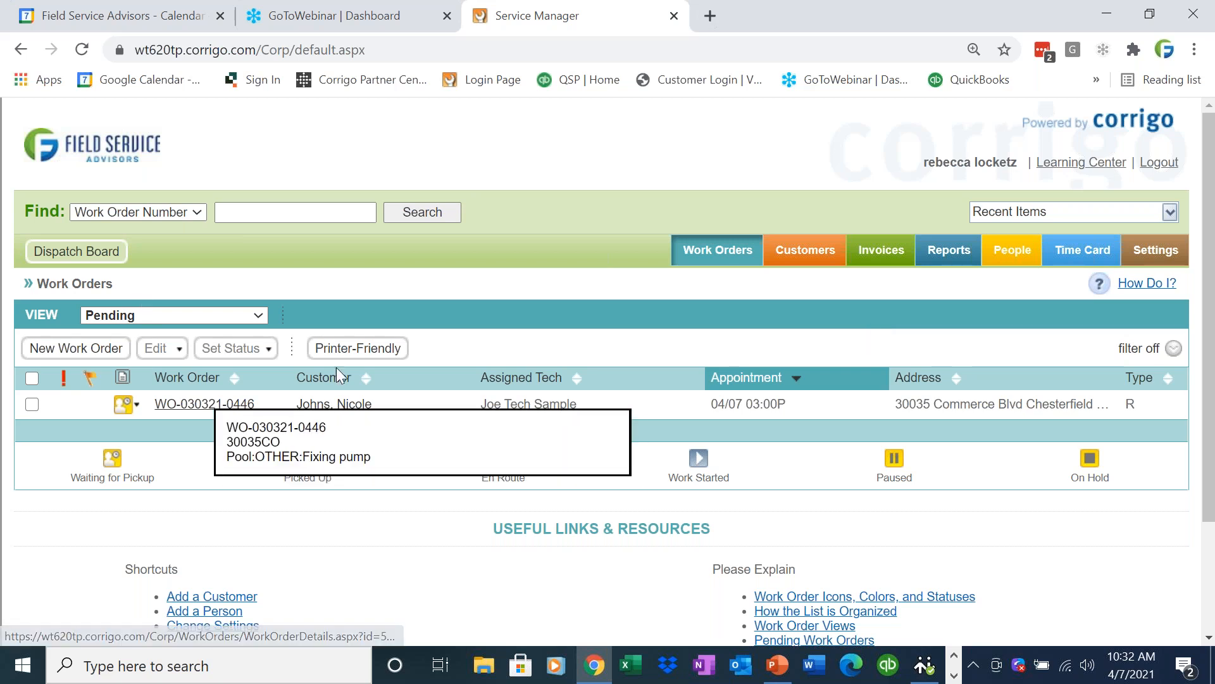
# Open the Duck Donuts customer record and start a new work order from it.
pyautogui.click(788, 242)
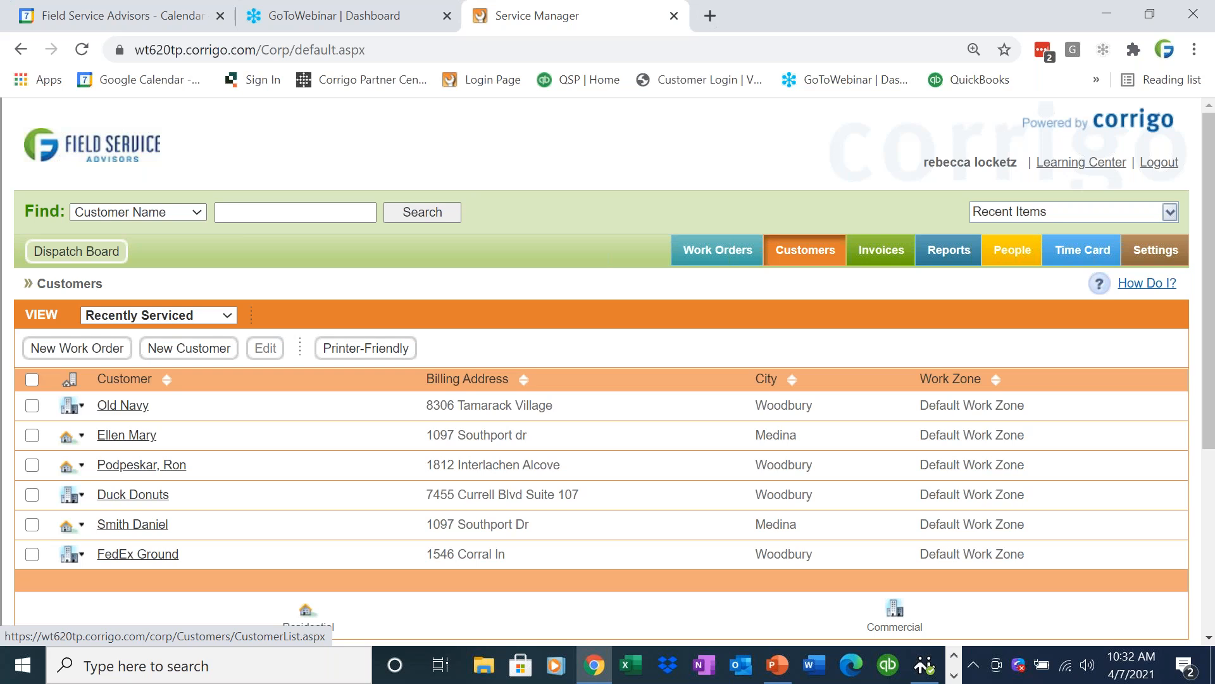
pyautogui.click(122, 495)
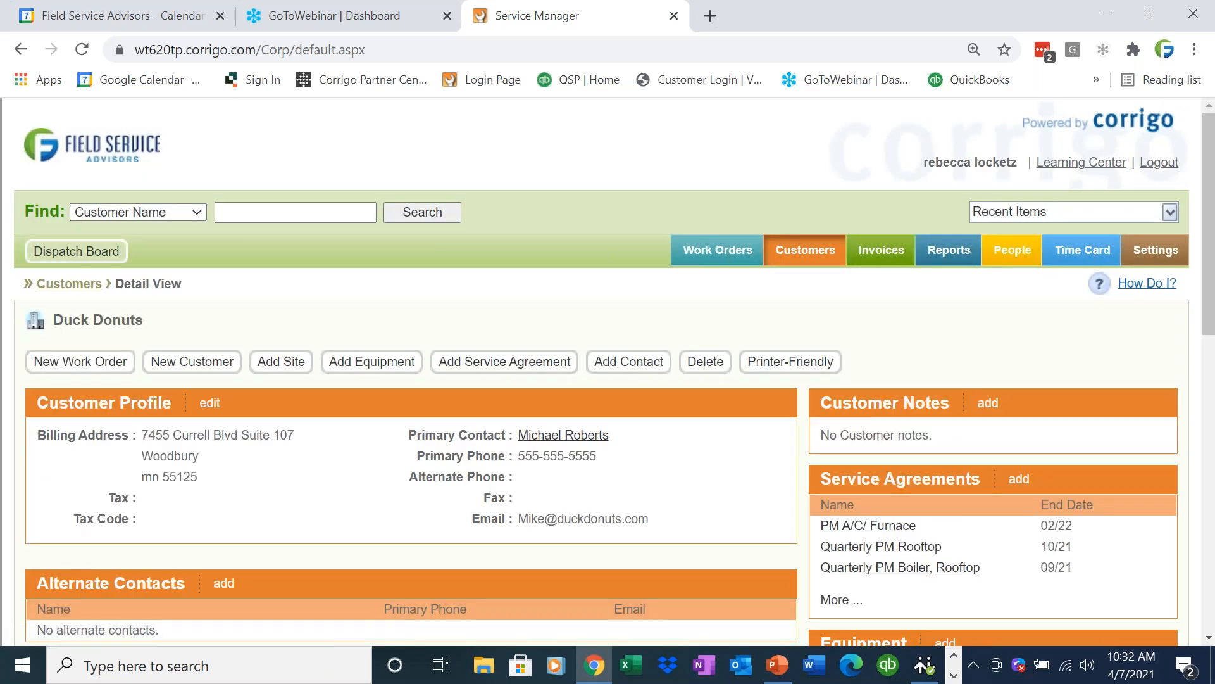
pyautogui.click(79, 370)
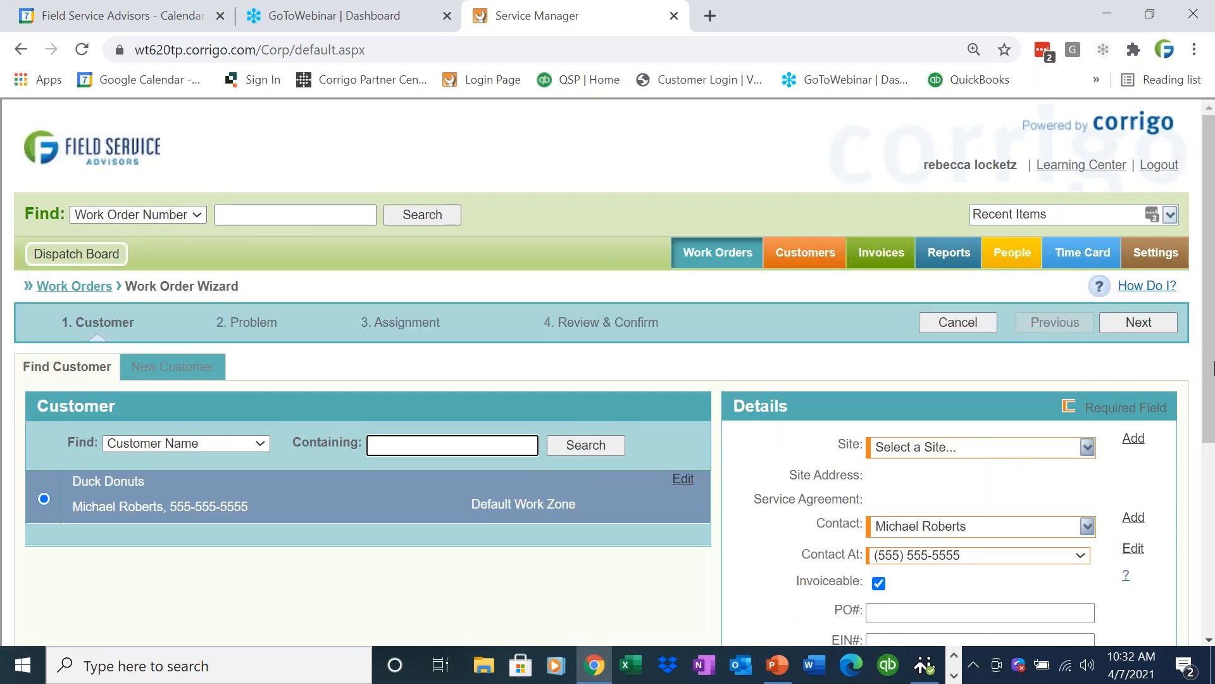
# Select Duck Donuts as the work order's site and continue to the Problem stage.
pyautogui.scroll(-1, 1211, 400)
pyautogui.click(1086, 391)
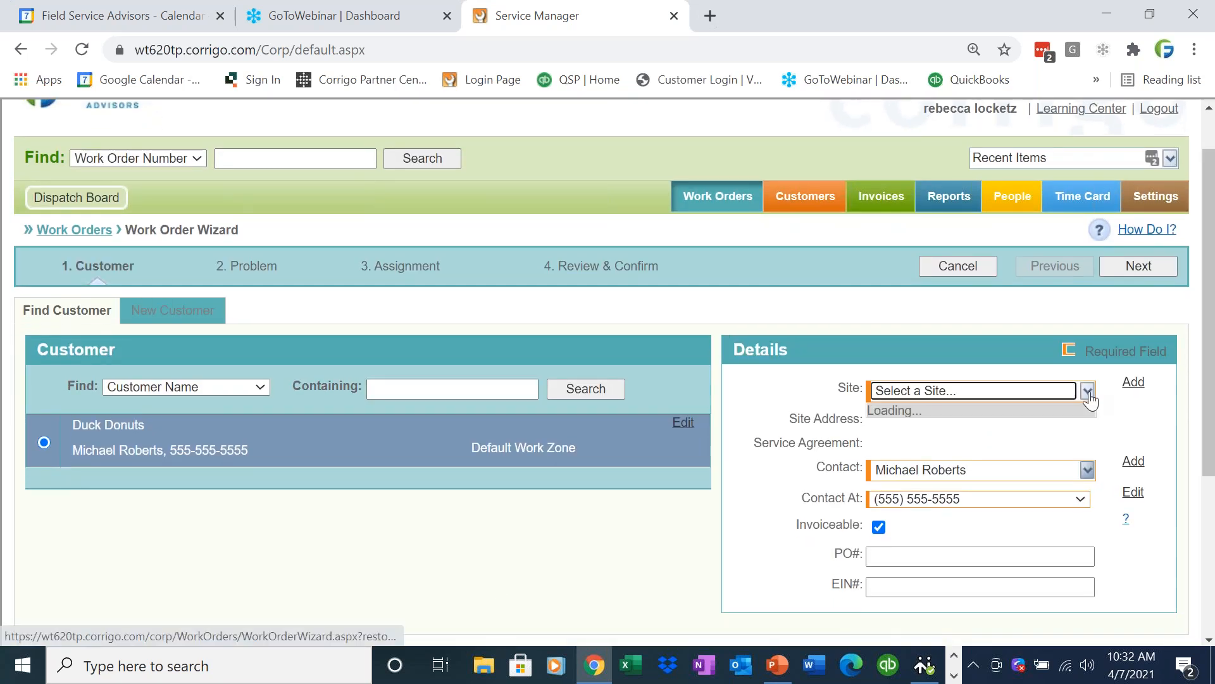
pyautogui.click(1067, 423)
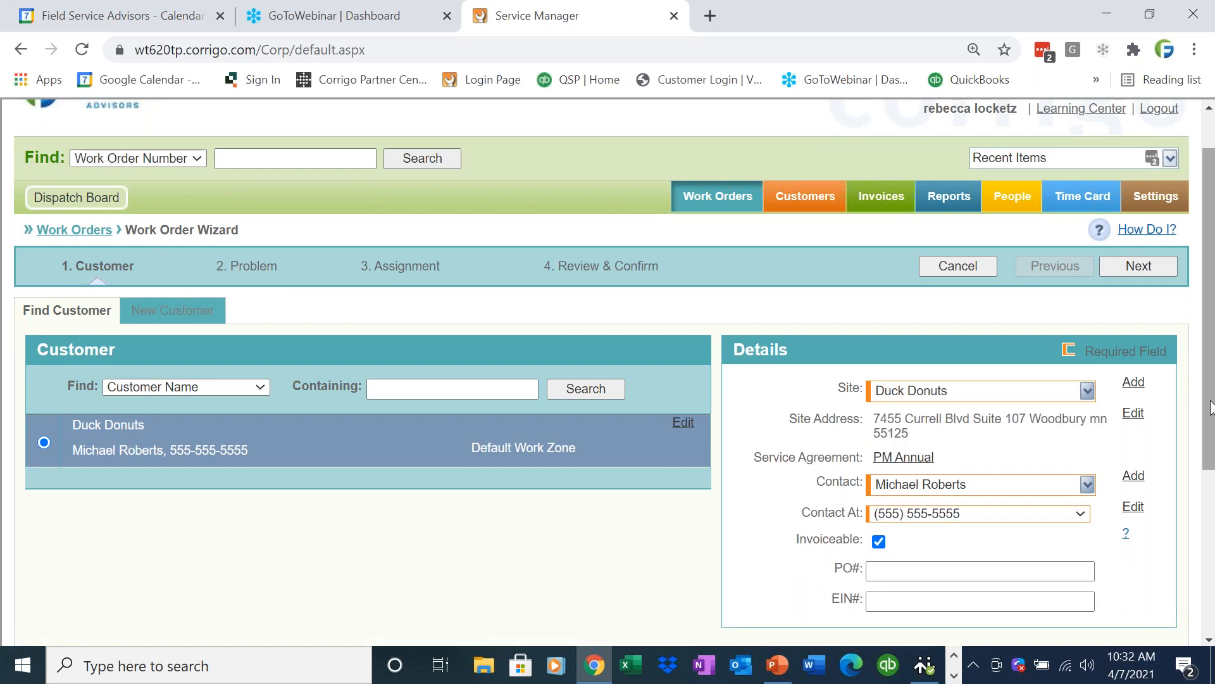
pyautogui.scroll(-2, 1210, 412)
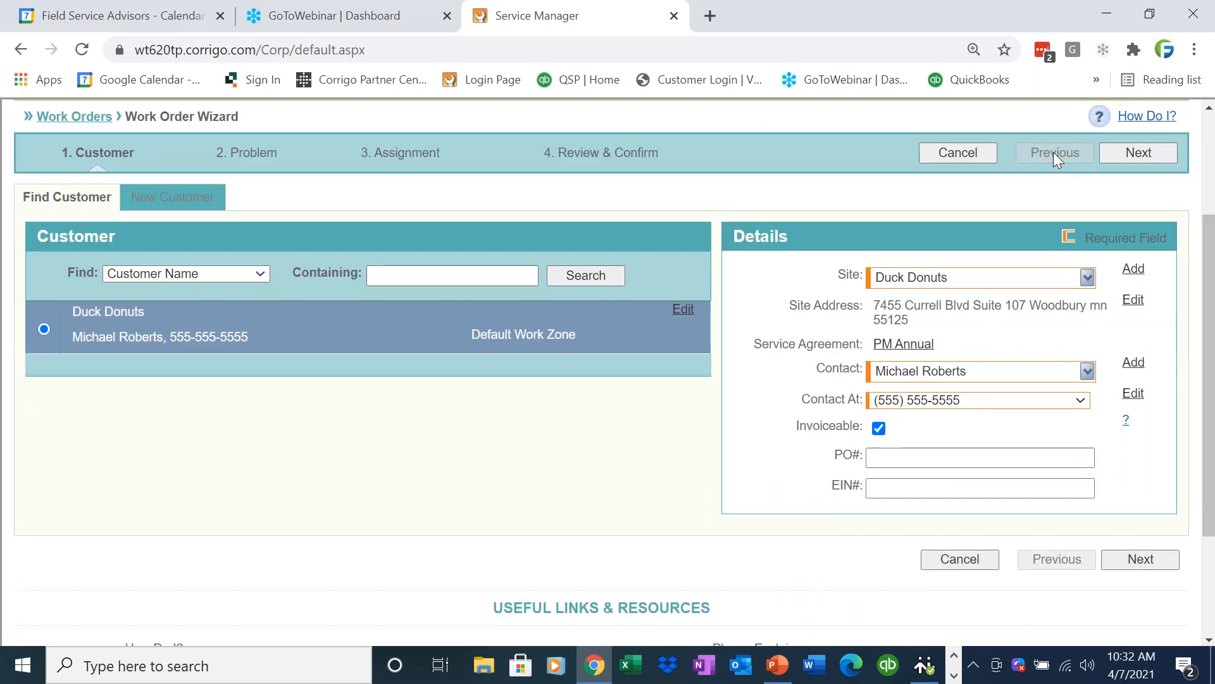
pyautogui.scroll(2, 248, 252)
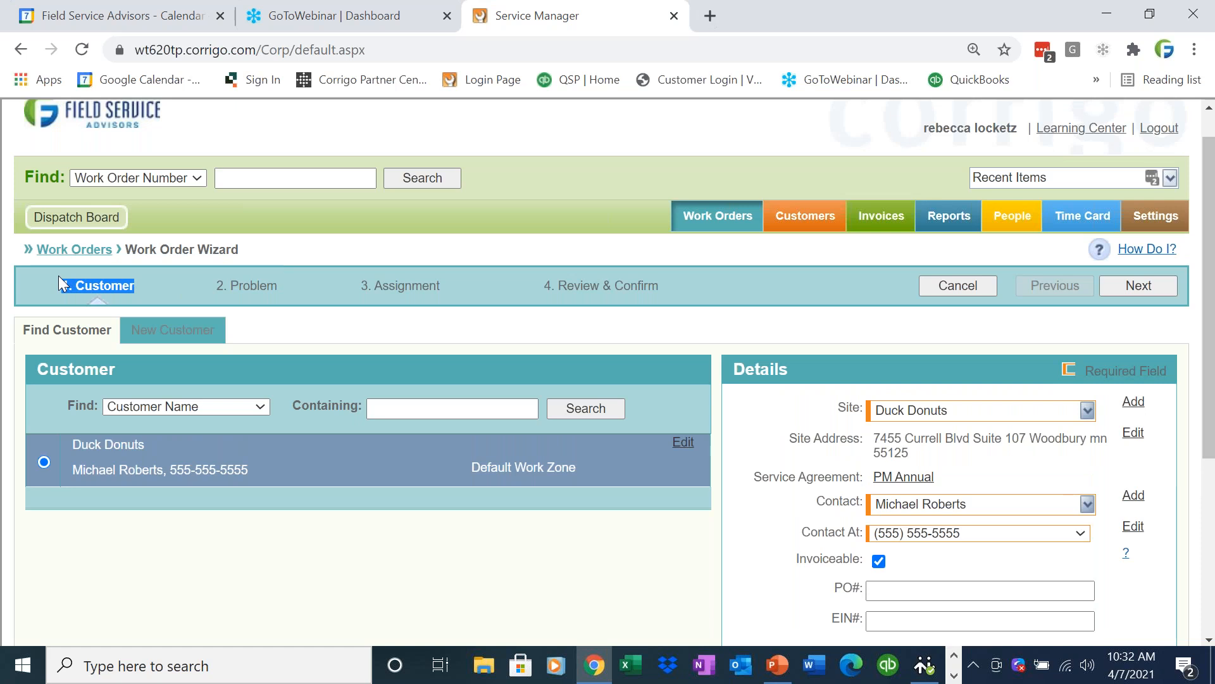
pyautogui.moveTo(657, 297); pyautogui.dragTo(538, 294)
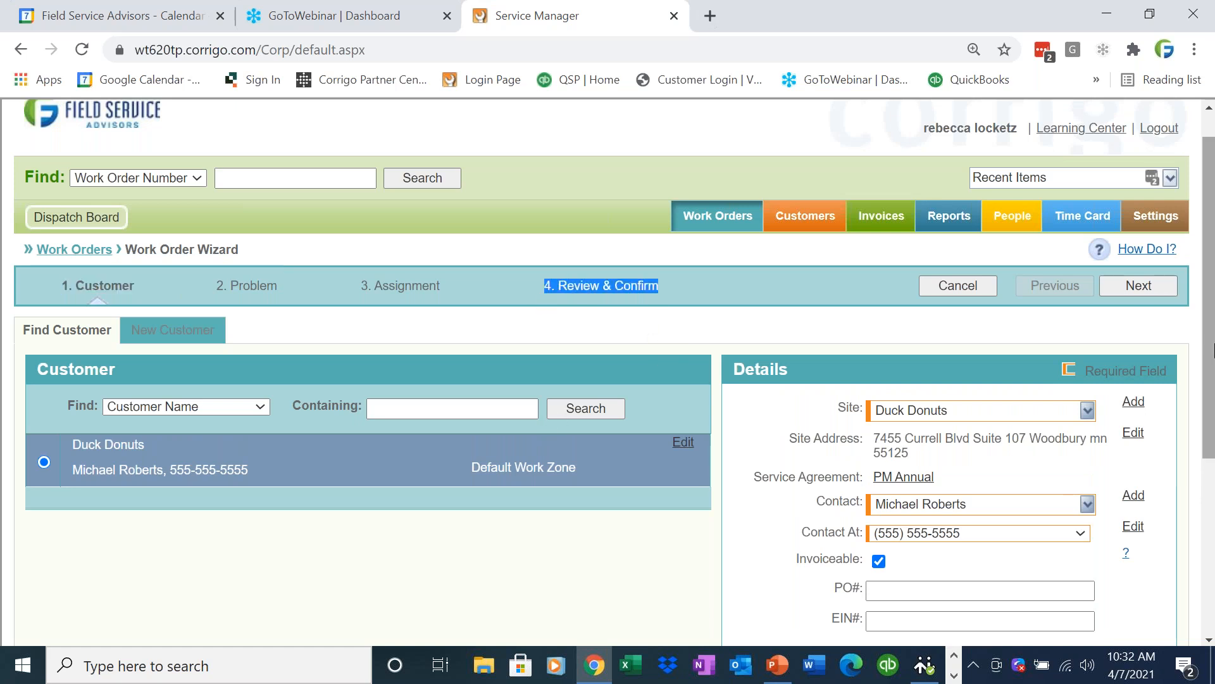
pyautogui.scroll(-1, 1190, 392)
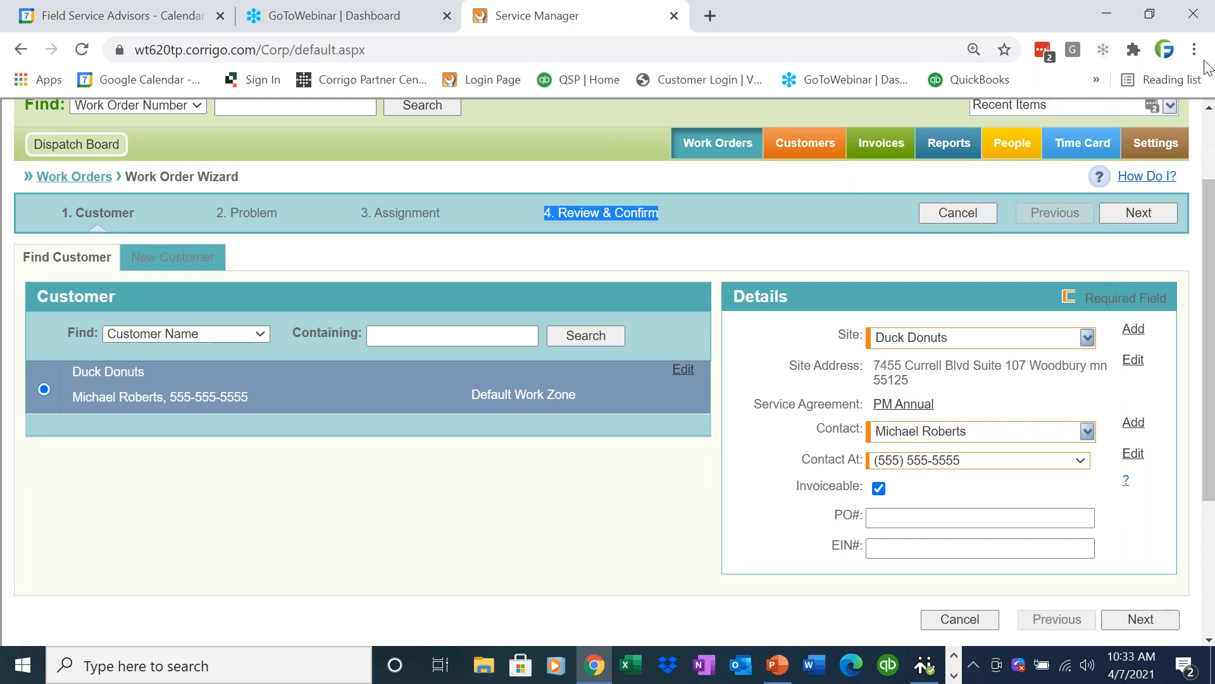
pyautogui.click(1138, 213)
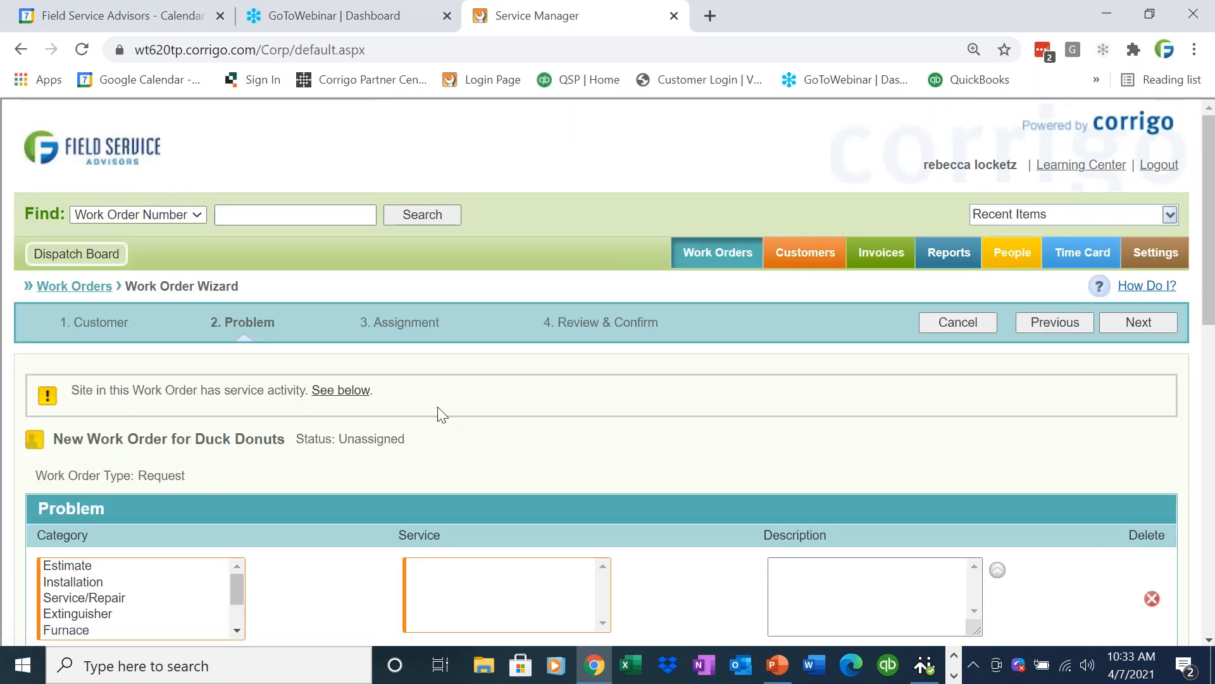
# Set the problem category to Service/Repair and the service to No heat.
pyautogui.scroll(-2, 1211, 329)
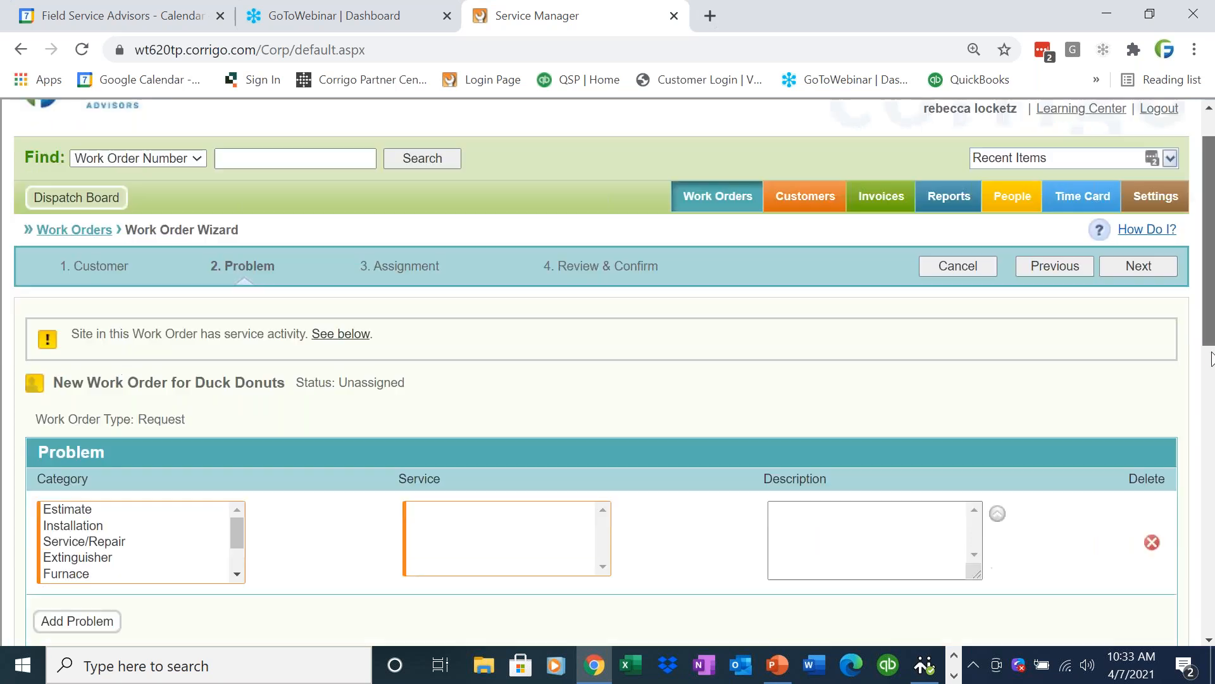
pyautogui.click(156, 464)
pyautogui.scroll(-1, 155, 464)
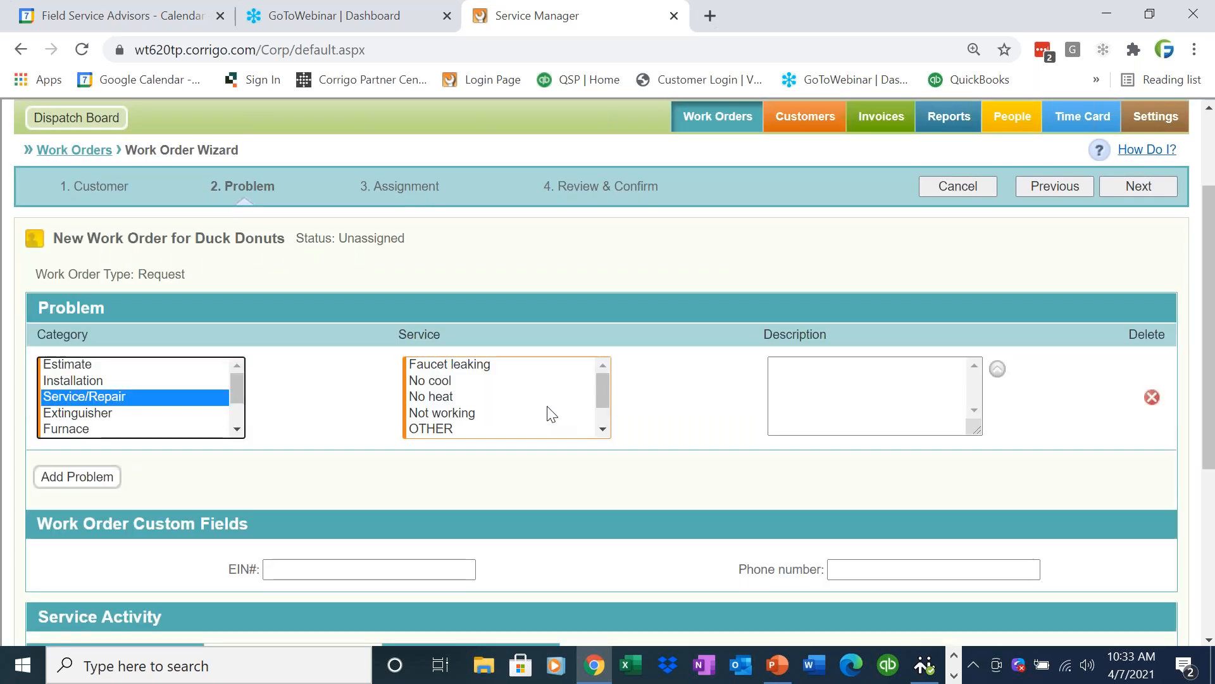
pyautogui.click(497, 397)
pyautogui.click(842, 362)
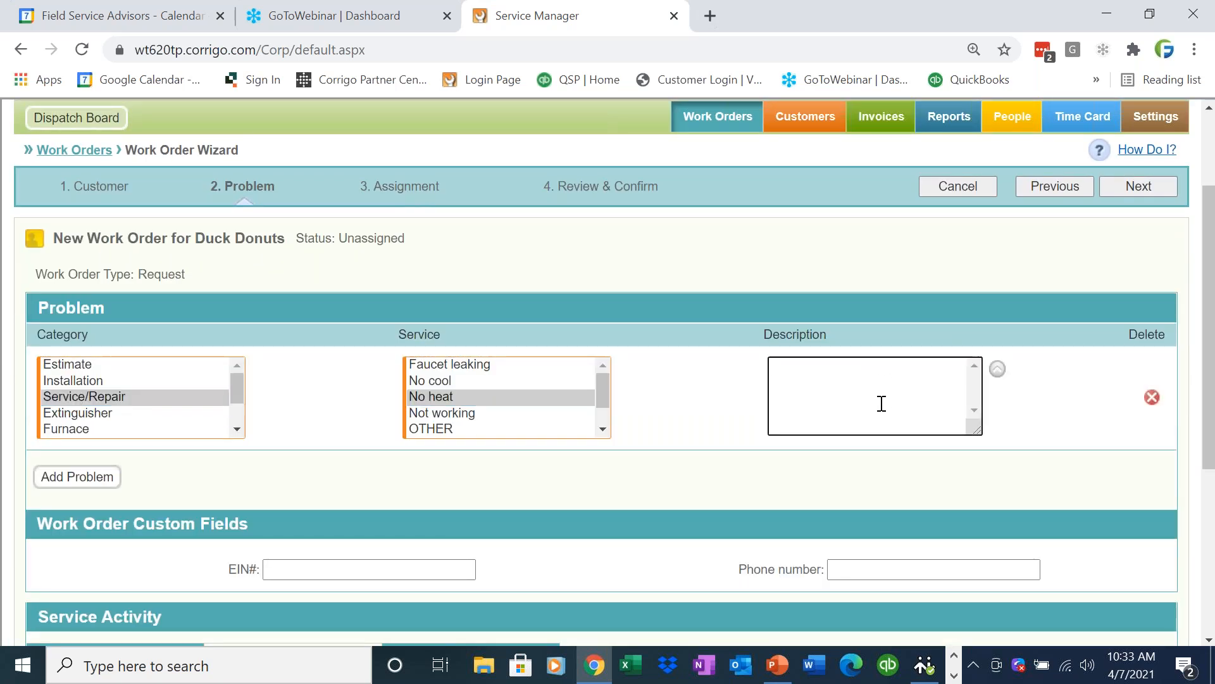
pyautogui.scroll(-1, 1212, 481)
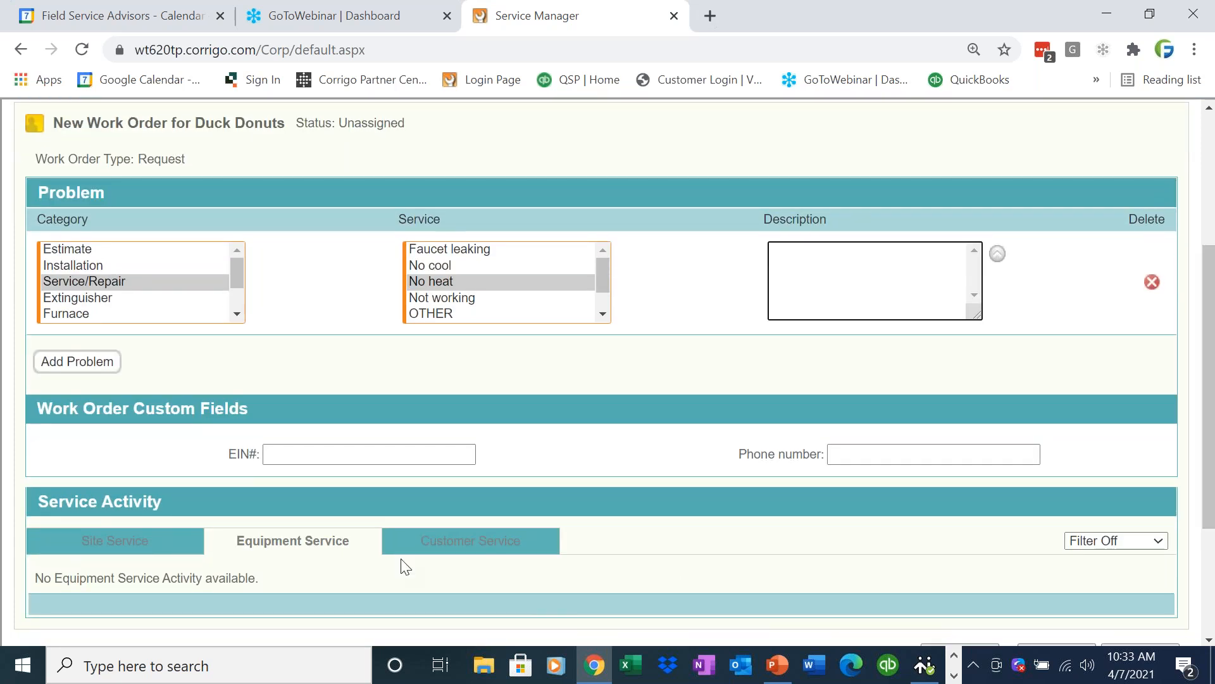
# Review the second past work order in the site's service history and return to the unfinished work order.
pyautogui.click(115, 548)
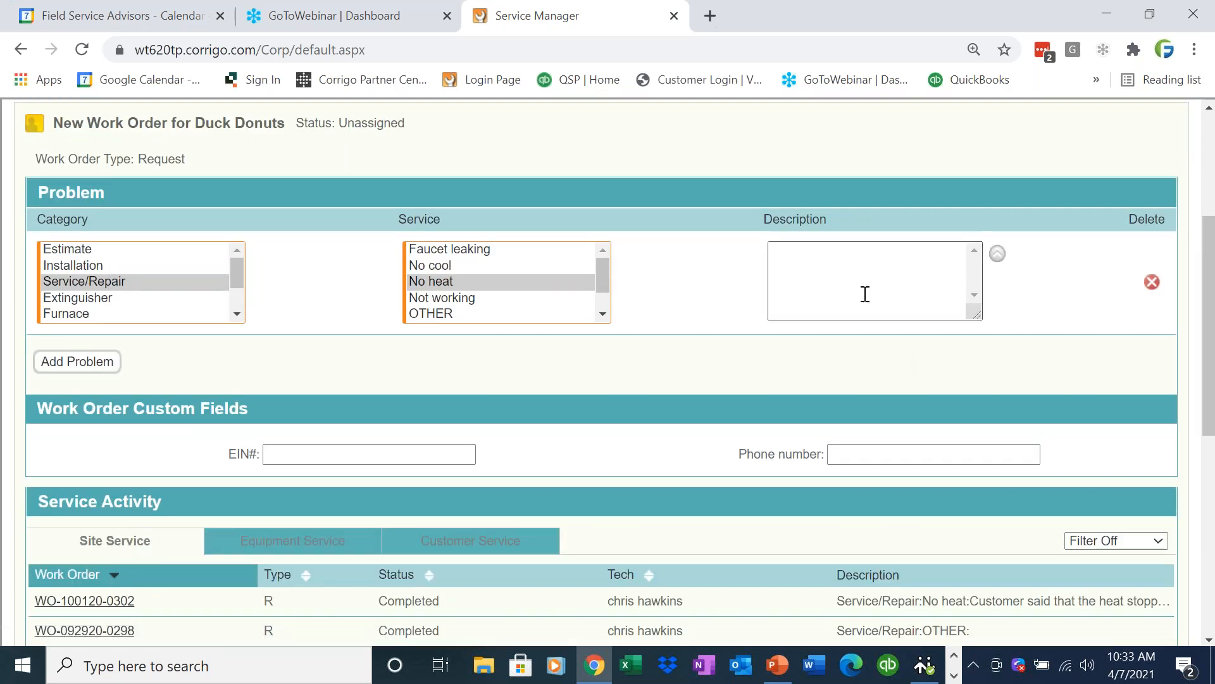
pyautogui.scroll(-2, 1209, 468)
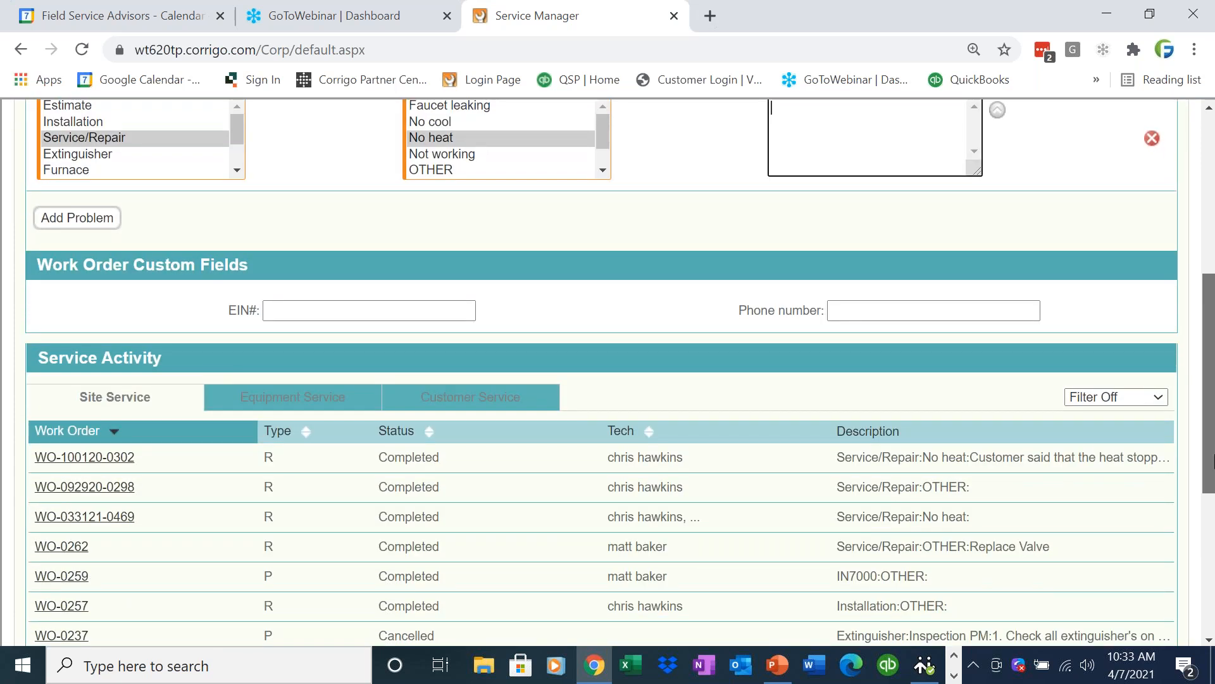
pyautogui.scroll(-3, 1211, 481)
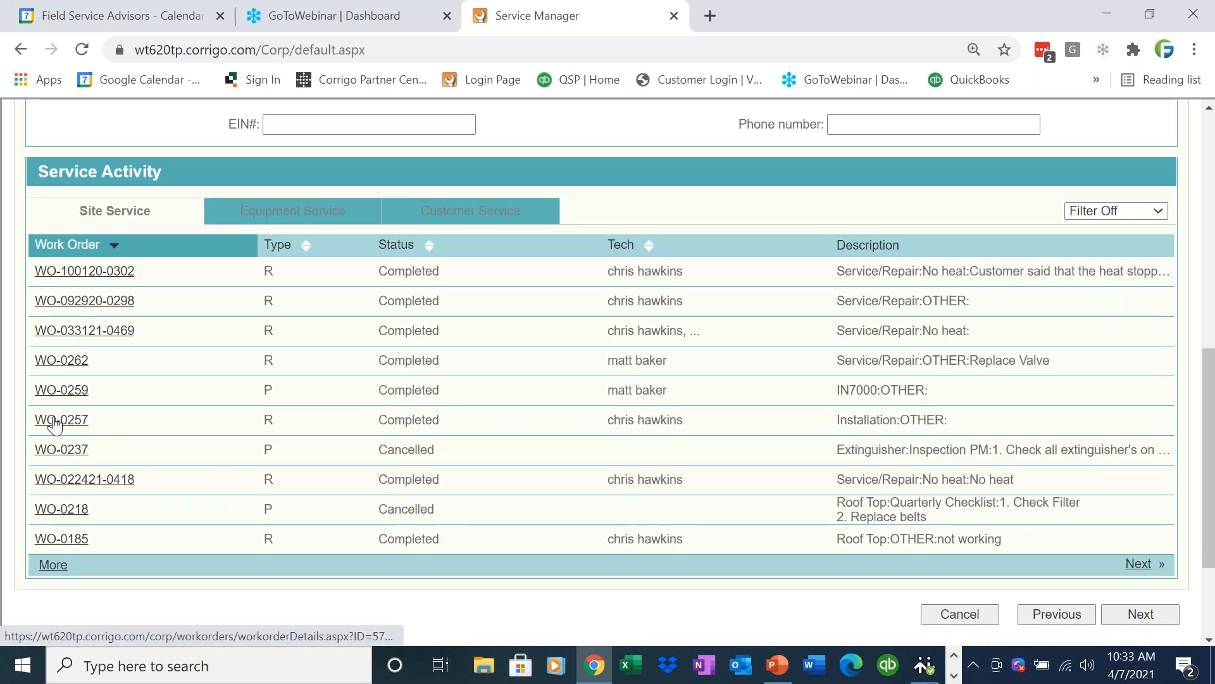
pyautogui.click(62, 301)
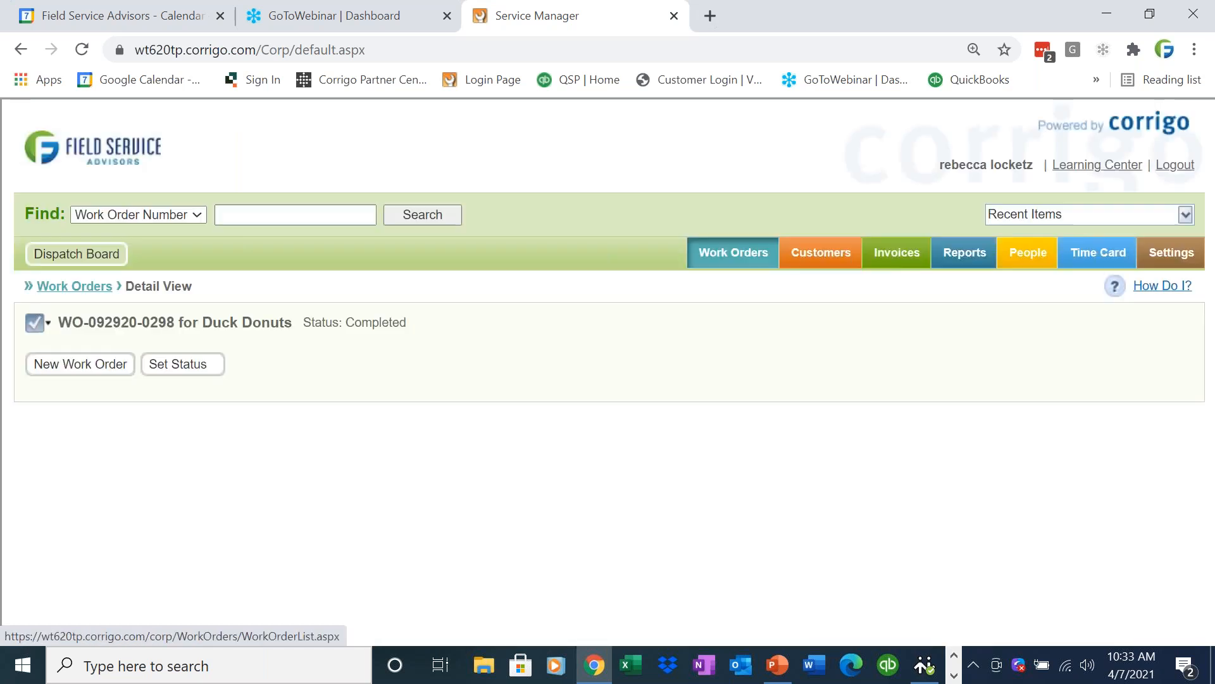
pyautogui.moveTo(1211, 347); pyautogui.dragTo(1212, 443)
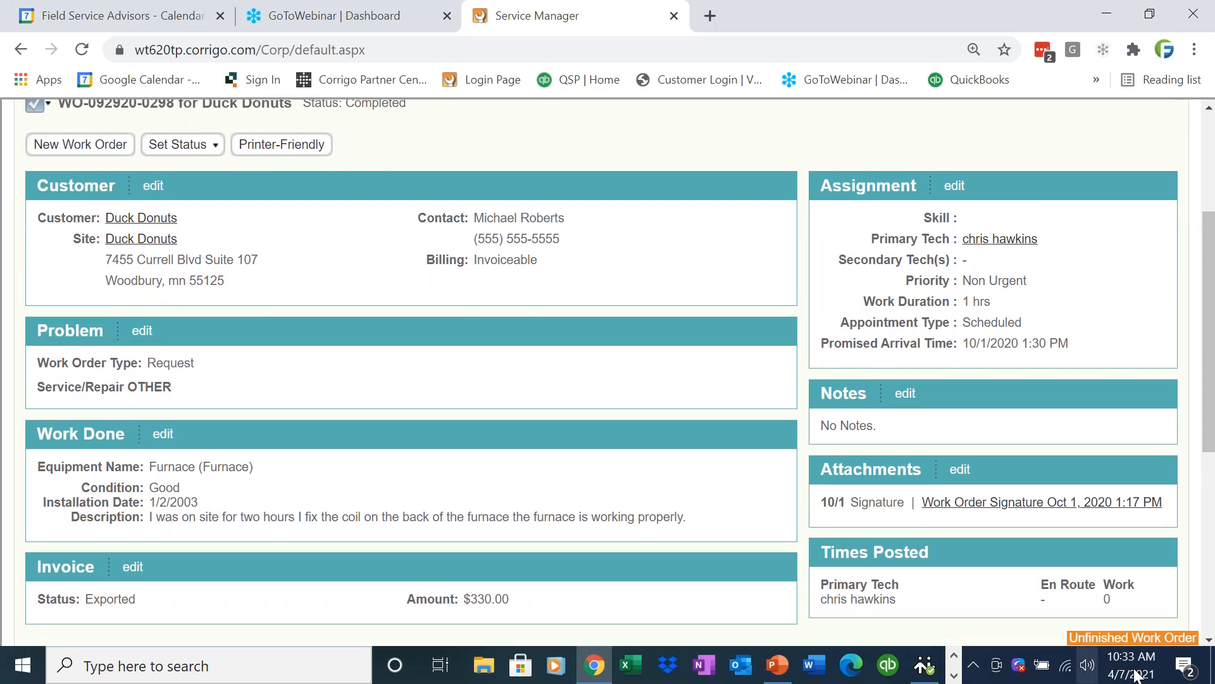
pyautogui.click(1155, 642)
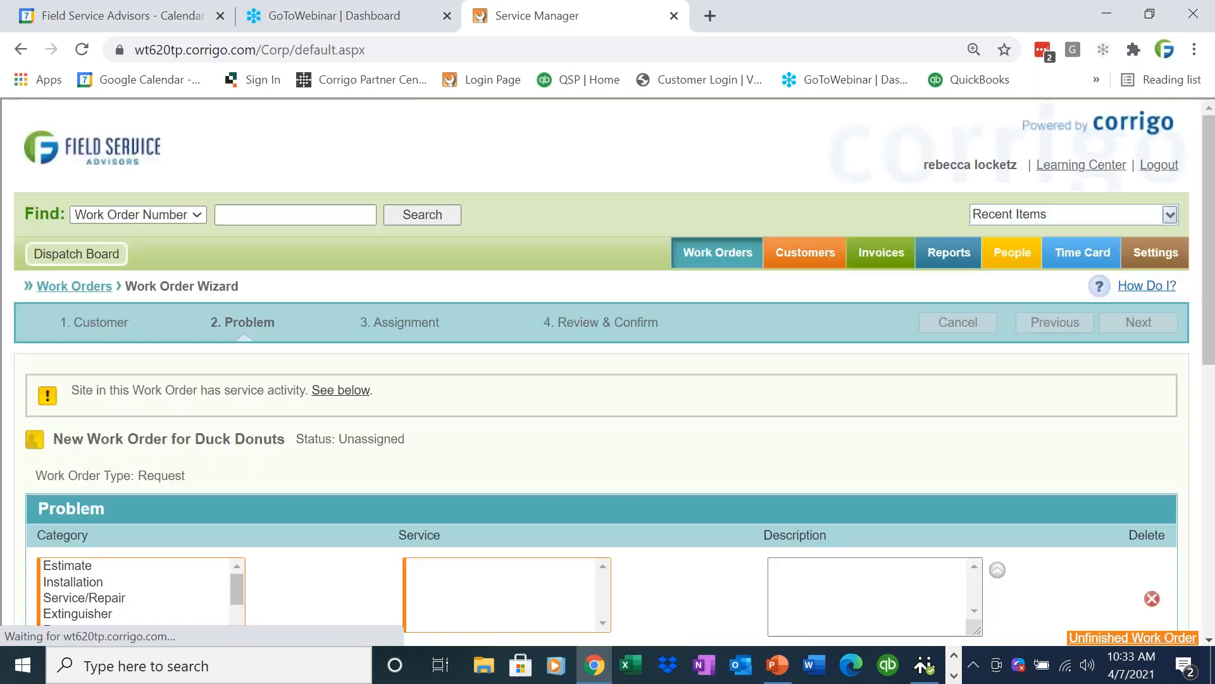
# Choose the Service/Repair category with the No heat service for the unfinished work order and continue to its Assignment stage.
pyautogui.click(163, 602)
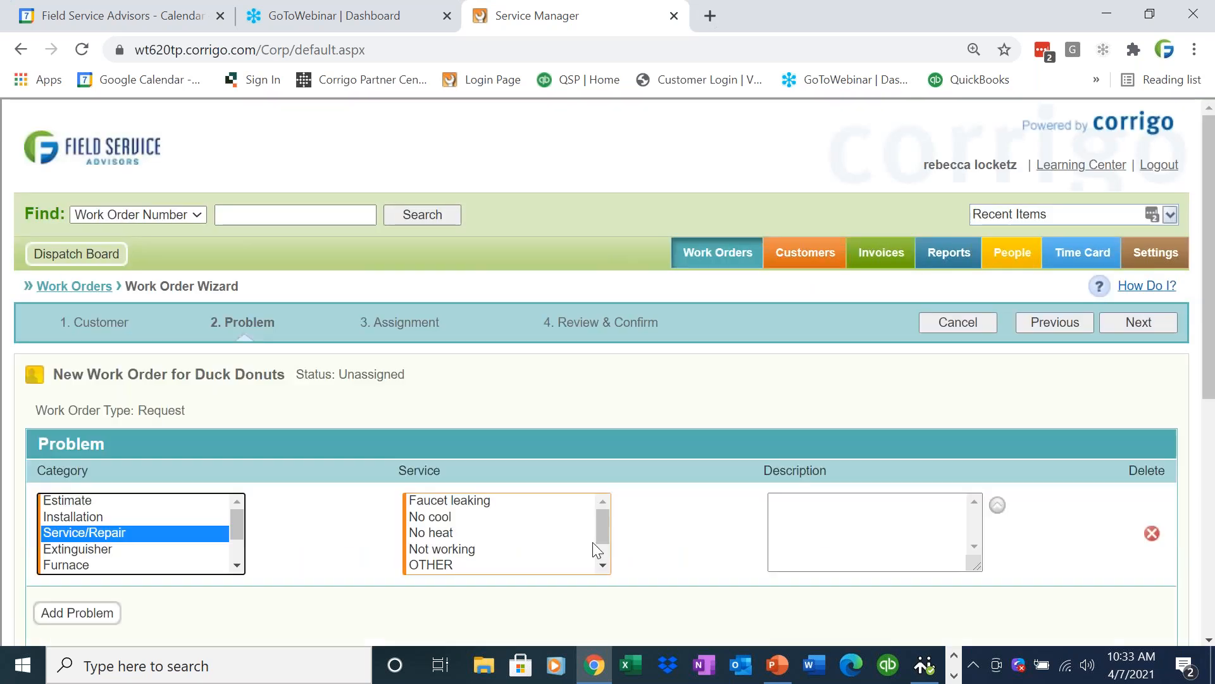
pyautogui.click(480, 534)
pyautogui.click(1111, 323)
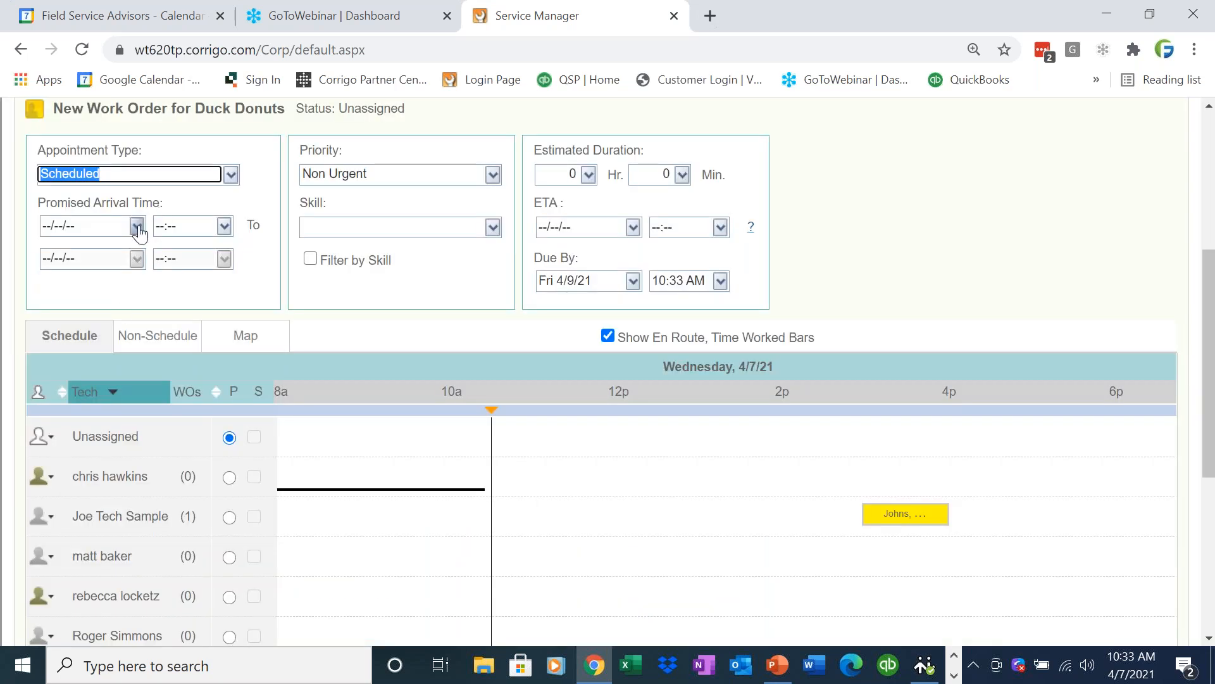
# Set the promised arrival date to Wed 4/7/21 and assign the first named technician as primary.
pyautogui.click(137, 226)
pyautogui.click(129, 419)
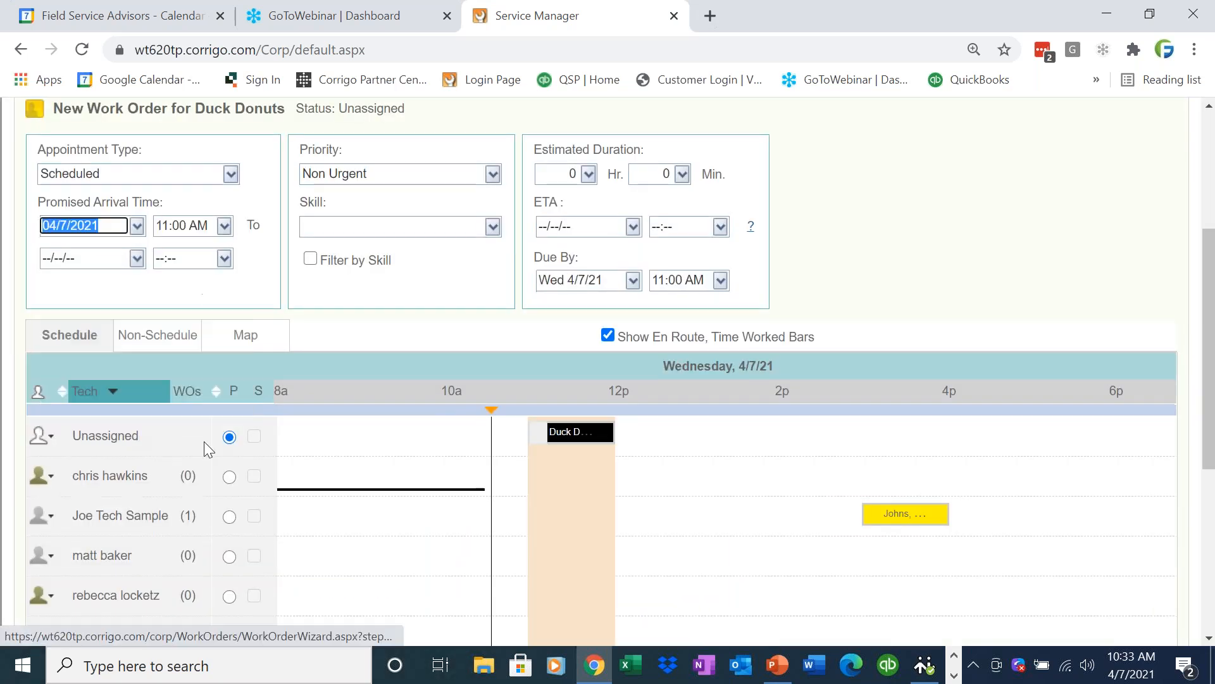
pyautogui.click(230, 476)
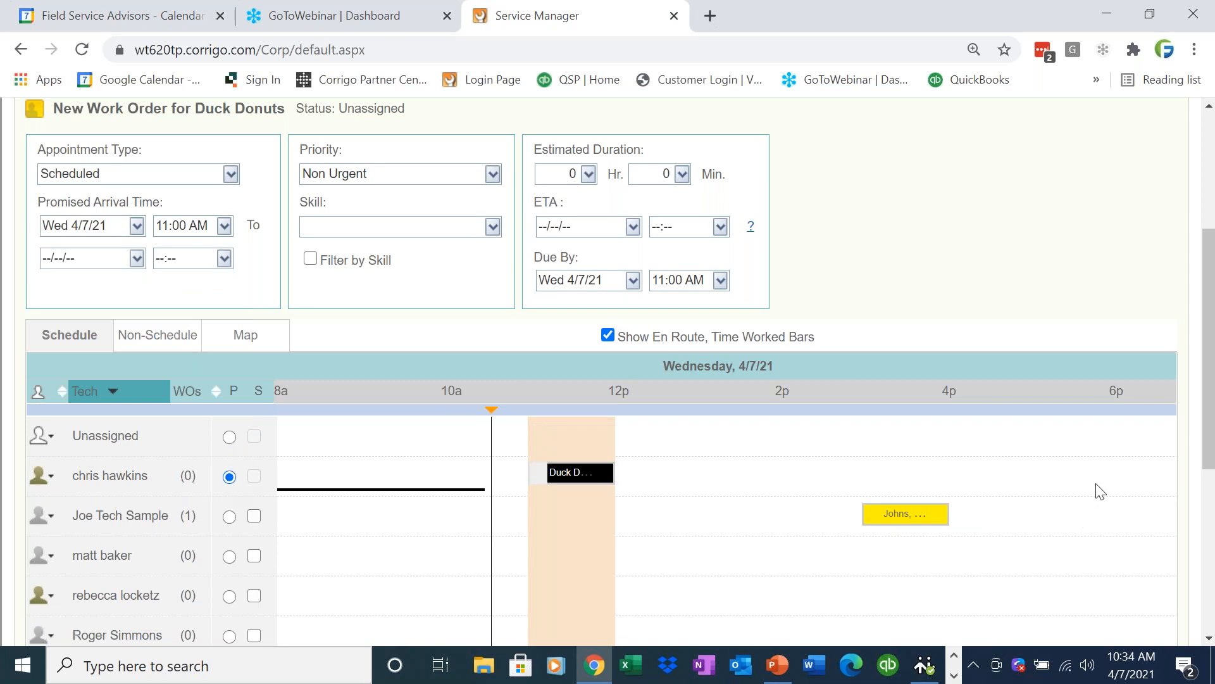
# Assign the third named technician in the schedule as the only secondary technician.
pyautogui.scroll(-1, 1205, 449)
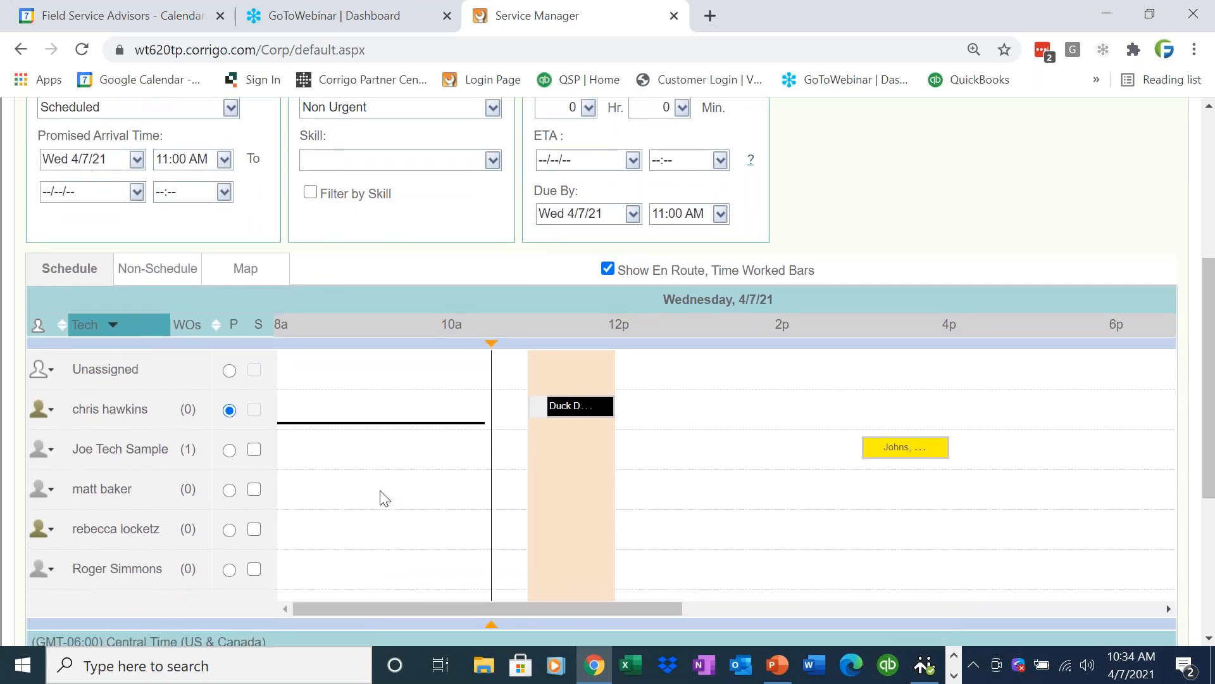
pyautogui.click(254, 529)
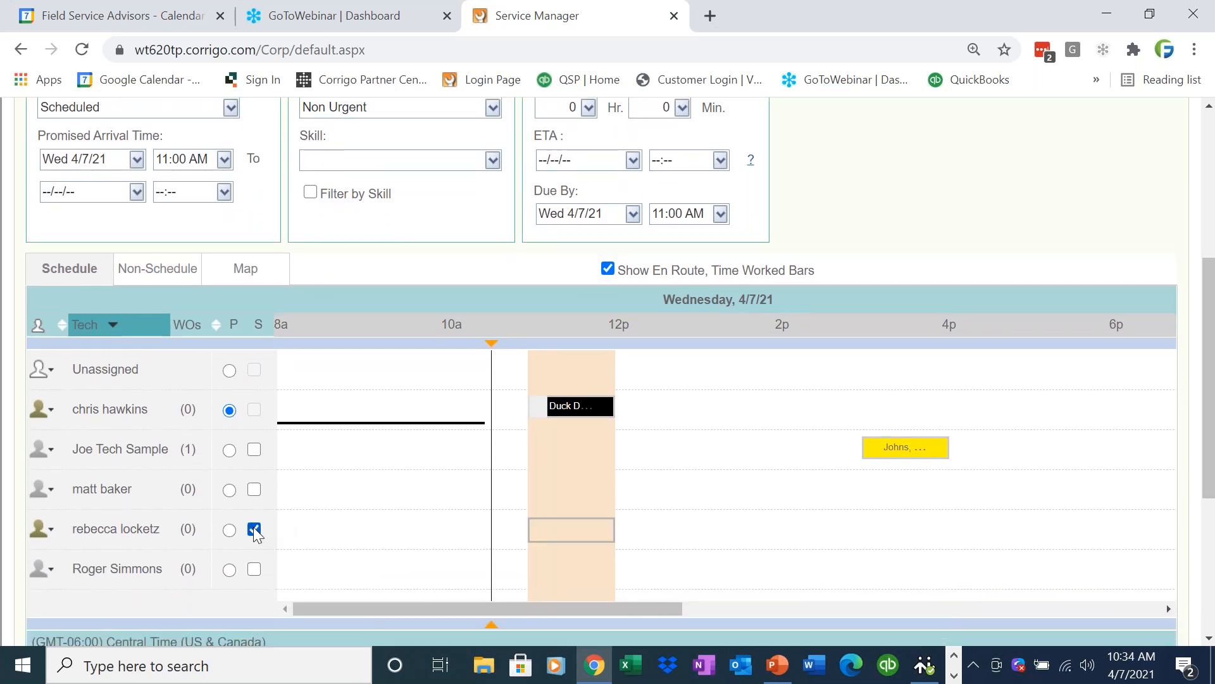
pyautogui.click(254, 529)
pyautogui.click(254, 489)
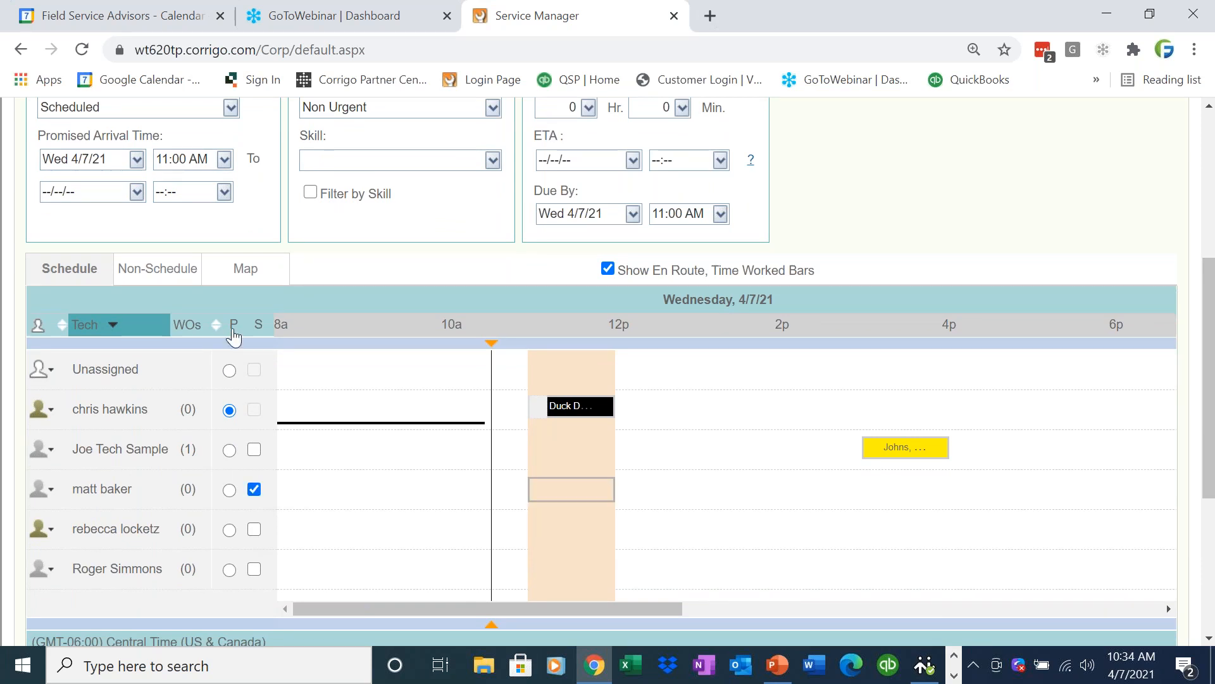
# Switch the assignment view to the map and check the primary technician's location details.
pyautogui.click(237, 271)
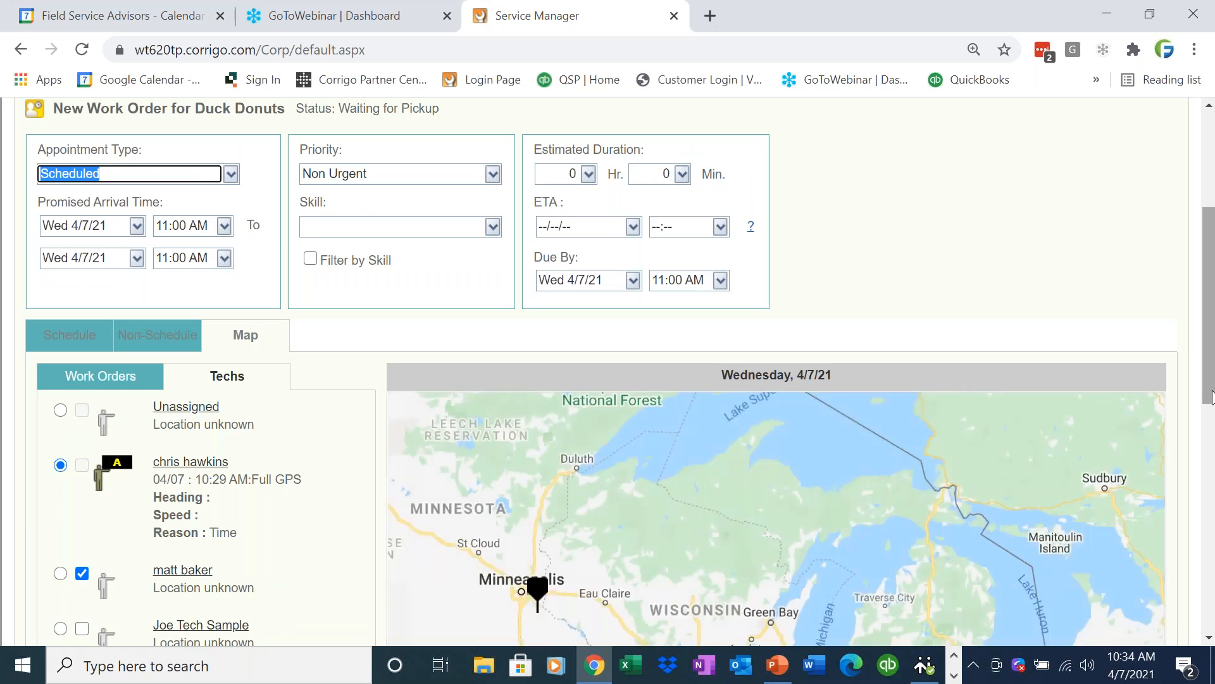
pyautogui.scroll(-3, 1211, 397)
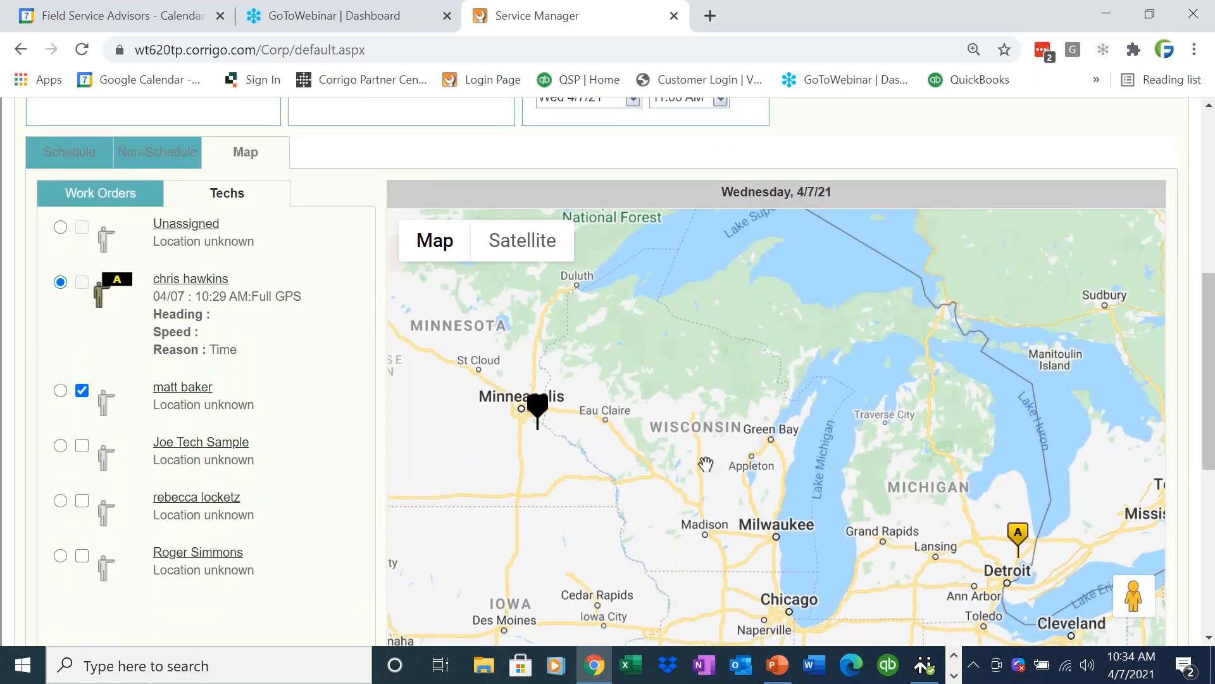
pyautogui.click(201, 285)
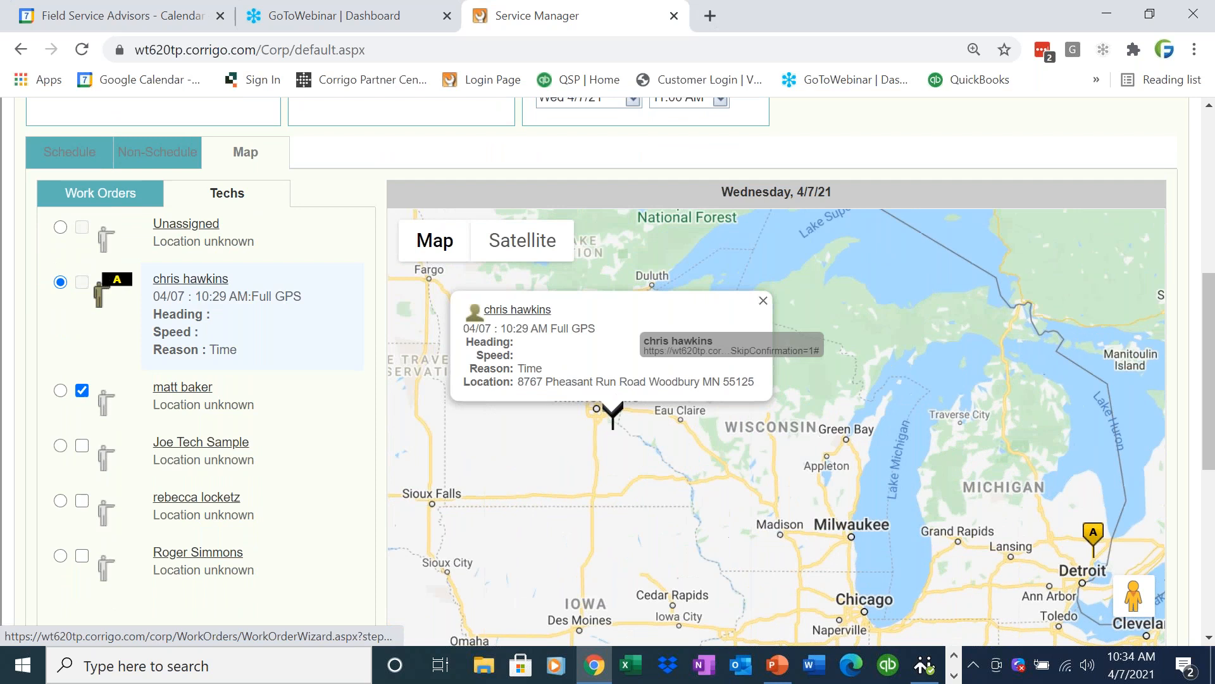
pyautogui.click(763, 301)
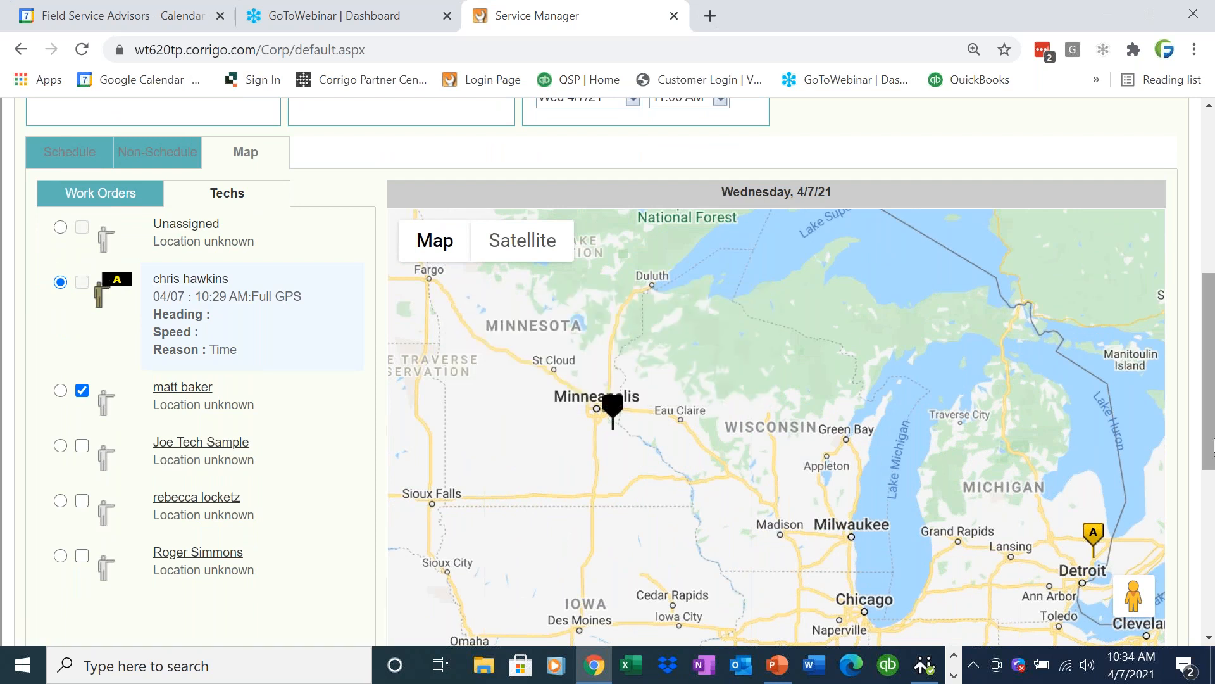
# Zoom the map in to street level and inspect the primary technician's position relative to the Woodbury job site.
pyautogui.scroll(-3, 1211, 443)
pyautogui.click(1134, 456)
pyautogui.click(1134, 456)
pyautogui.click(1133, 456)
pyautogui.click(1134, 457)
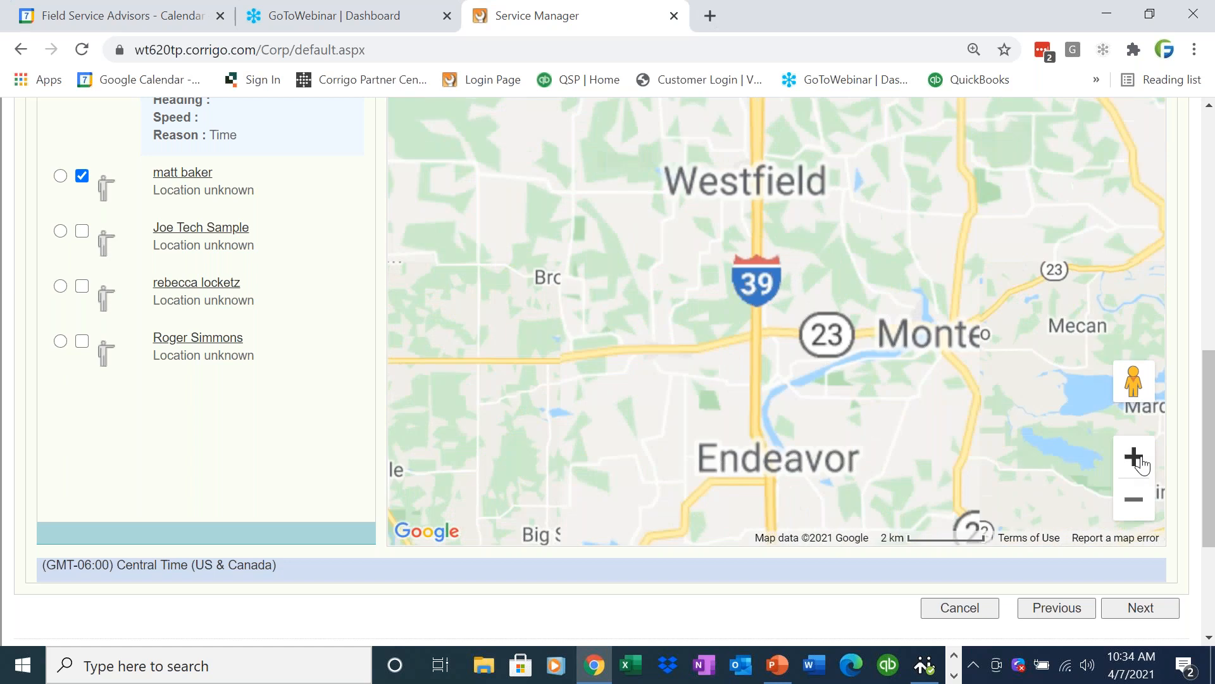
pyautogui.click(1138, 458)
pyautogui.scroll(5, 233, 368)
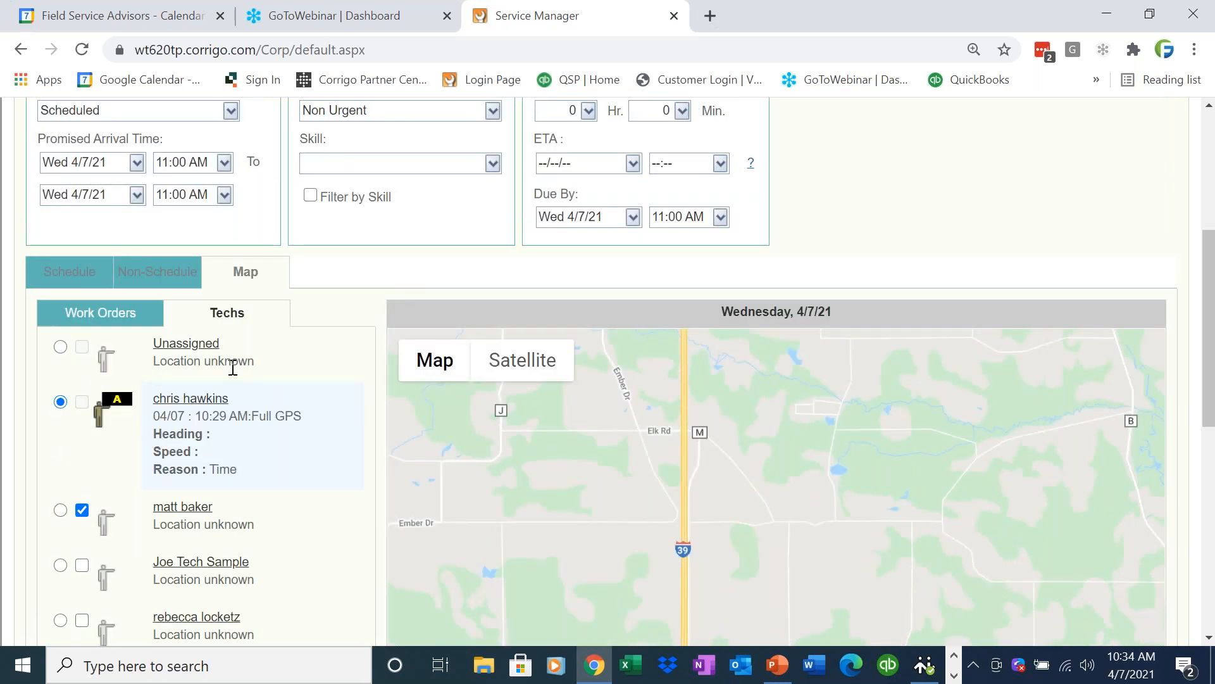
pyautogui.click(209, 397)
pyautogui.click(763, 400)
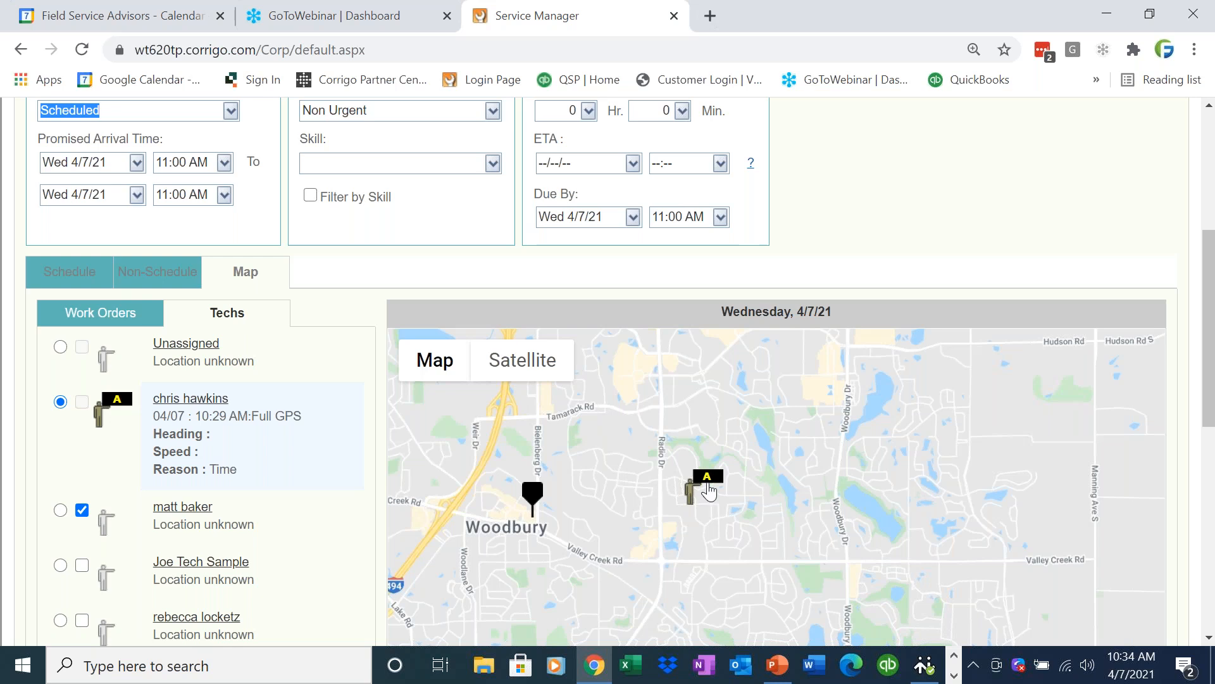
pyautogui.click(707, 487)
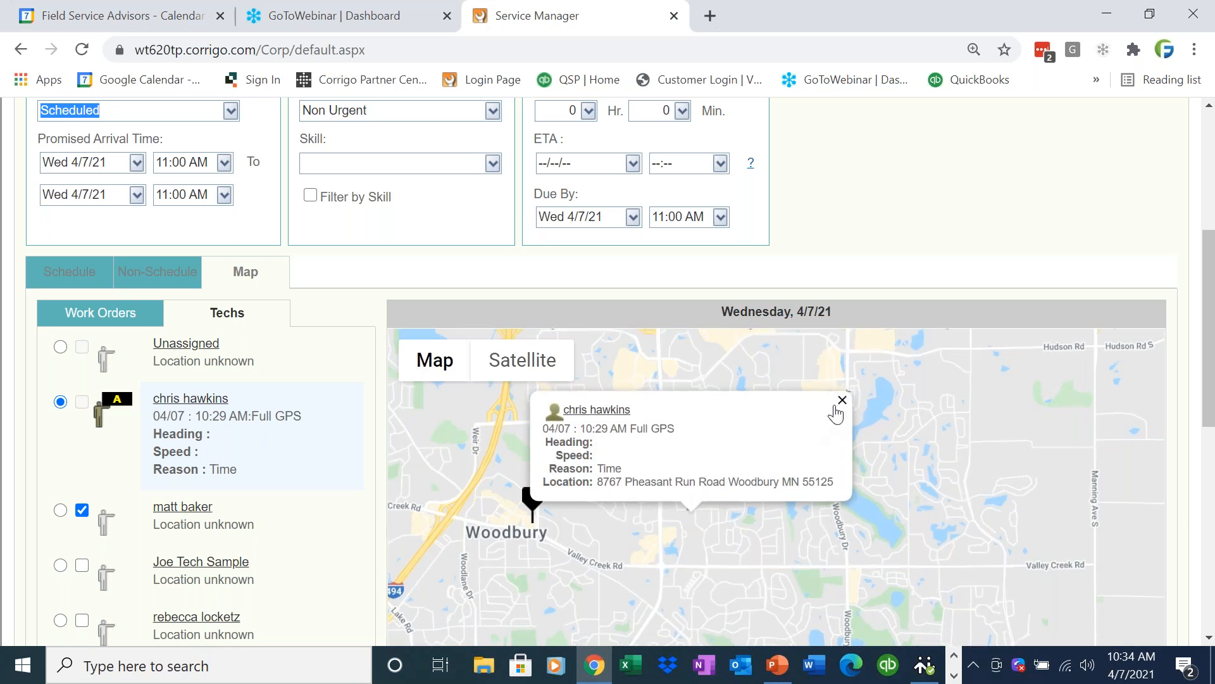
# Close the primary technician's map details and check the Woodbury marker of the work order being edited.
pyautogui.click(842, 400)
pyautogui.click(534, 497)
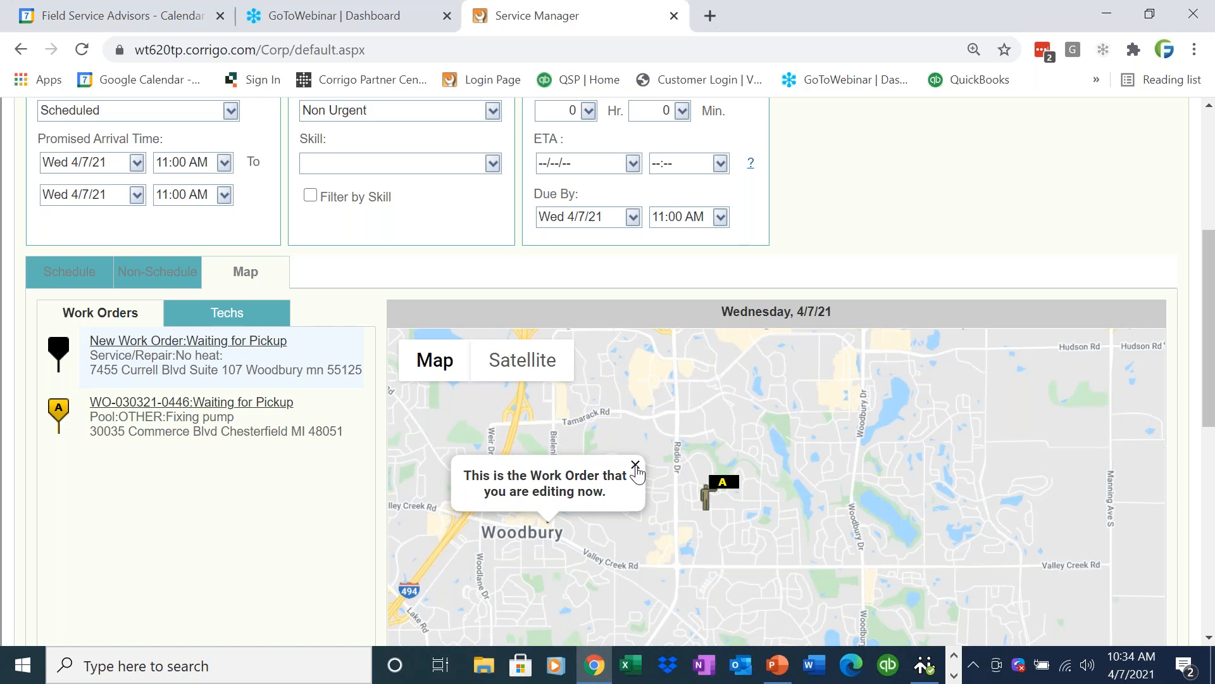
pyautogui.click(634, 464)
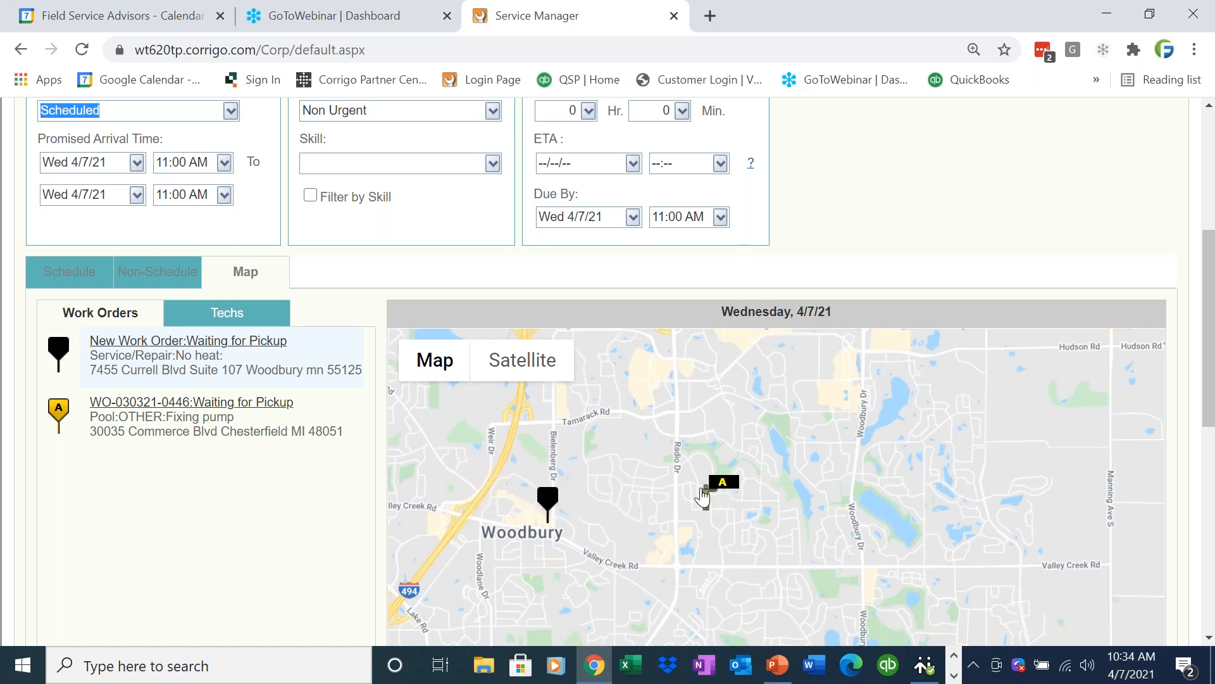
# Return the assignment to the schedule view and examine the 3 PM appointment and that technician's work order count.
pyautogui.scroll(1, 1212, 373)
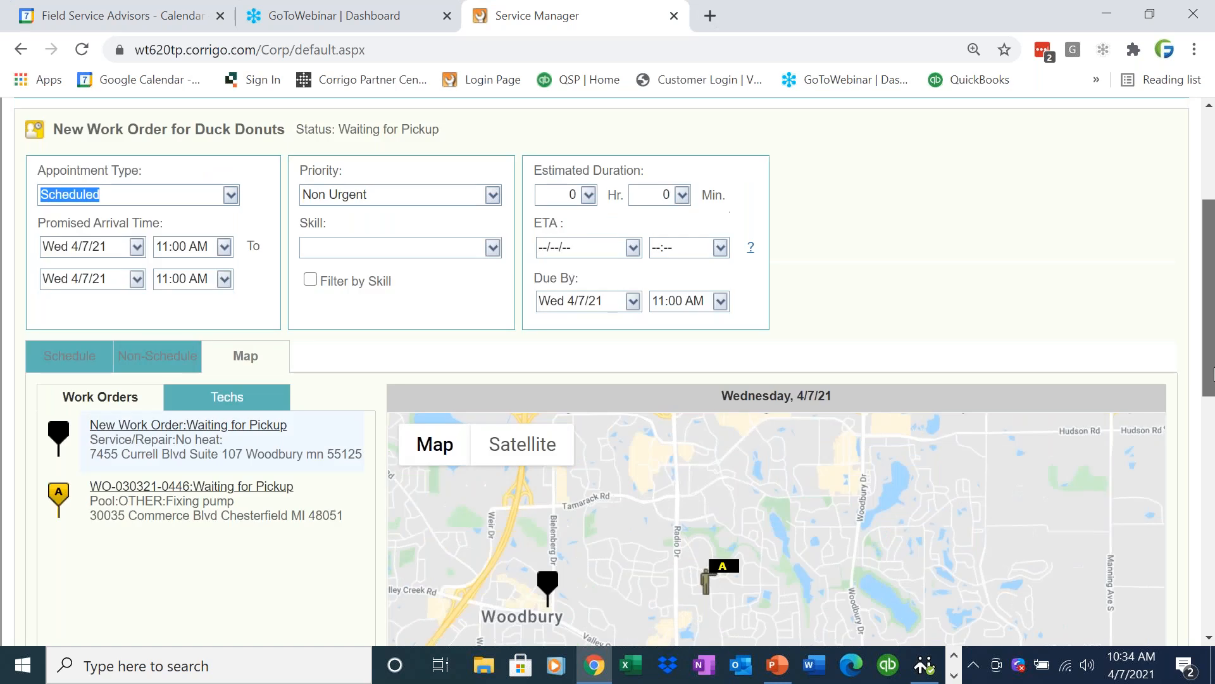
pyautogui.scroll(2, 1212, 374)
pyautogui.click(66, 488)
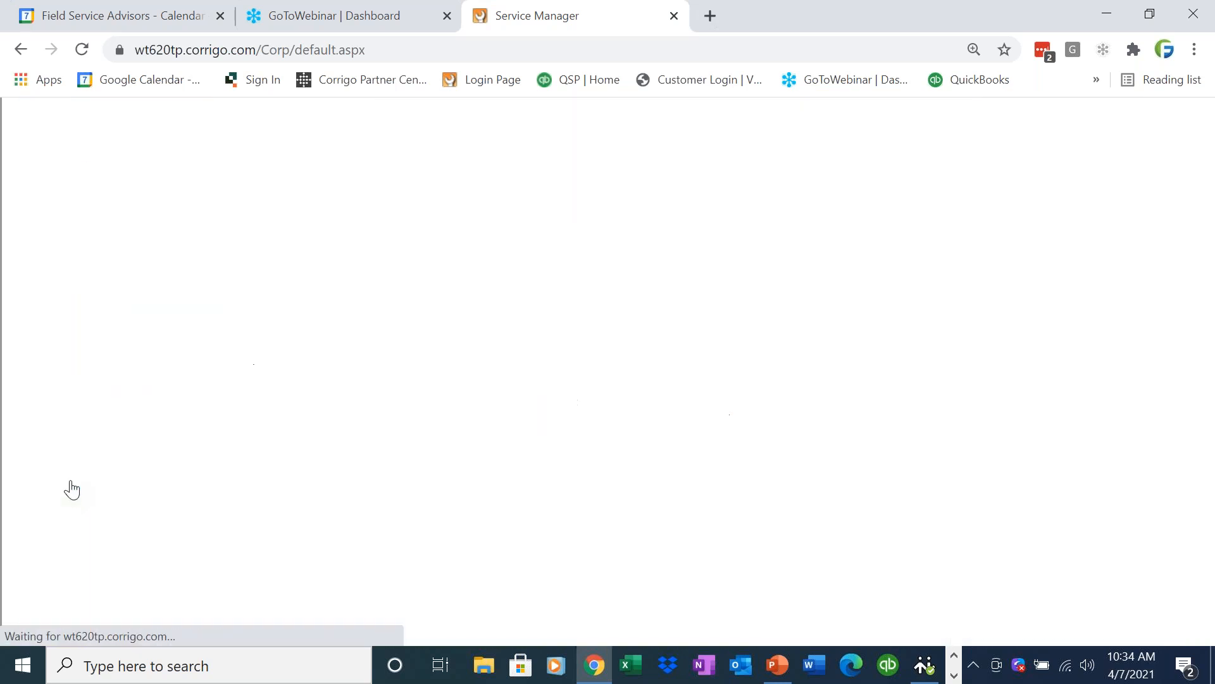
pyautogui.moveTo(1212, 218); pyautogui.dragTo(1212, 439)
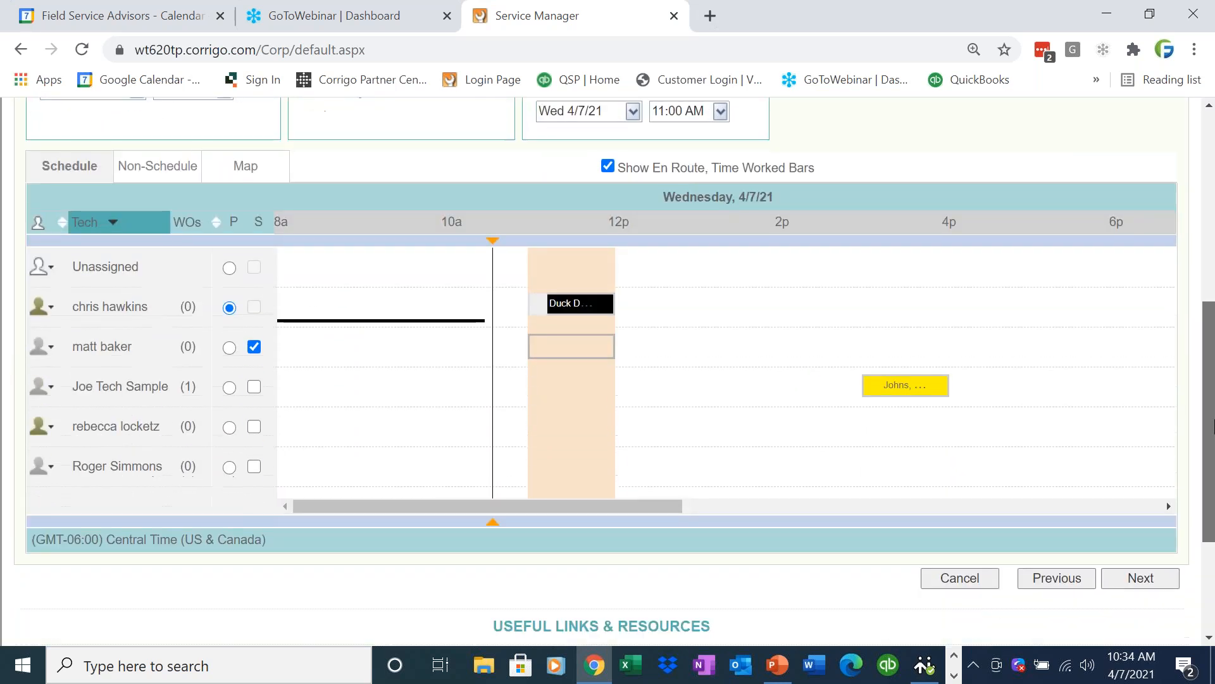
pyautogui.moveTo(893, 387)
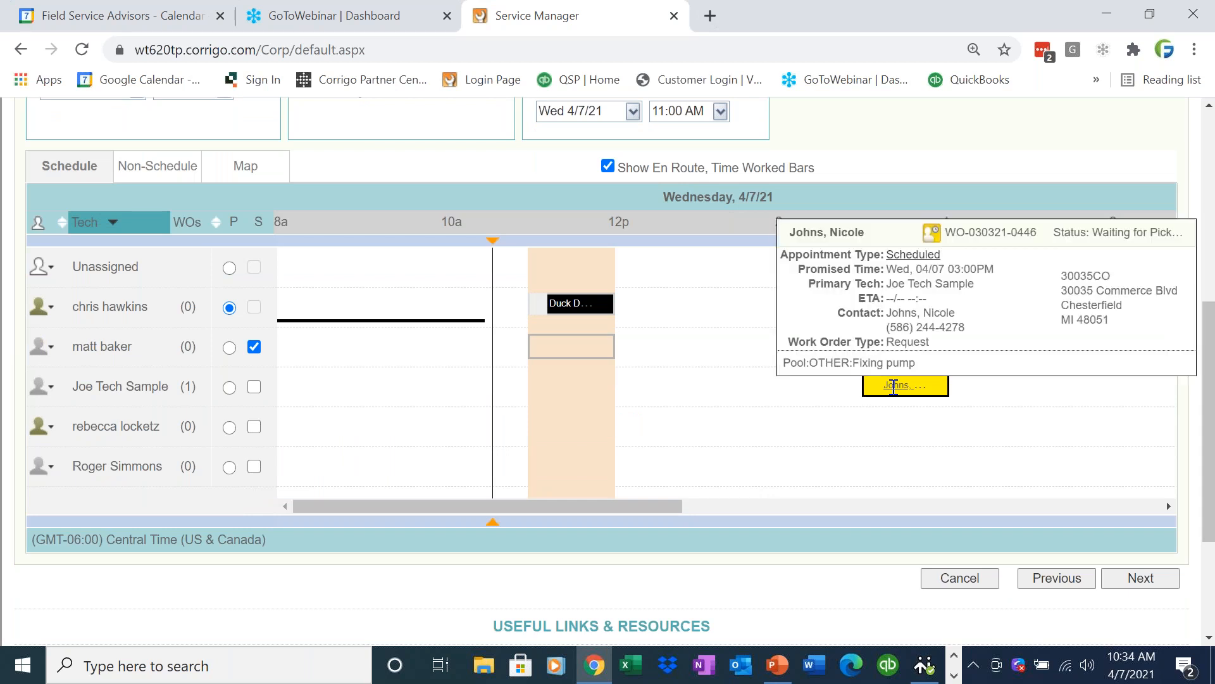
pyautogui.moveTo(197, 389); pyautogui.dragTo(182, 392)
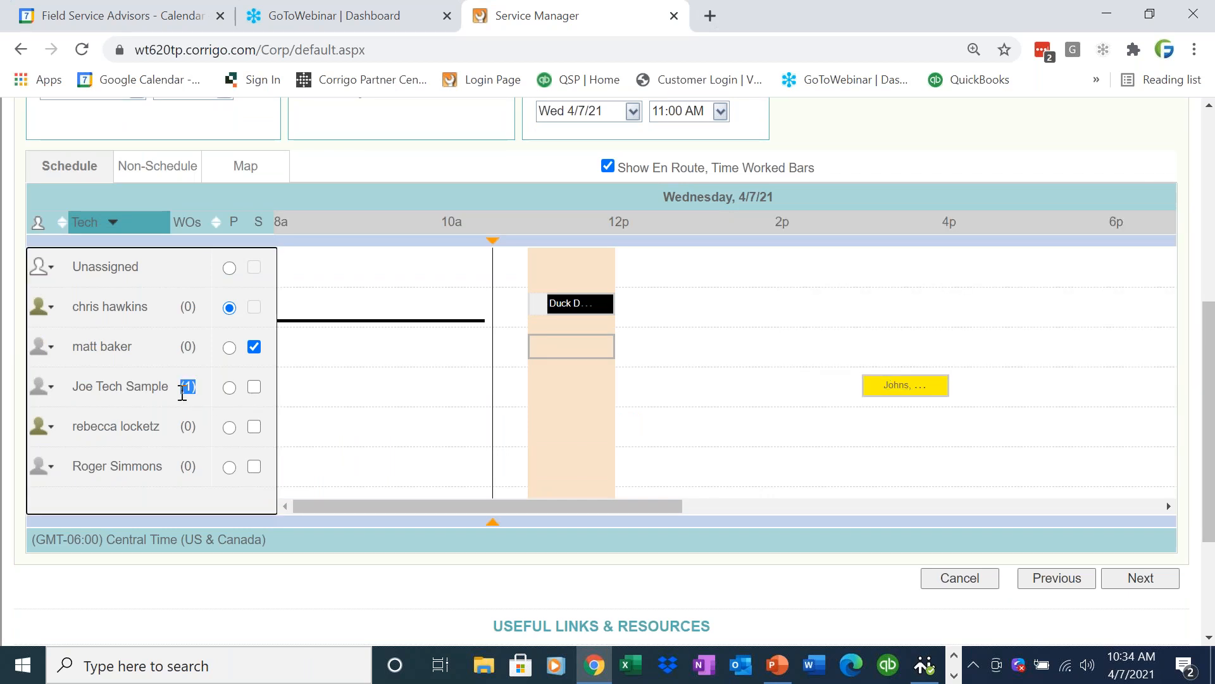
# Proceed to Review & Confirm and finish creating the Duck Donuts work order.
pyautogui.moveTo(1208, 340); pyautogui.dragTo(1210, 346)
pyautogui.click(1162, 571)
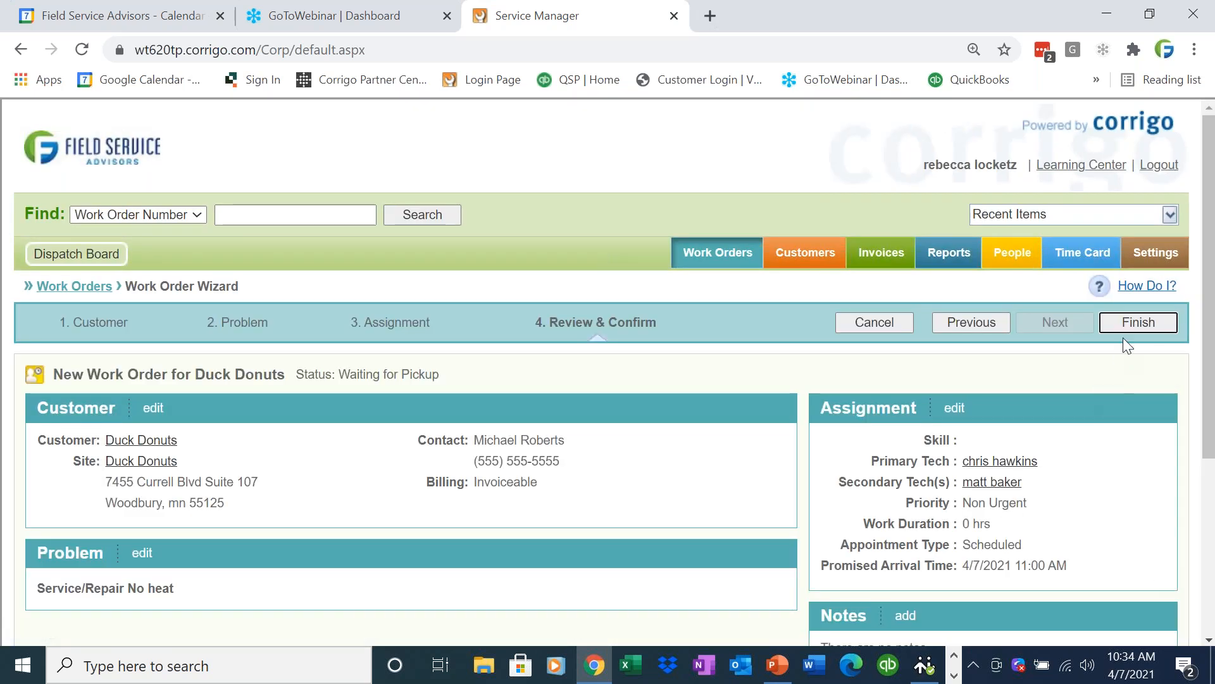
pyautogui.click(1125, 328)
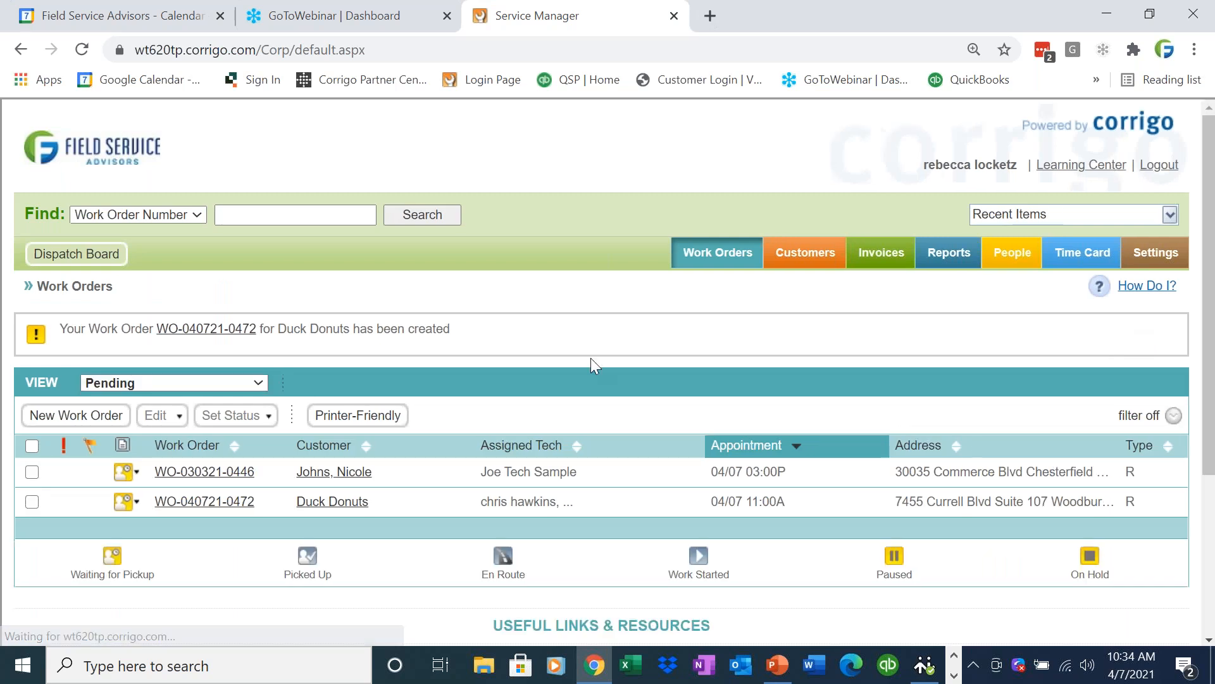
# Open the Dispatch Board in a maximized window and look at the Duck Donuts appointment in the primary technician's row.
pyautogui.click(106, 260)
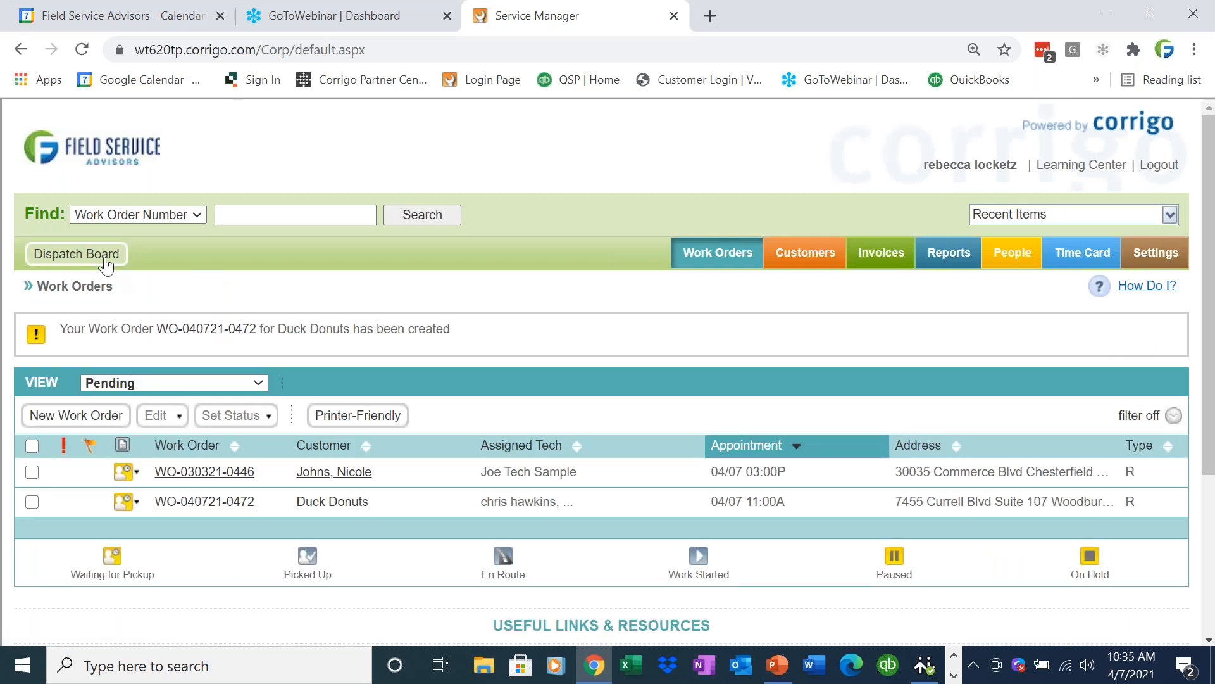
pyautogui.click(912, 15)
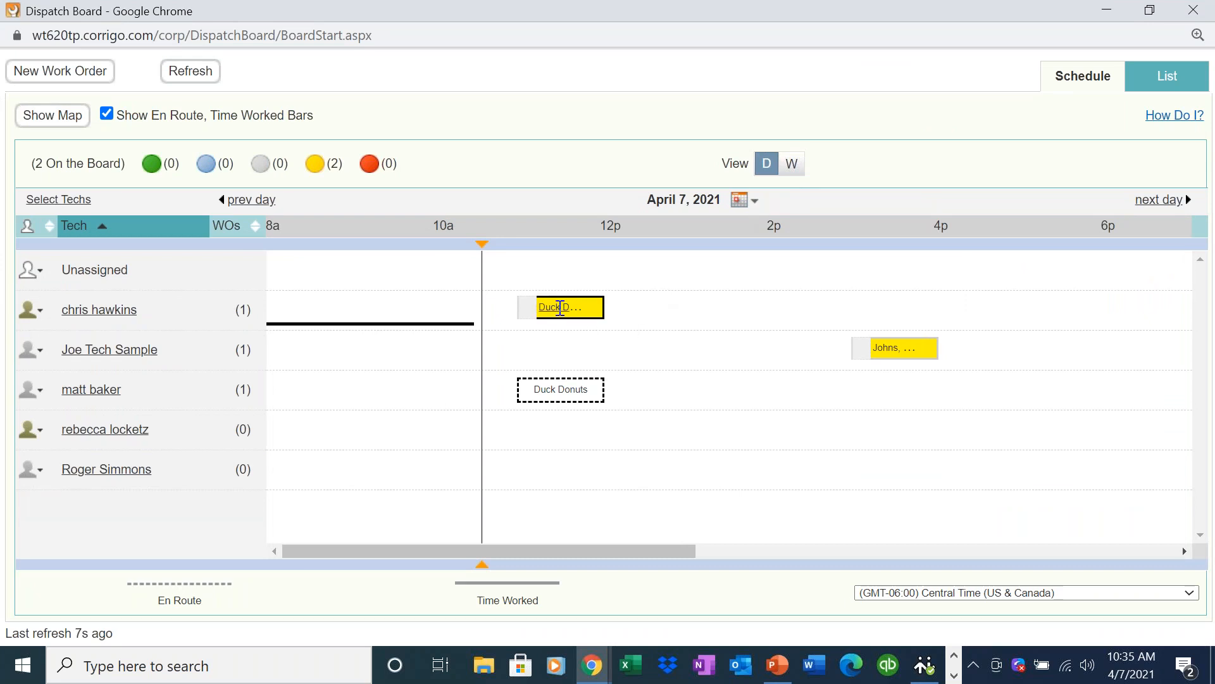
pyautogui.moveTo(559, 307); pyautogui.dragTo(529, 326)
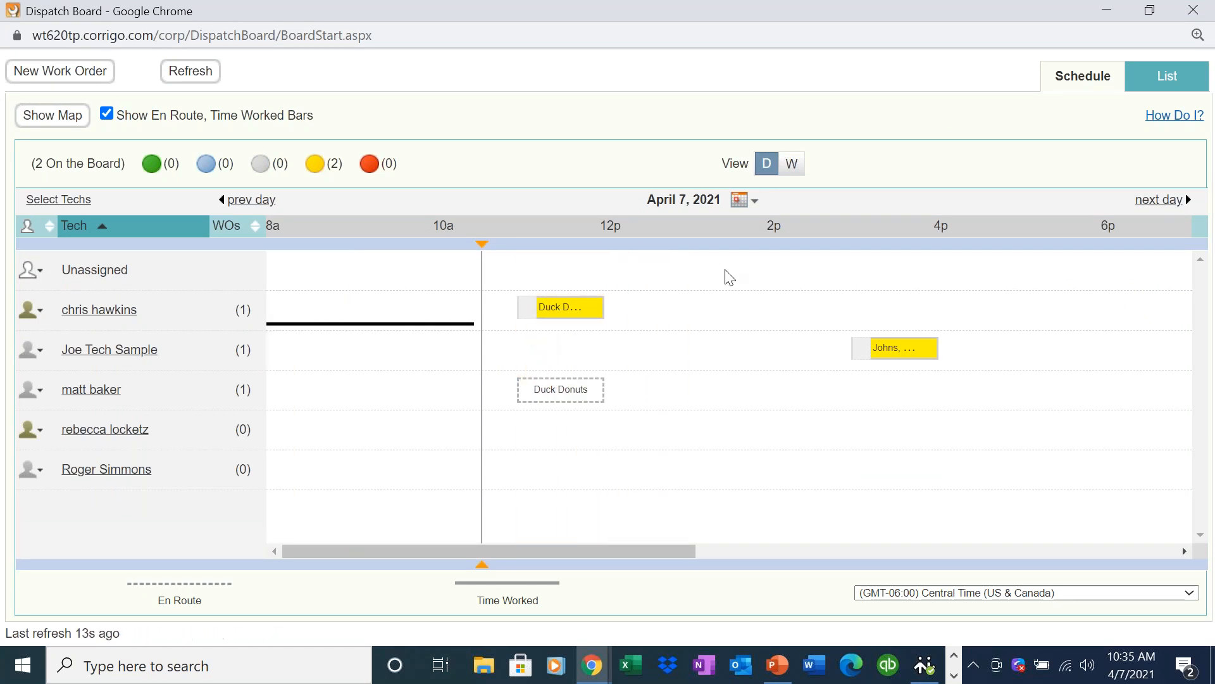
# View the dispatch board for April 8, 2021, return it to April 7, and check the week and day views.
pyautogui.click(754, 198)
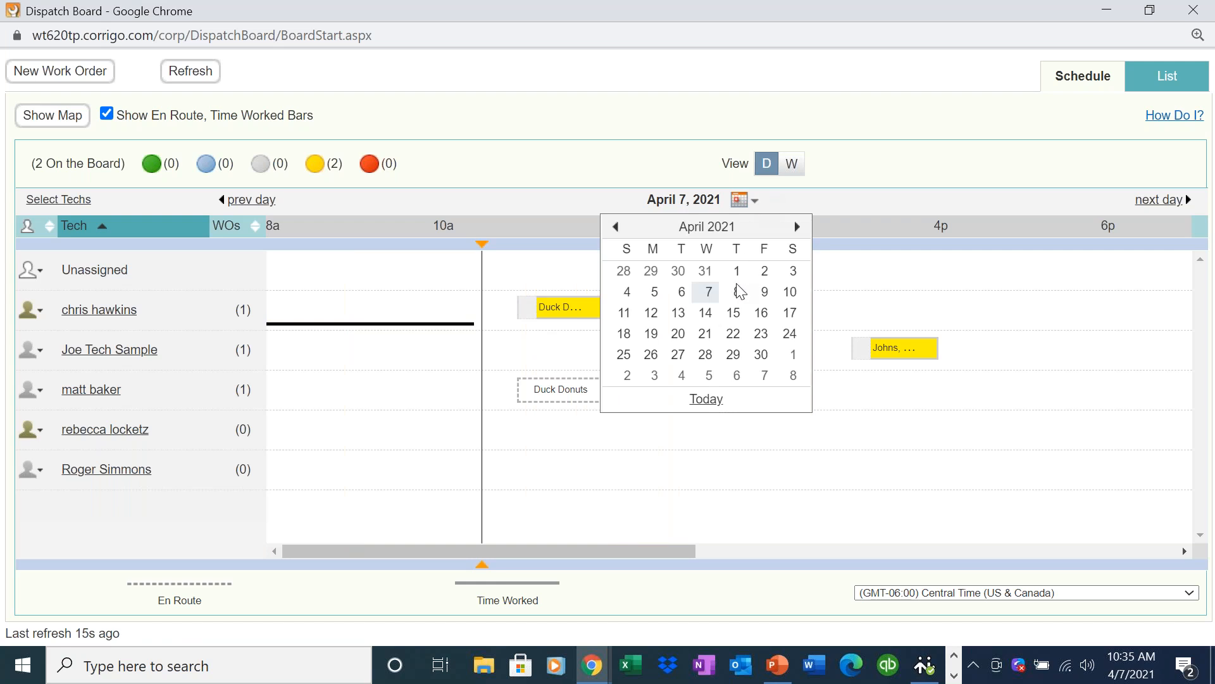
pyautogui.click(738, 292)
pyautogui.click(747, 203)
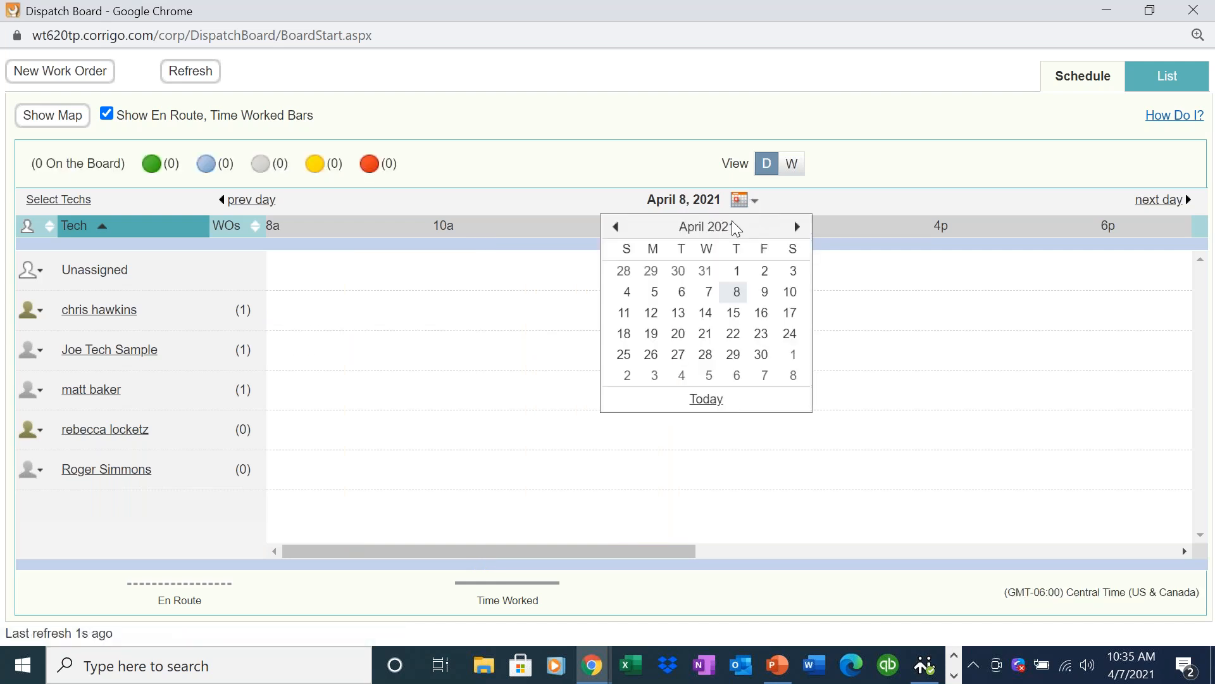
pyautogui.click(709, 293)
pyautogui.click(787, 165)
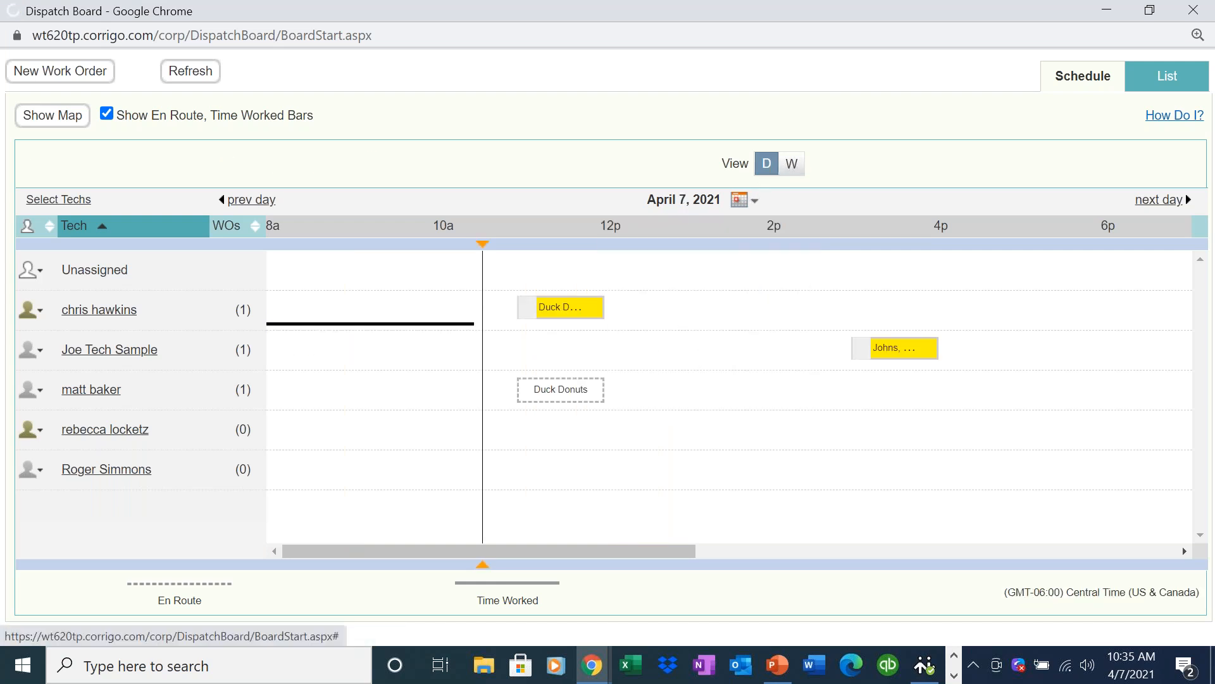
pyautogui.click(767, 165)
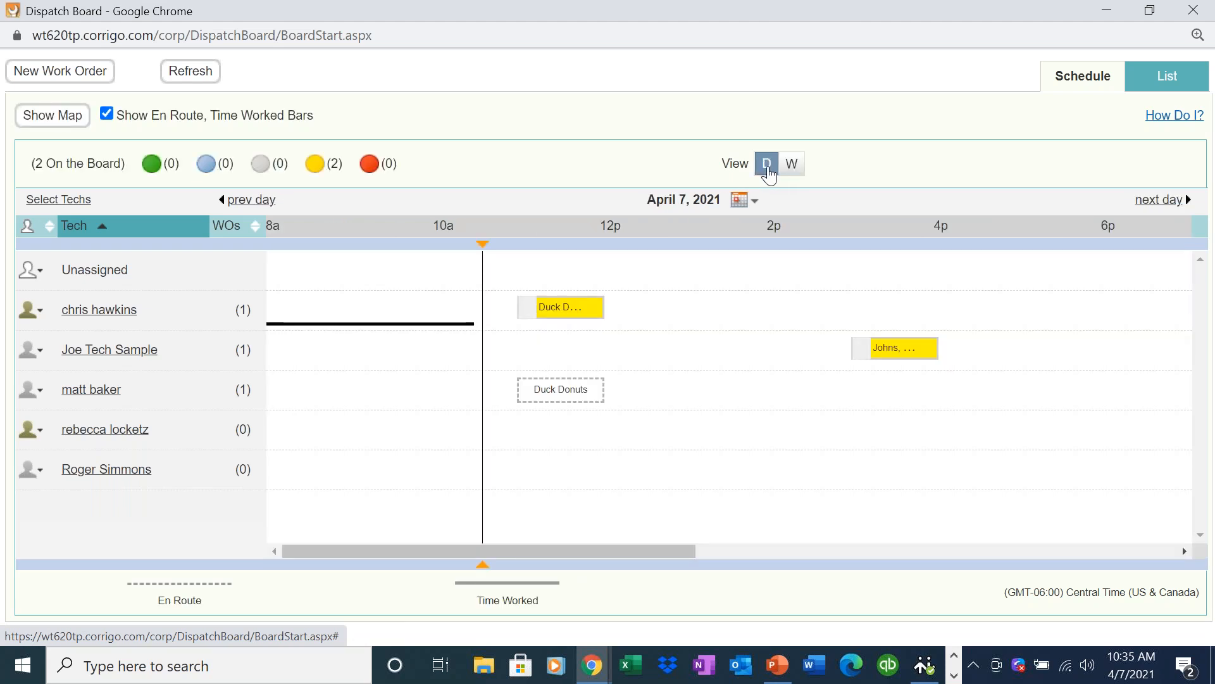
# Switch to the mirrored tablet in AirServer, open the field service app, and pick up and start the waiting Duck Donuts work order.
pyautogui.click(1107, 10)
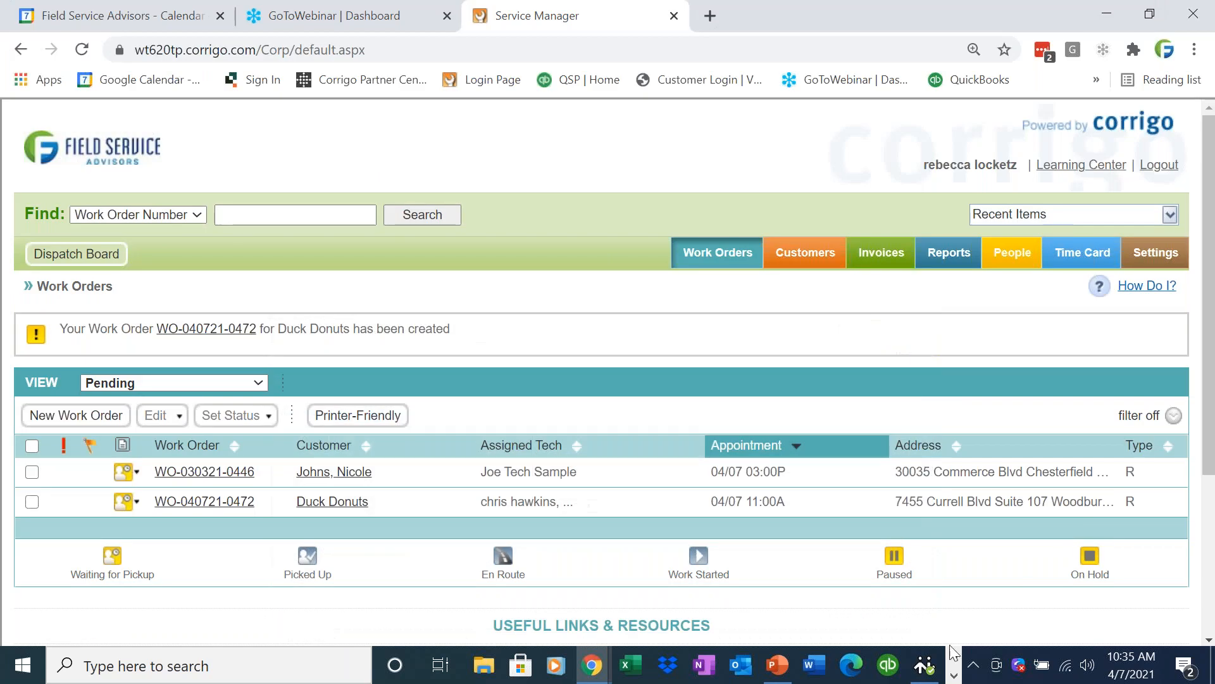
pyautogui.click(954, 675)
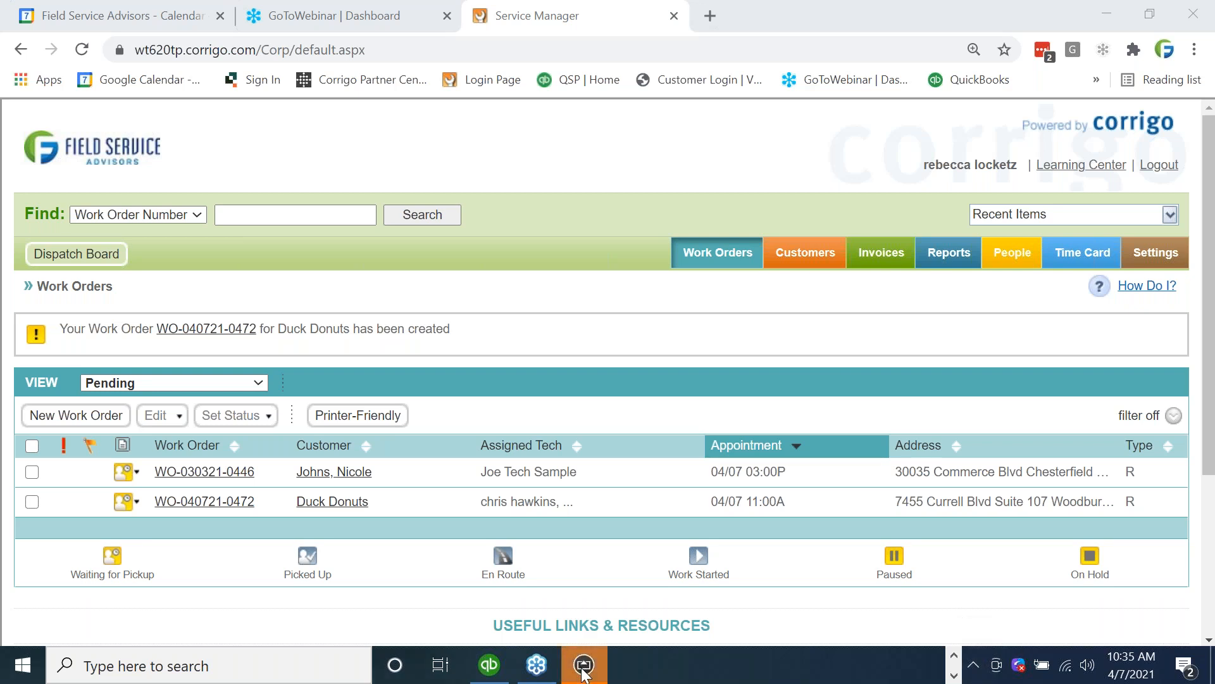
pyautogui.click(584, 673)
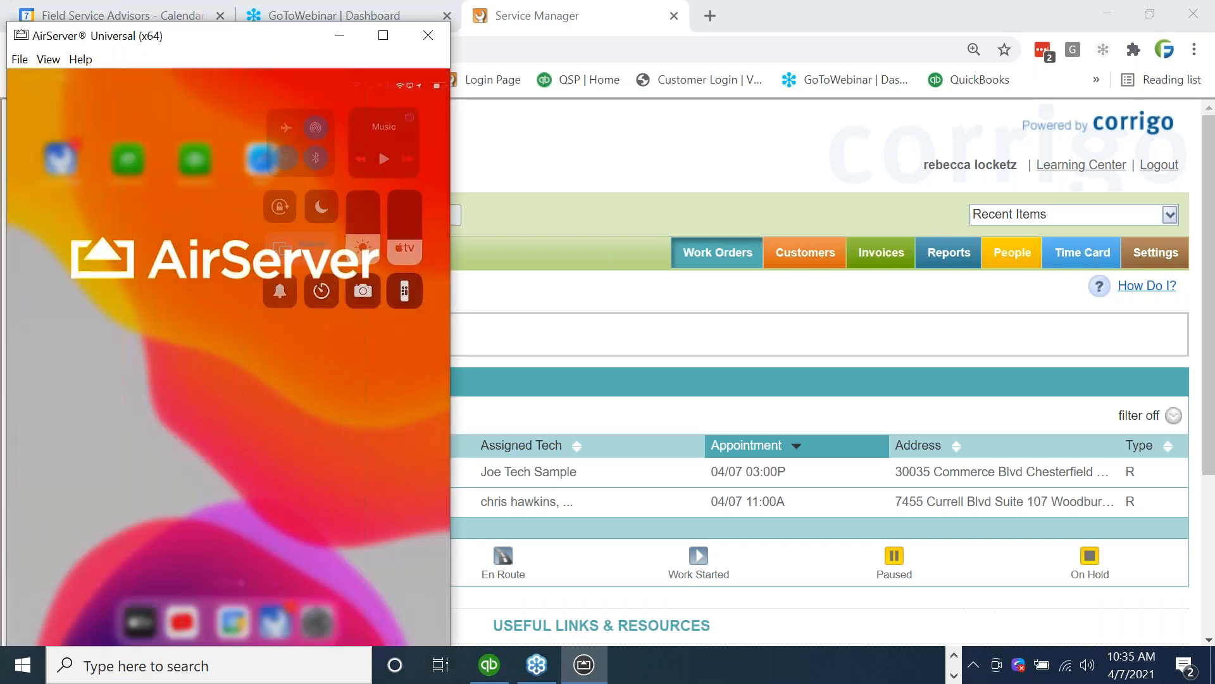
pyautogui.click(61, 171)
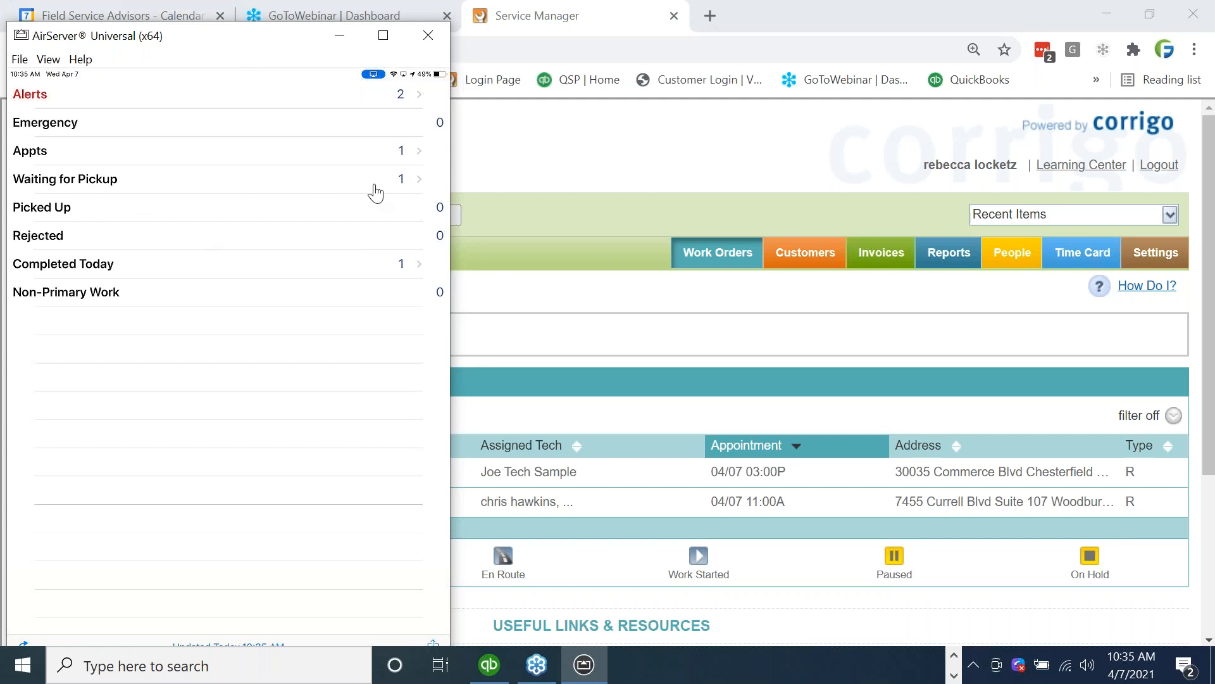
pyautogui.click(402, 184)
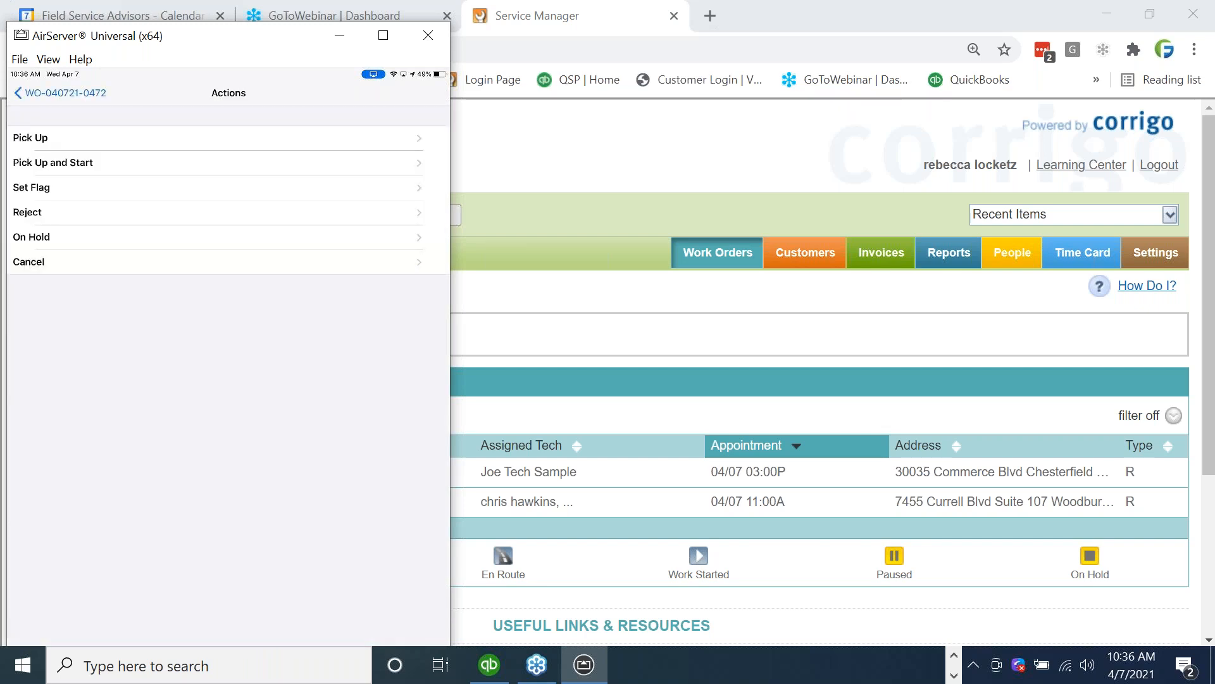
# Switch back to the Dispatch Board in Chrome, refresh it, and check the status details of the Duck Donuts appointment.
pyautogui.click(632, 182)
pyautogui.click(94, 260)
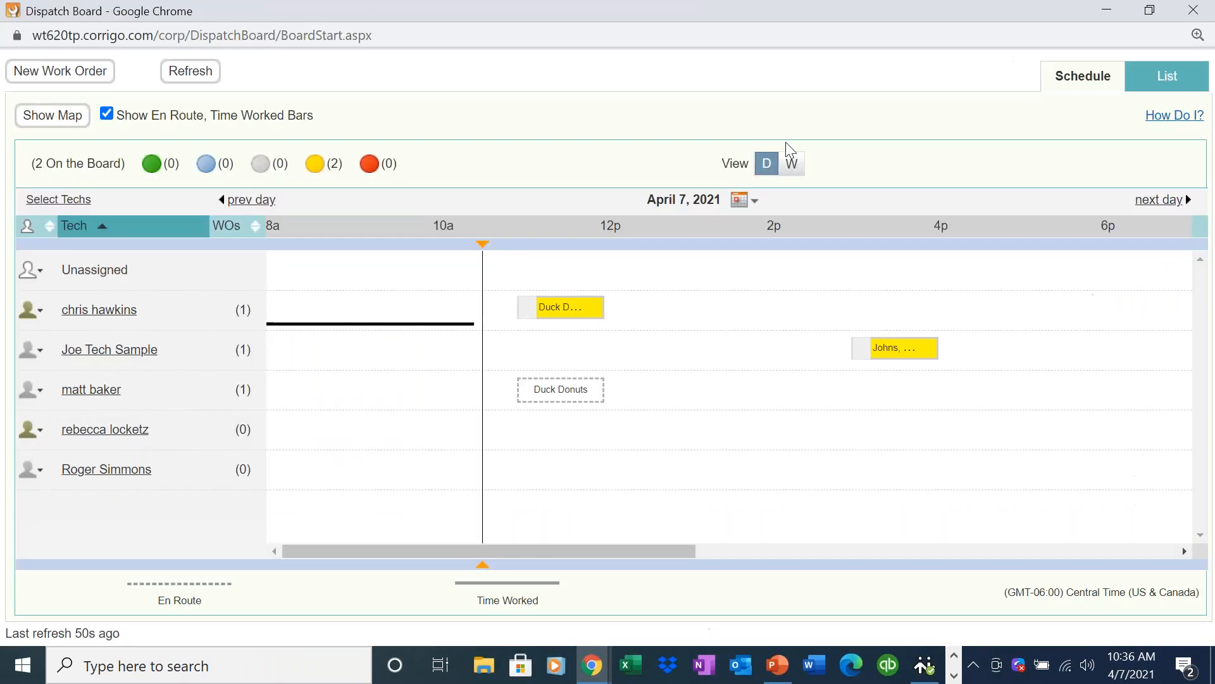
pyautogui.click(189, 71)
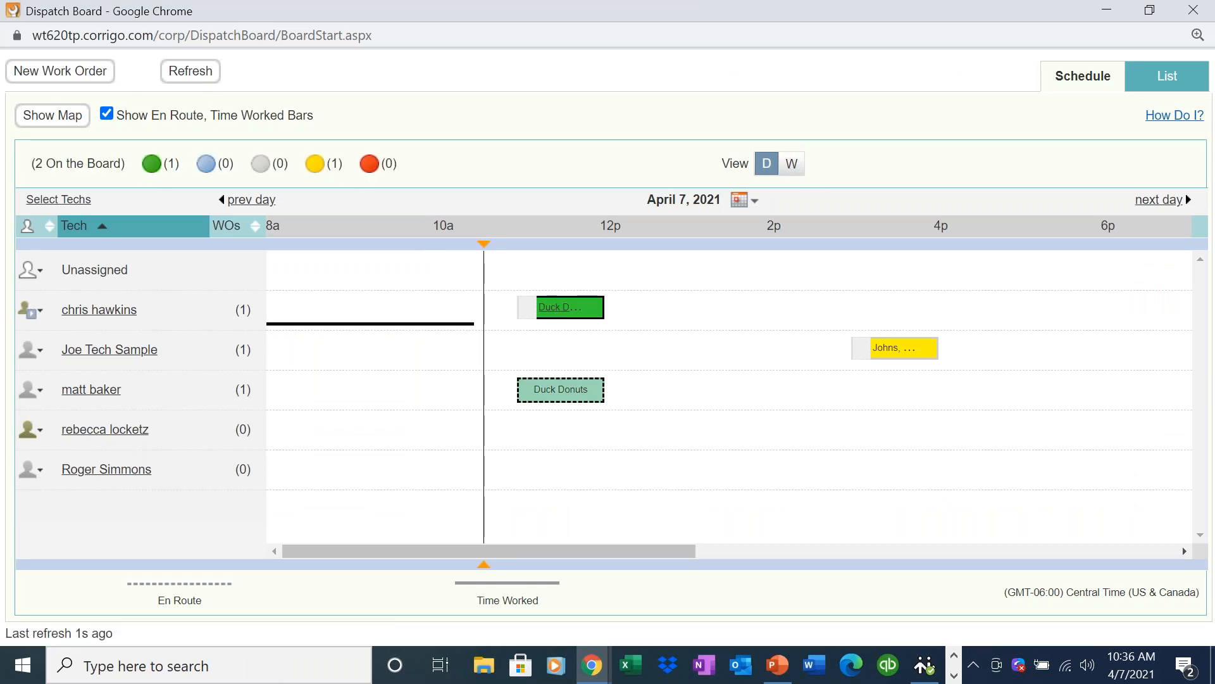
pyautogui.click(558, 310)
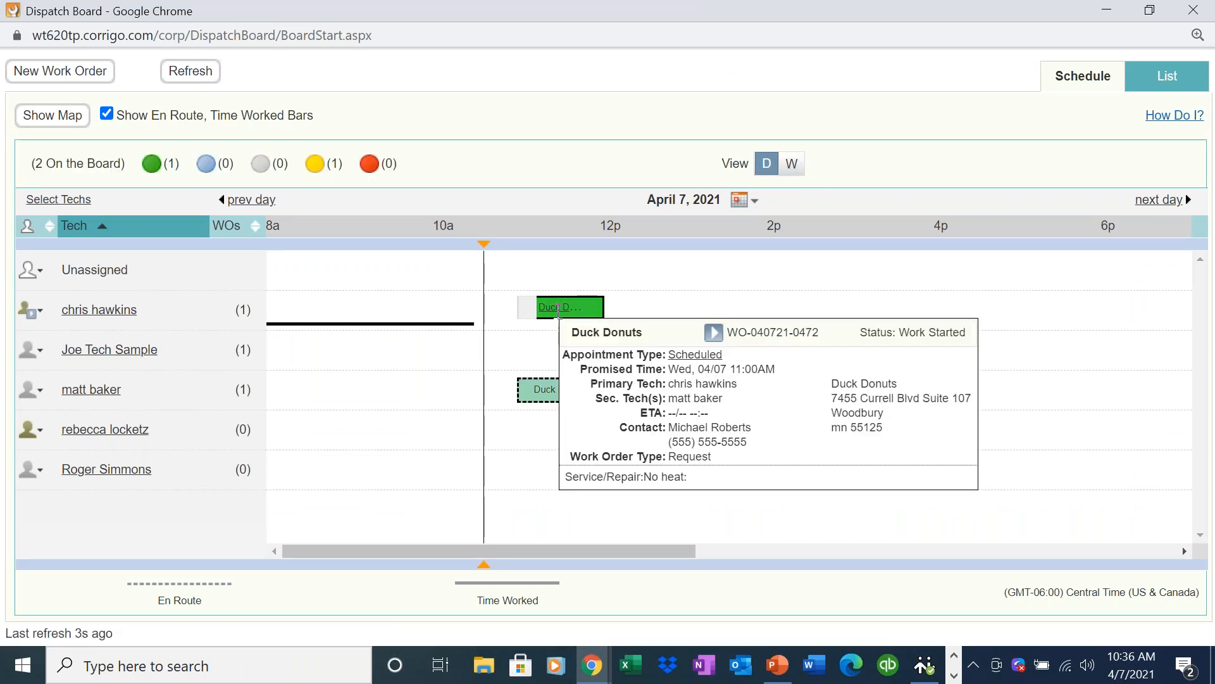
# Switch to the tablet in AirServer and add a newly taken photo as a picture note on the Duck Donuts work order.
pyautogui.click(953, 675)
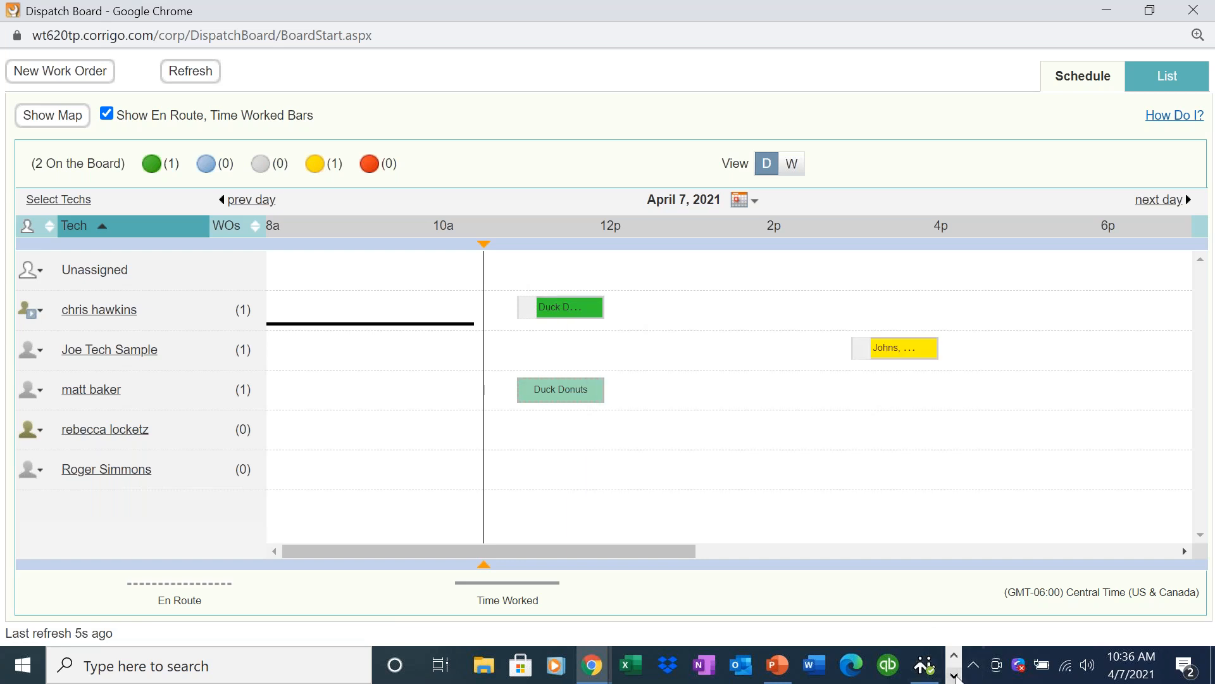
pyautogui.click(584, 664)
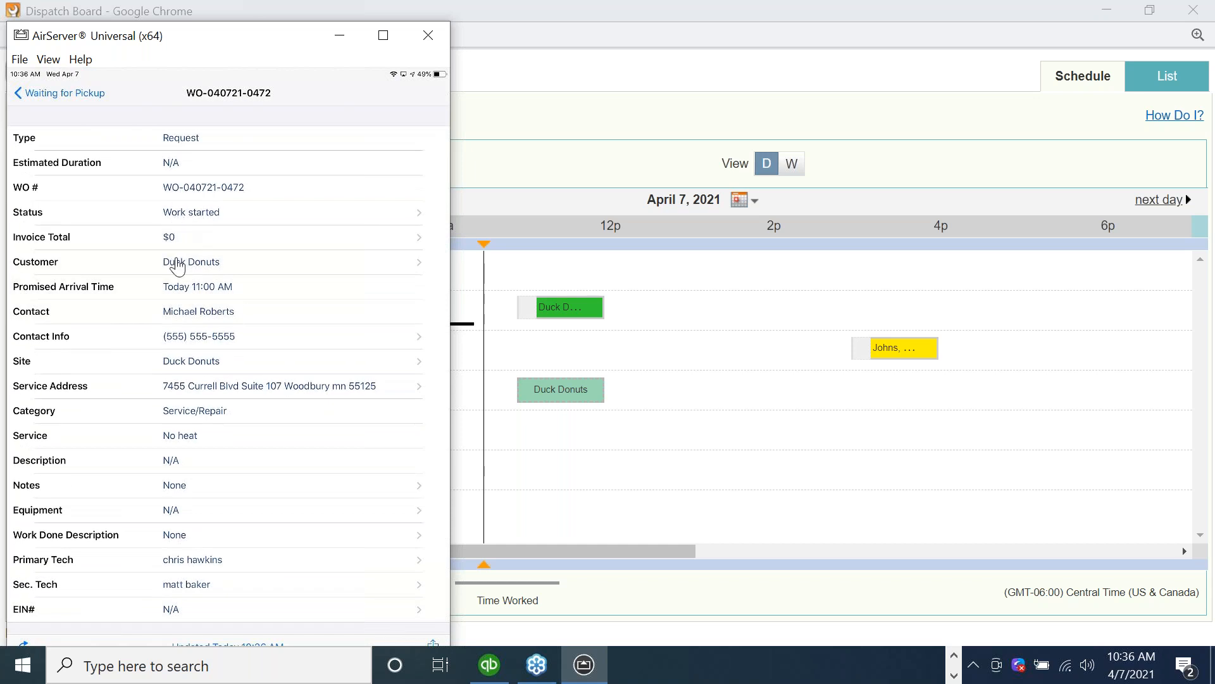
pyautogui.click(180, 493)
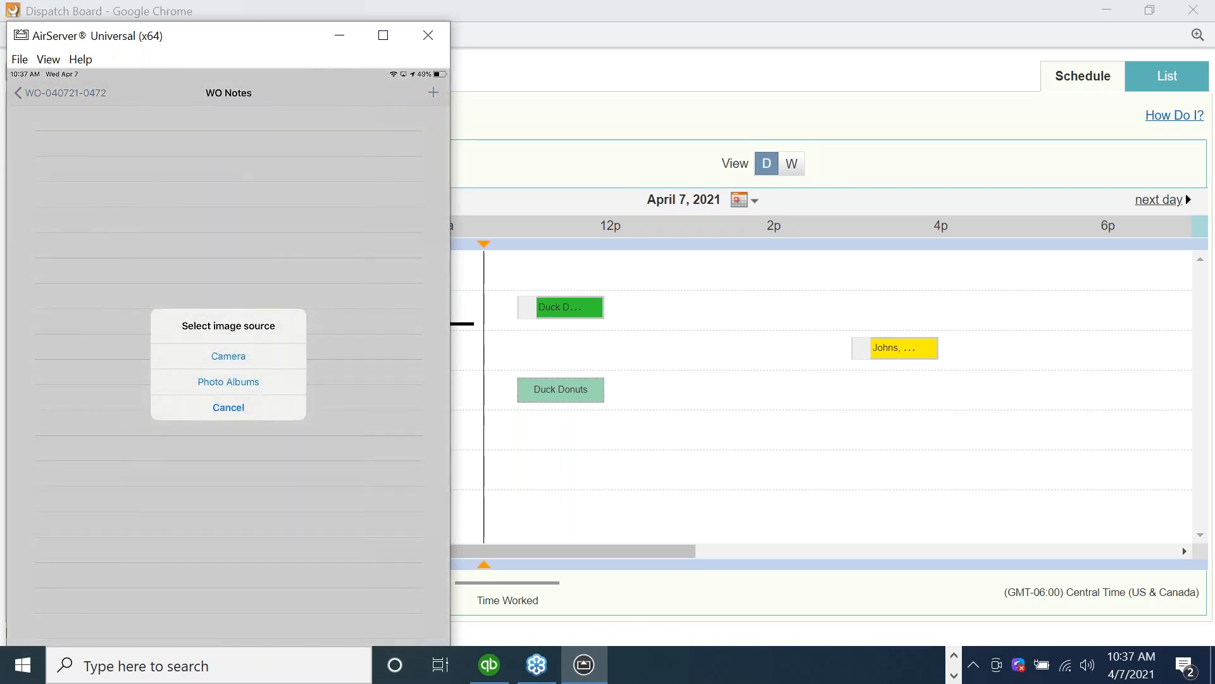
pyautogui.click(229, 356)
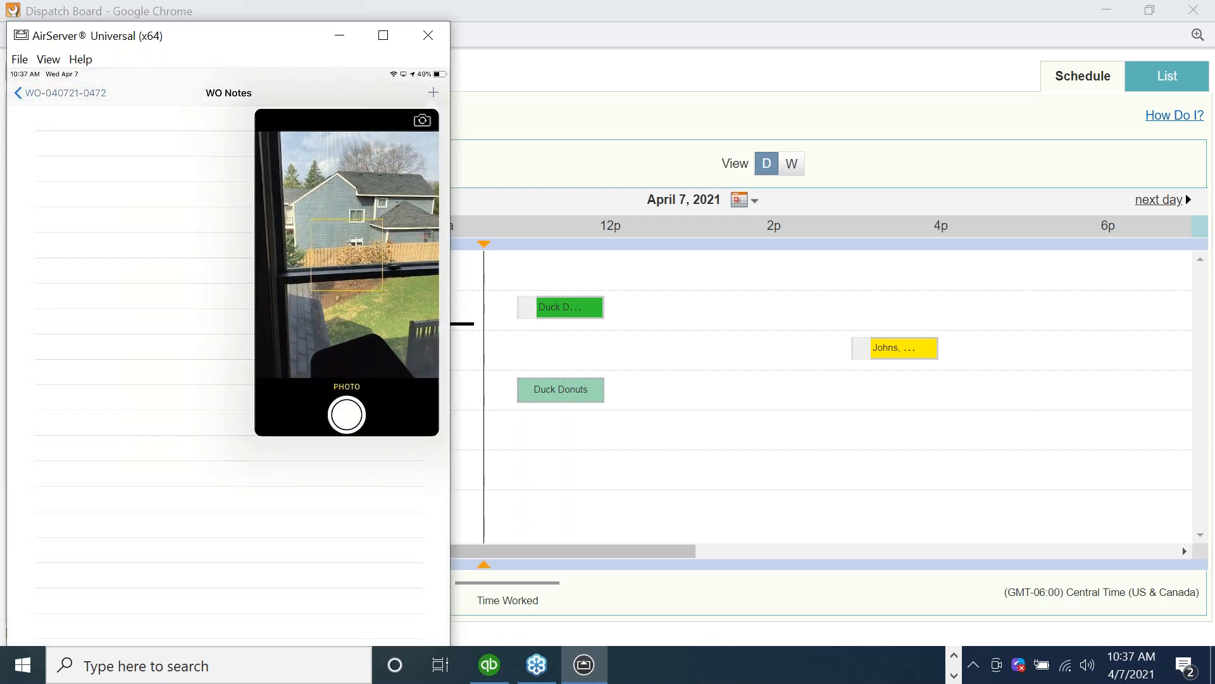
pyautogui.click(346, 415)
pyautogui.click(407, 415)
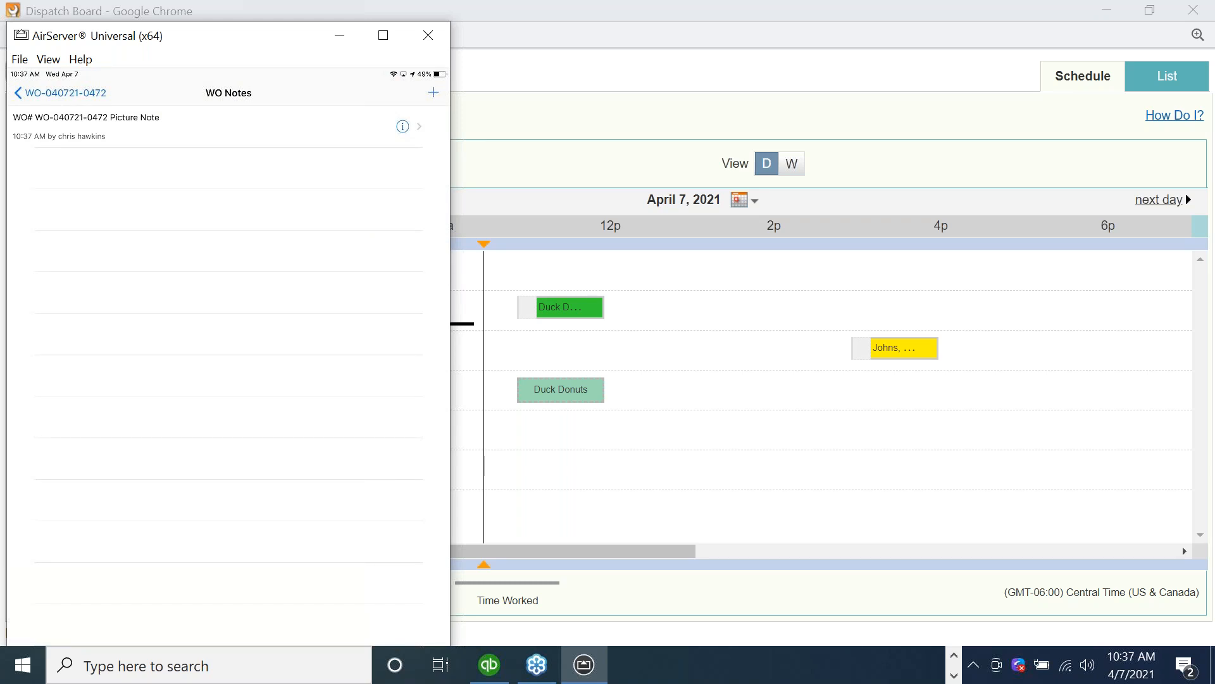
pyautogui.click(433, 93)
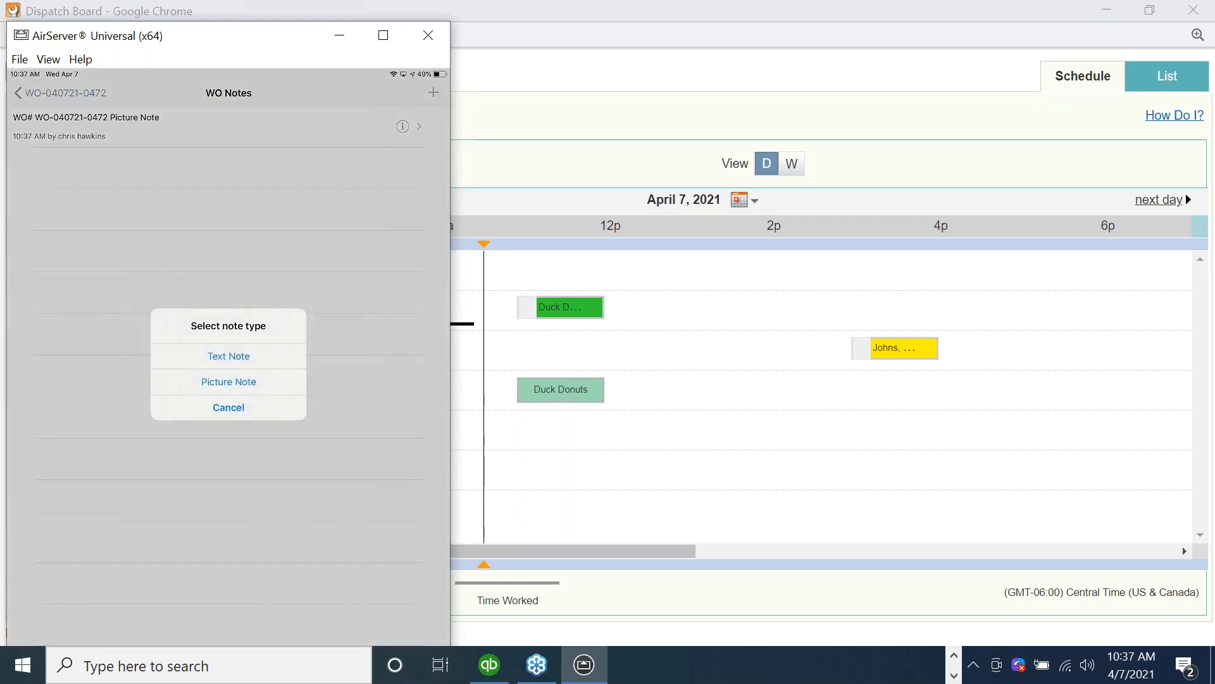
pyautogui.click(228, 356)
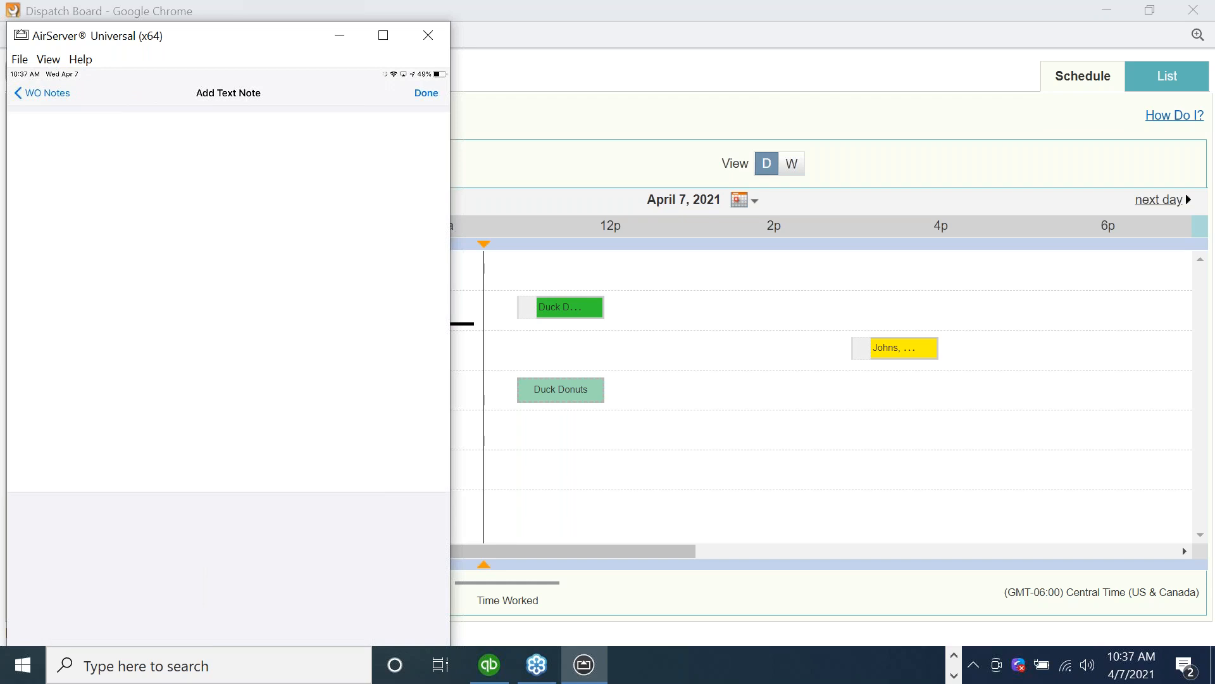
pyautogui.click(42, 93)
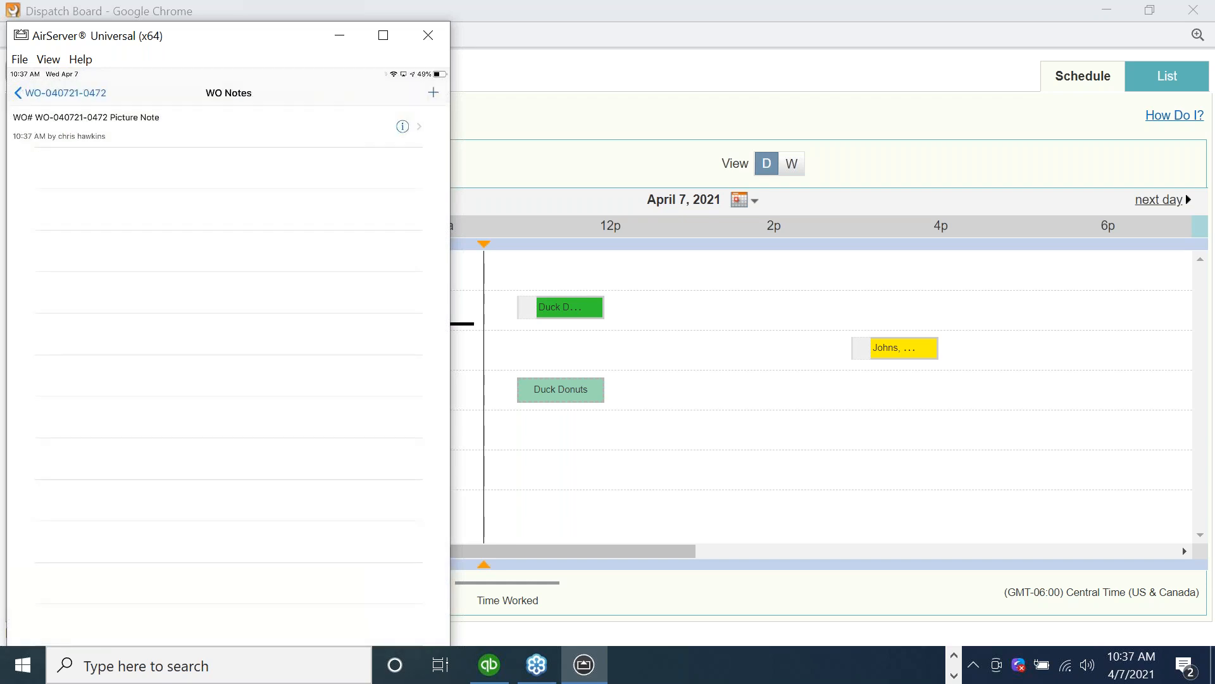
# Start completing the Duck Donuts work order and dictate the work done note "I was on site for two hours I was able to fix the coil on the back of the furnace.".
pyautogui.click(61, 93)
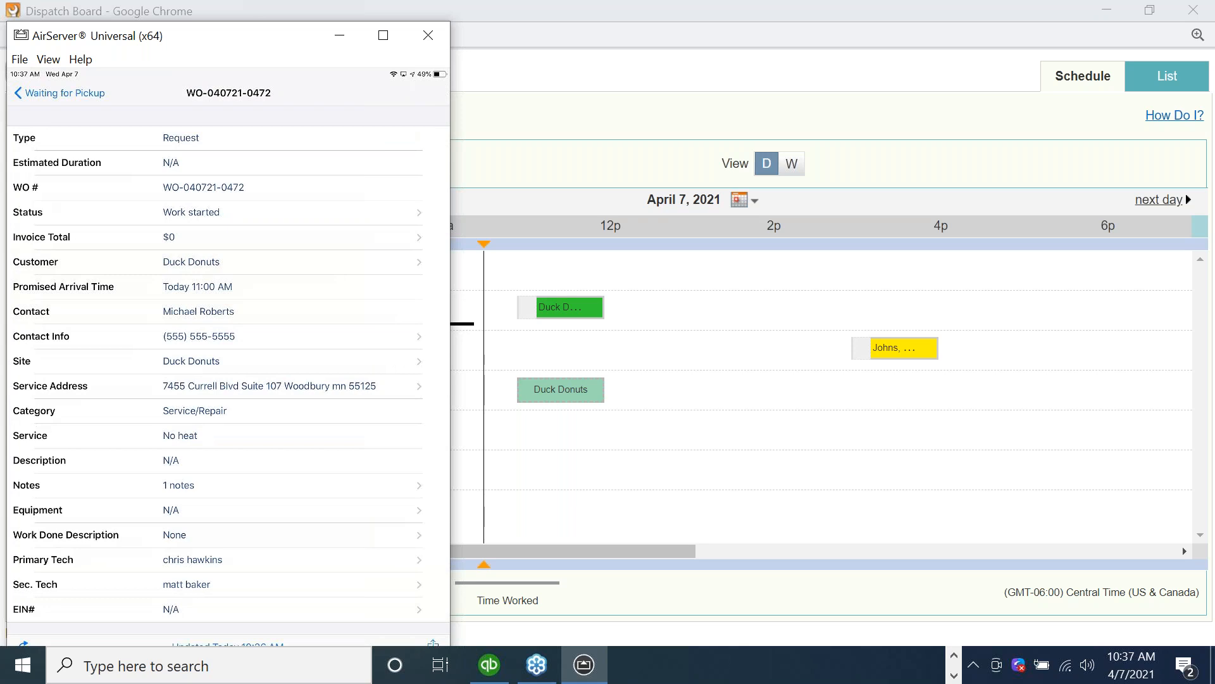
pyautogui.click(228, 212)
pyautogui.click(229, 137)
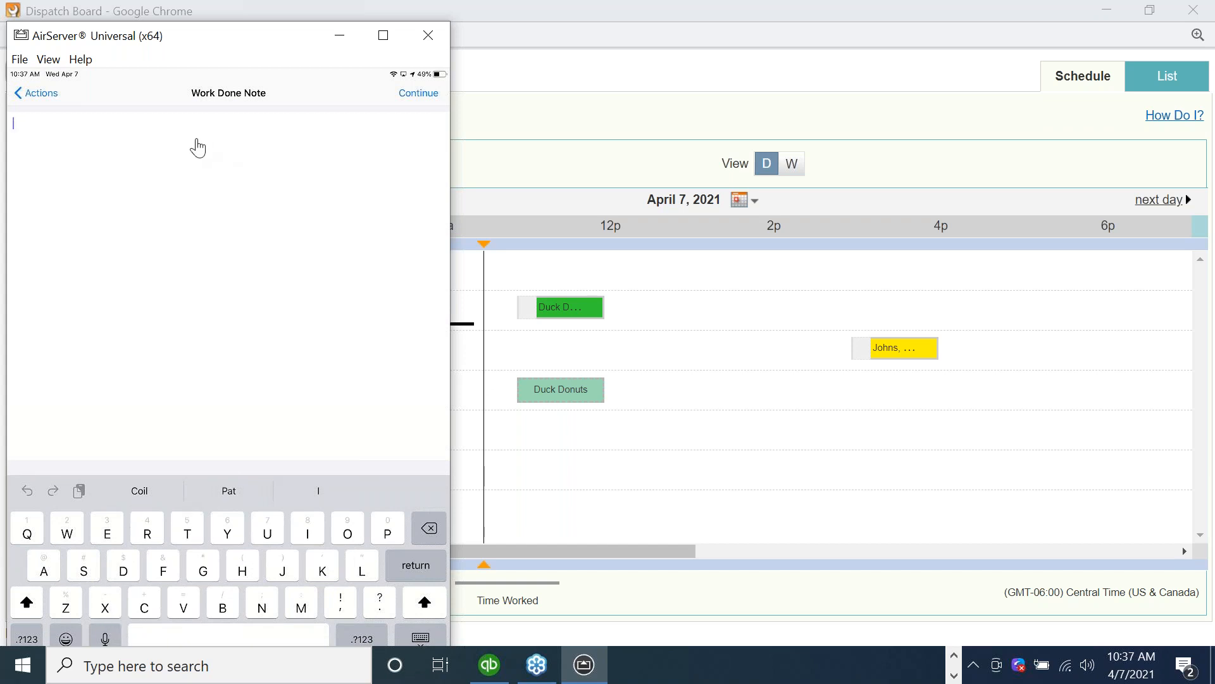
pyautogui.moveTo(187, 36); pyautogui.dragTo(199, 15)
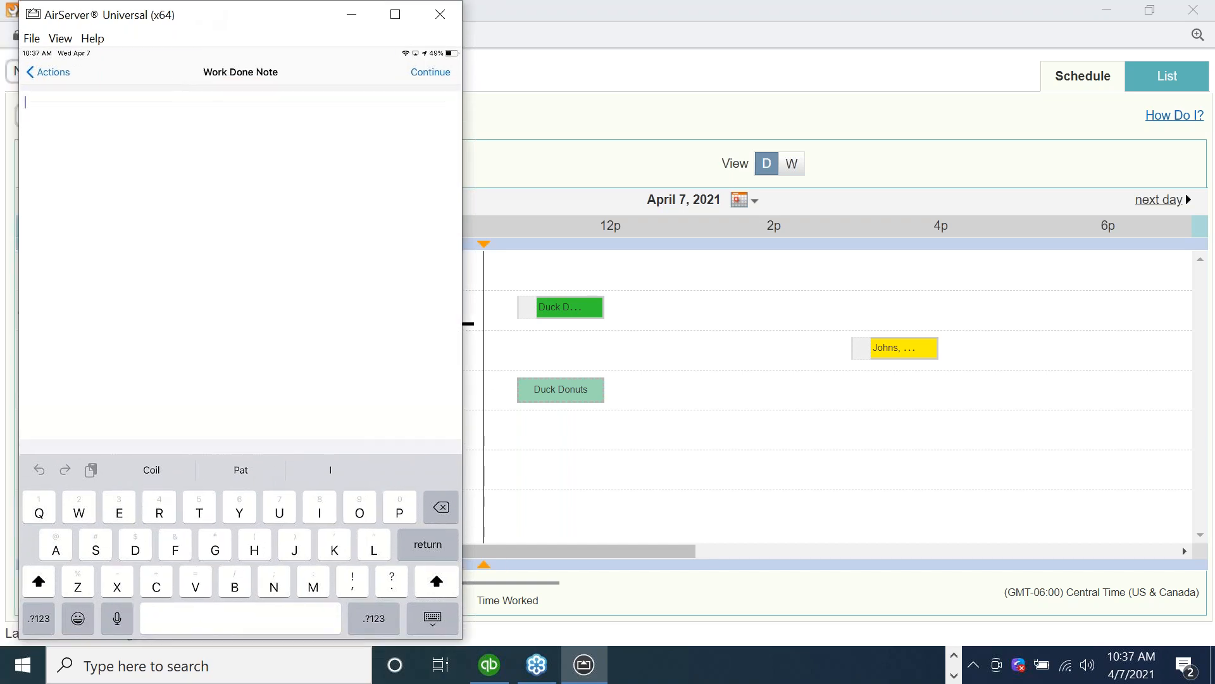
pyautogui.click(113, 624)
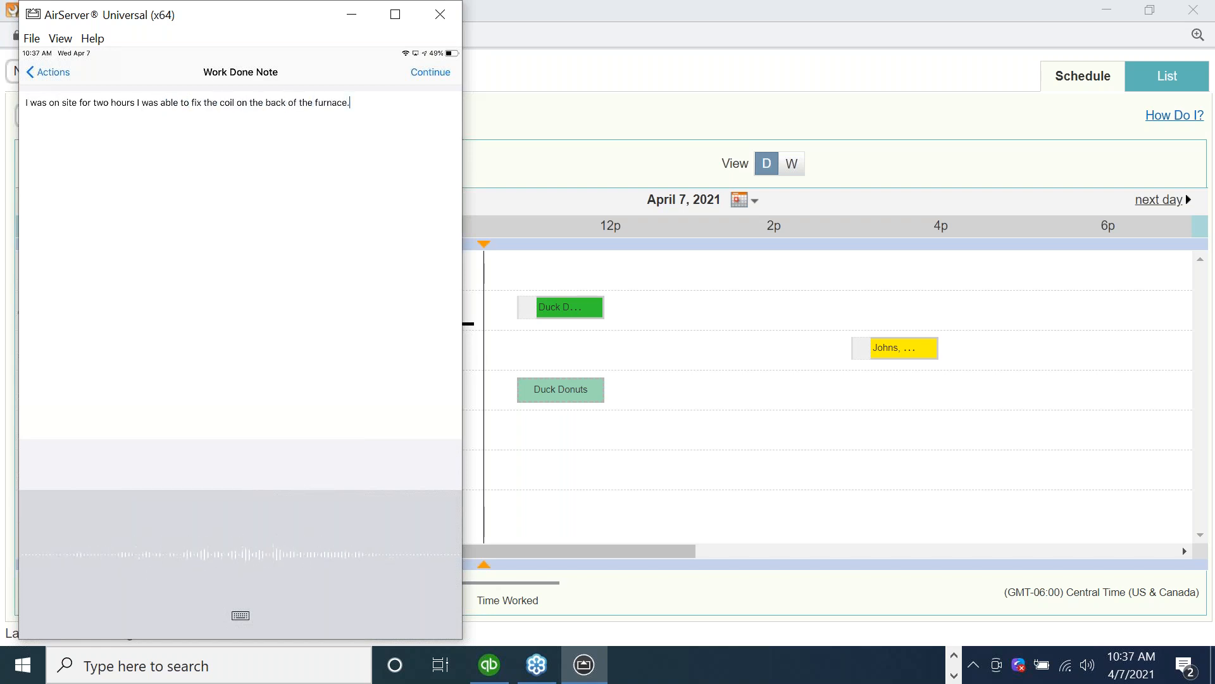
pyautogui.click(349, 102)
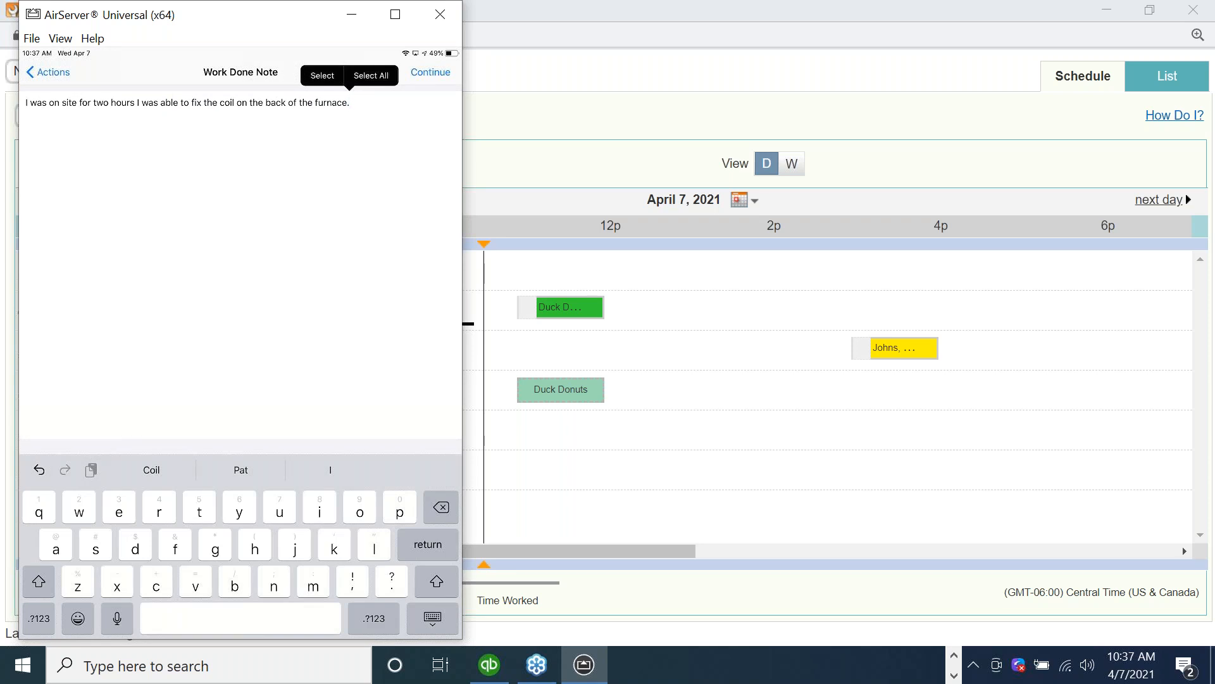
# Record Furnace as the equipment worked upon and finish completing the Duck Donuts work order.
pyautogui.click(431, 72)
pyautogui.click(241, 177)
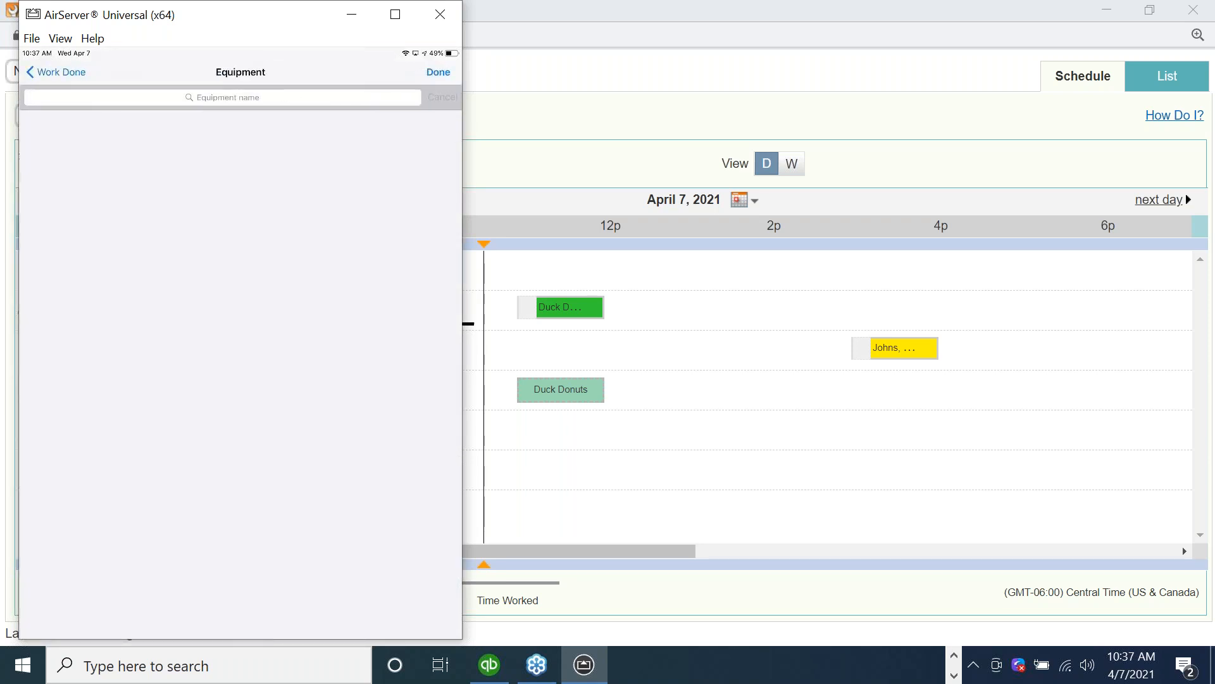
pyautogui.click(67, 185)
pyautogui.click(438, 72)
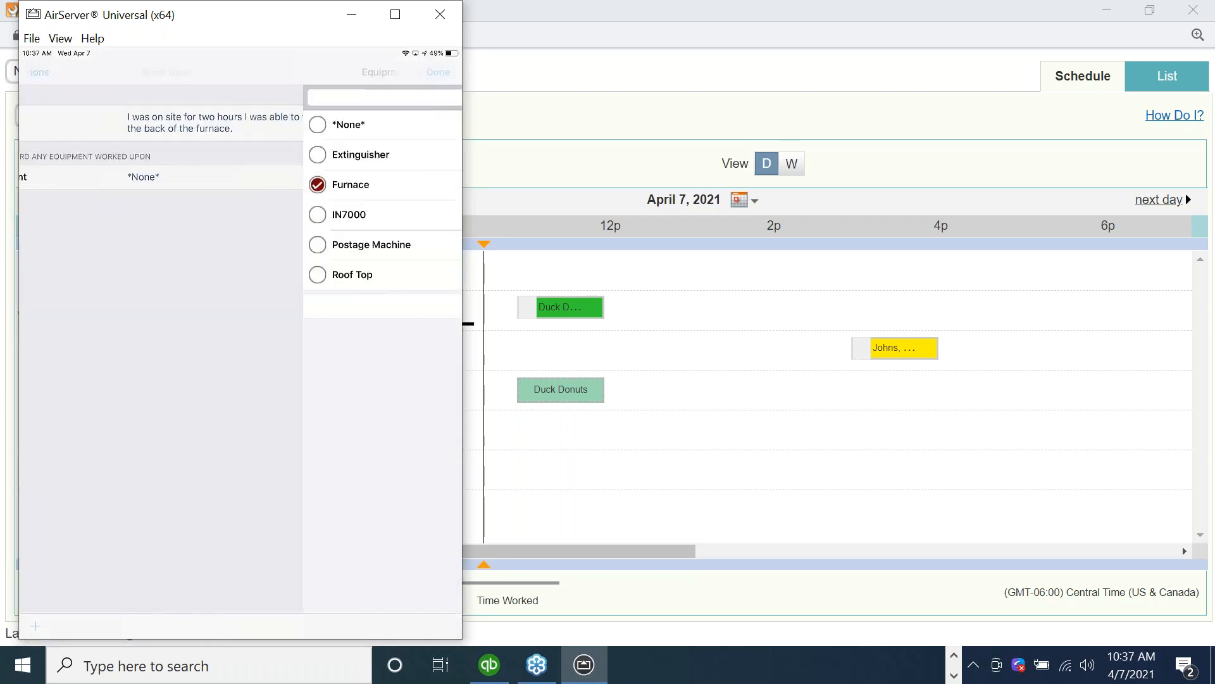
pyautogui.click(428, 73)
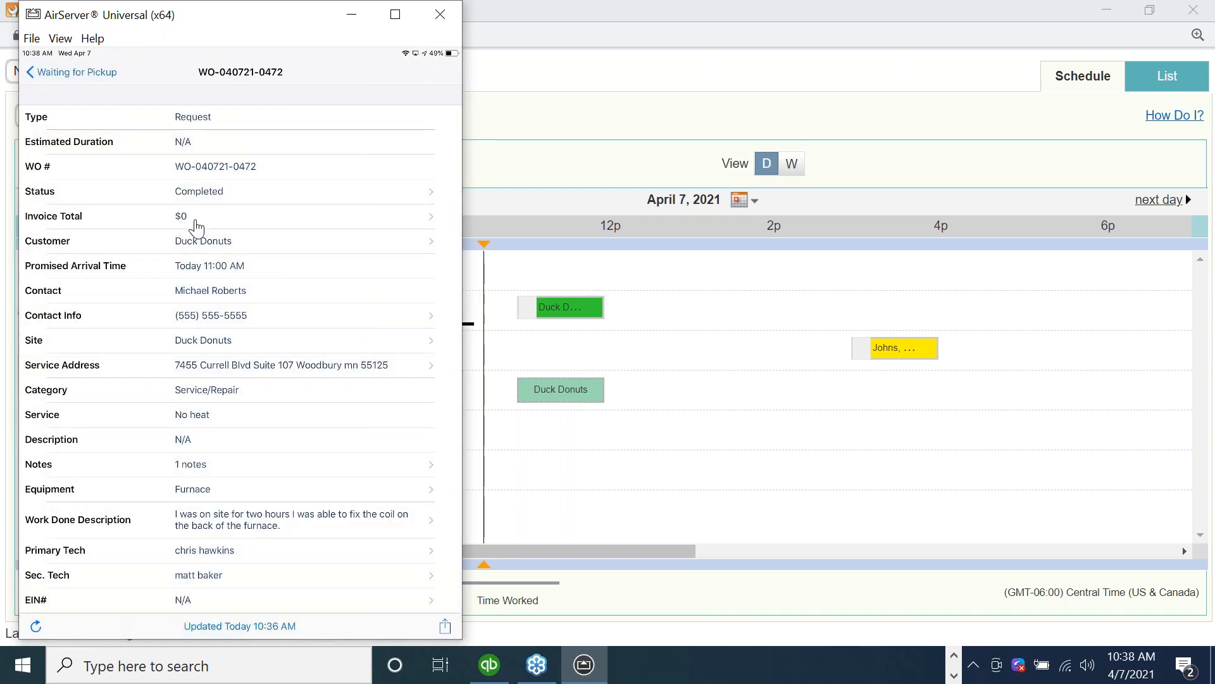
# Open the work order's invoice, search the price list for "labor", and add the Labor item as a line item.
pyautogui.click(197, 222)
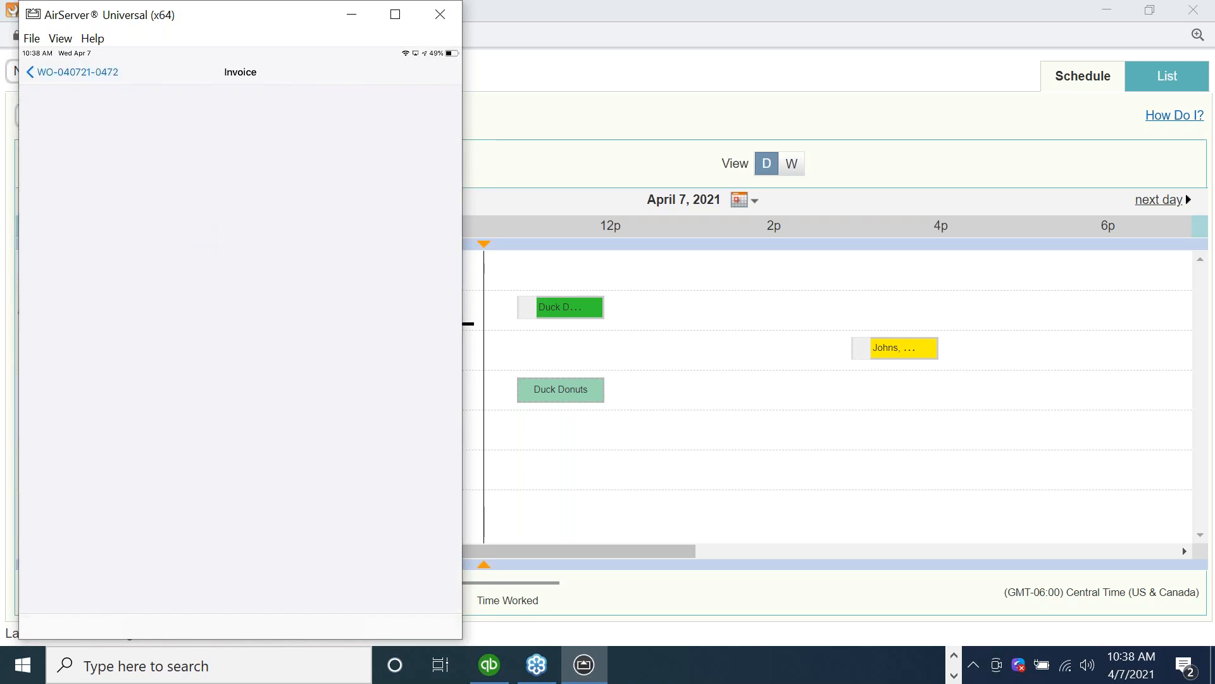
pyautogui.click(163, 284)
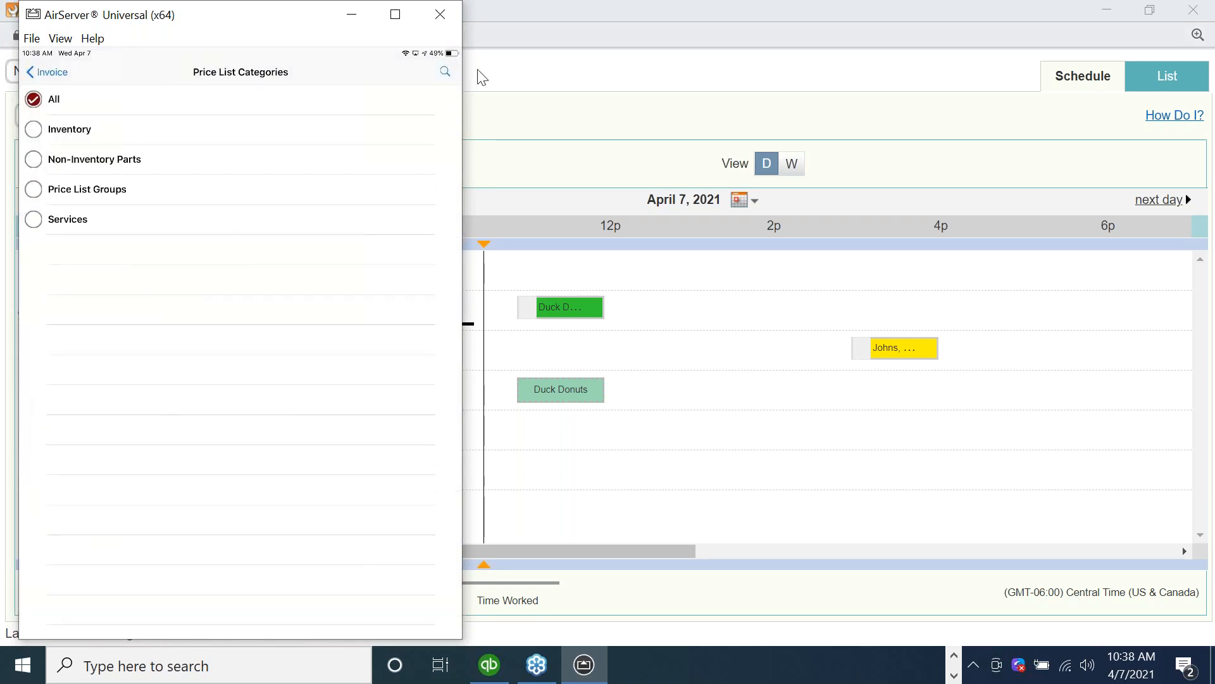
pyautogui.click(443, 76)
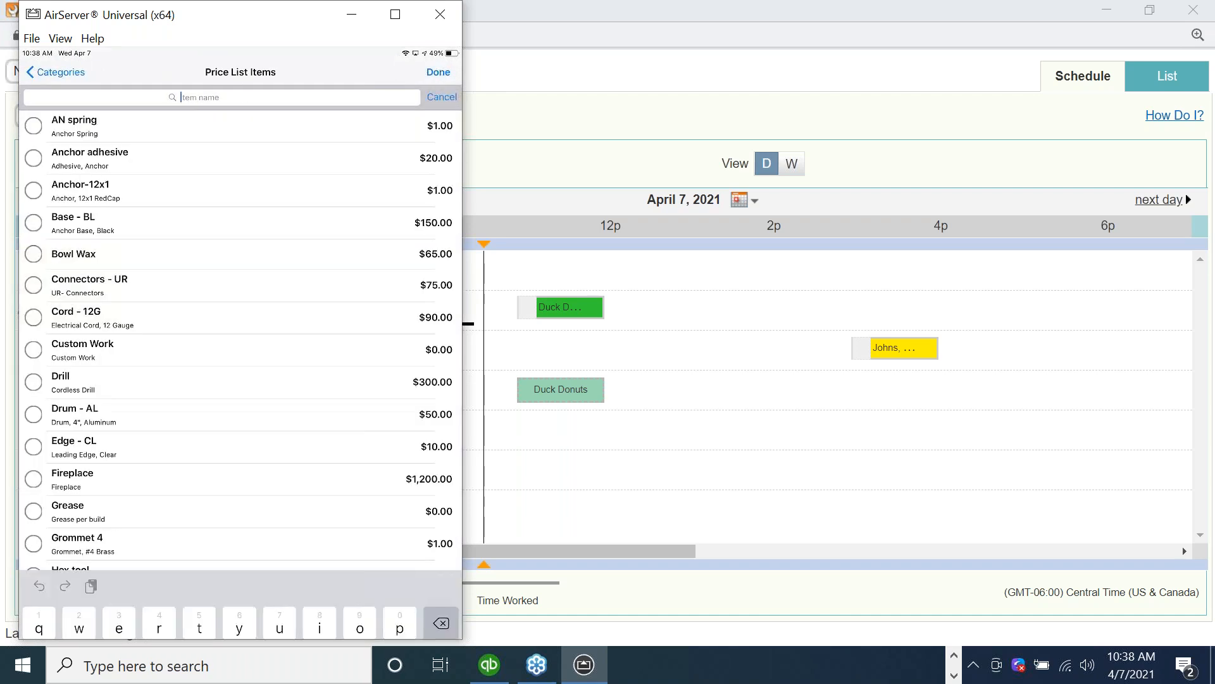
pyautogui.write('labor')
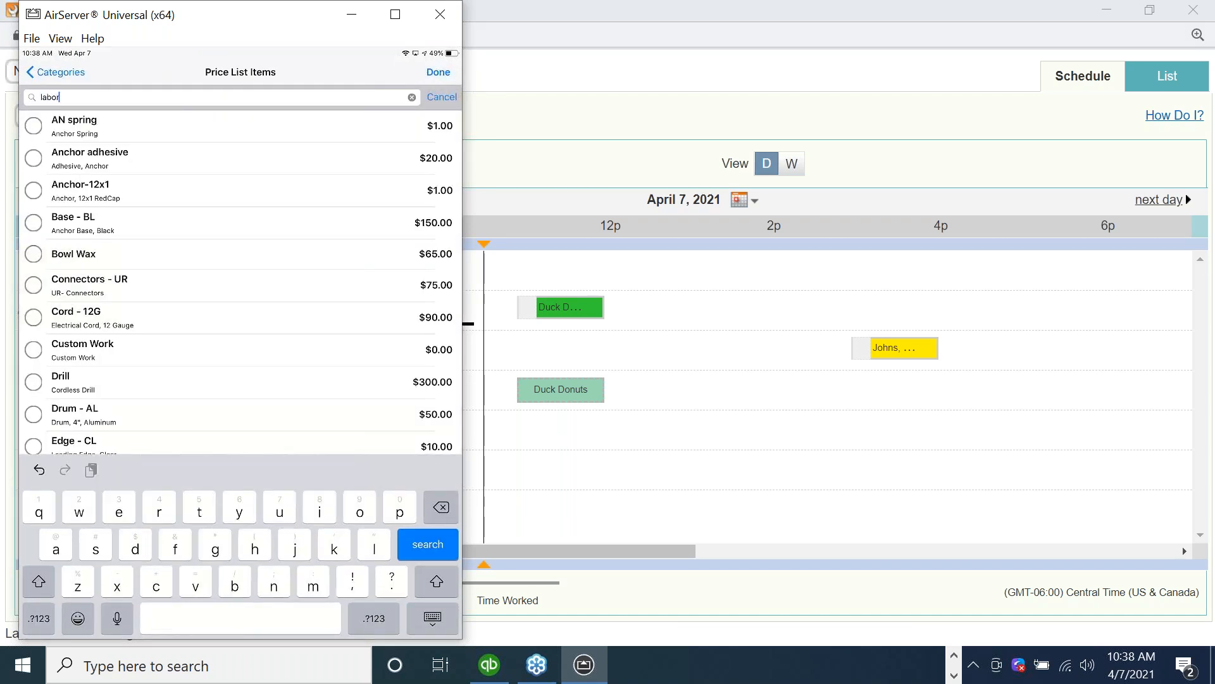
pyautogui.press('Return')
pyautogui.click(33, 190)
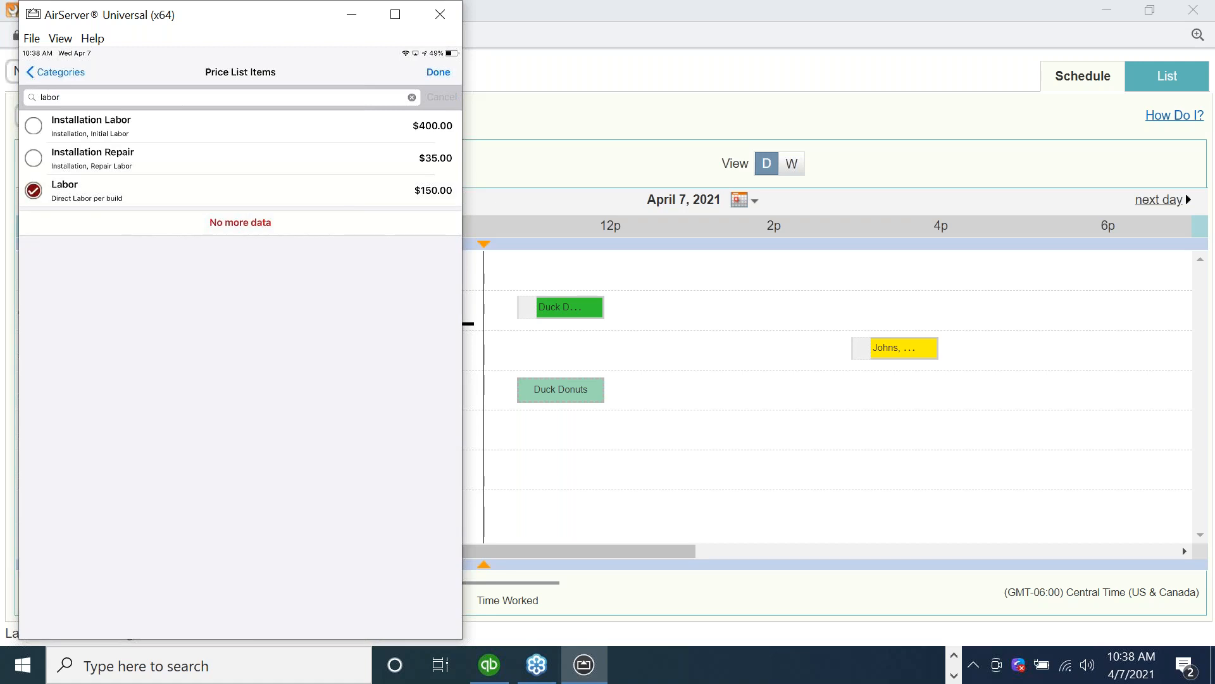
pyautogui.click(438, 72)
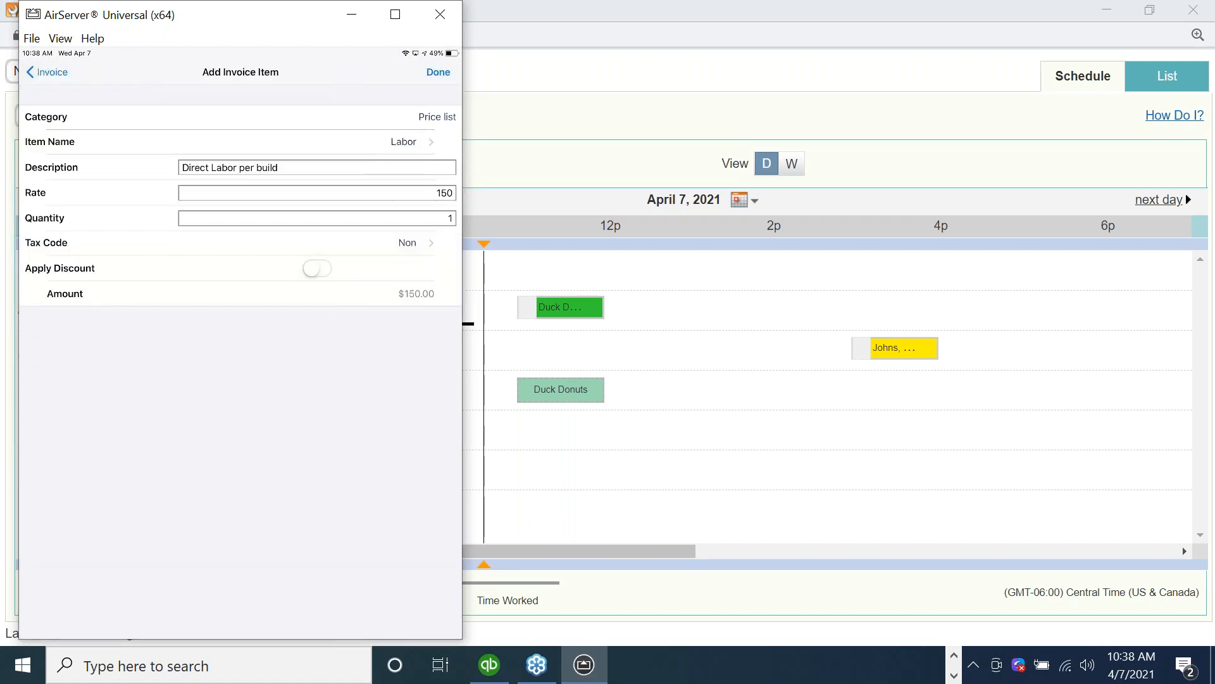
pyautogui.click(437, 73)
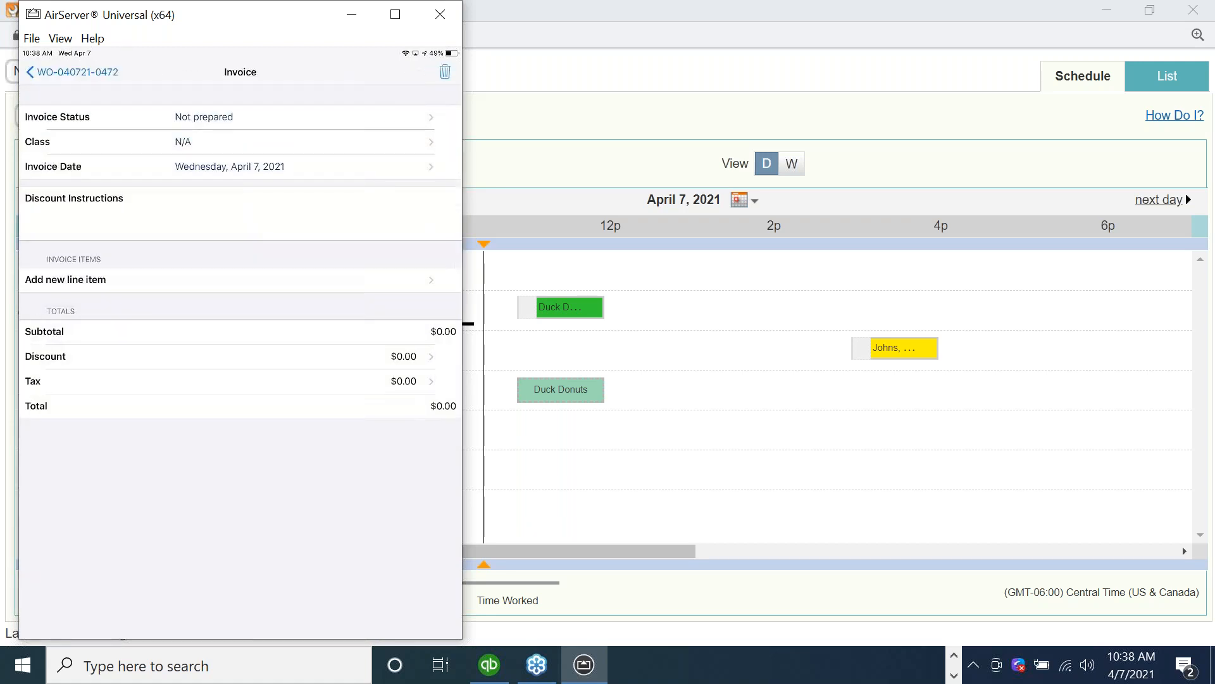
# Start another invoice line item by searching the full price list for "parts" and choosing the Parts item.
pyautogui.click(65, 309)
pyautogui.click(33, 99)
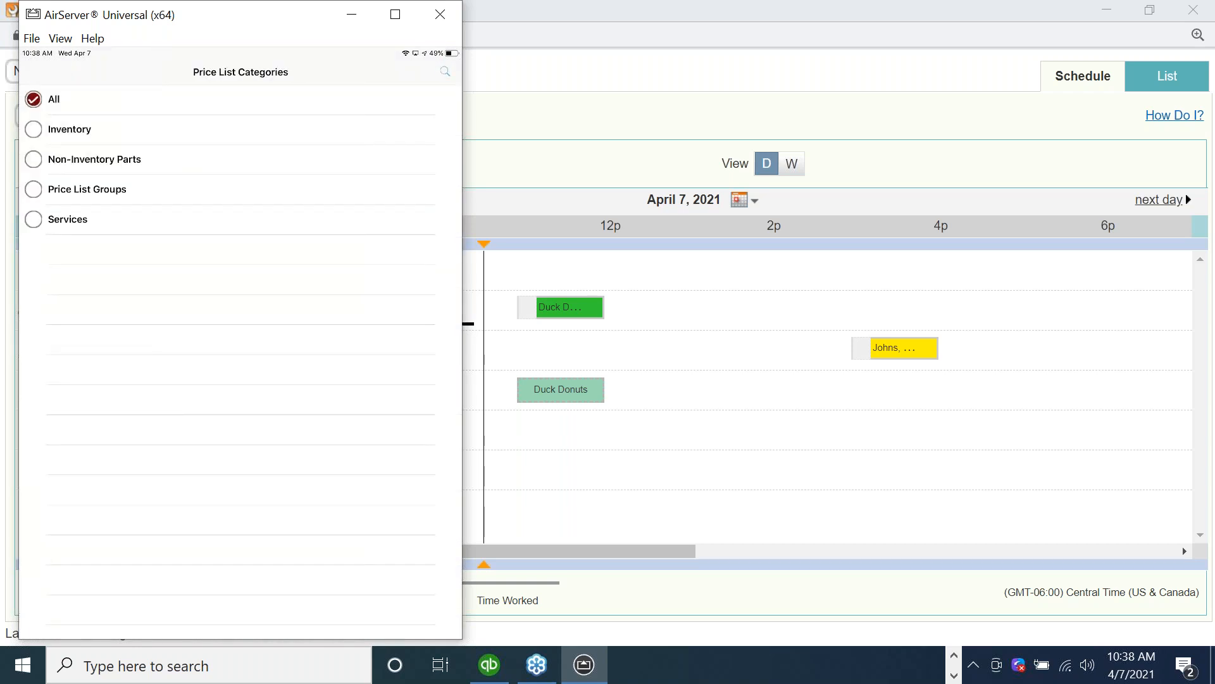
pyautogui.click(221, 97)
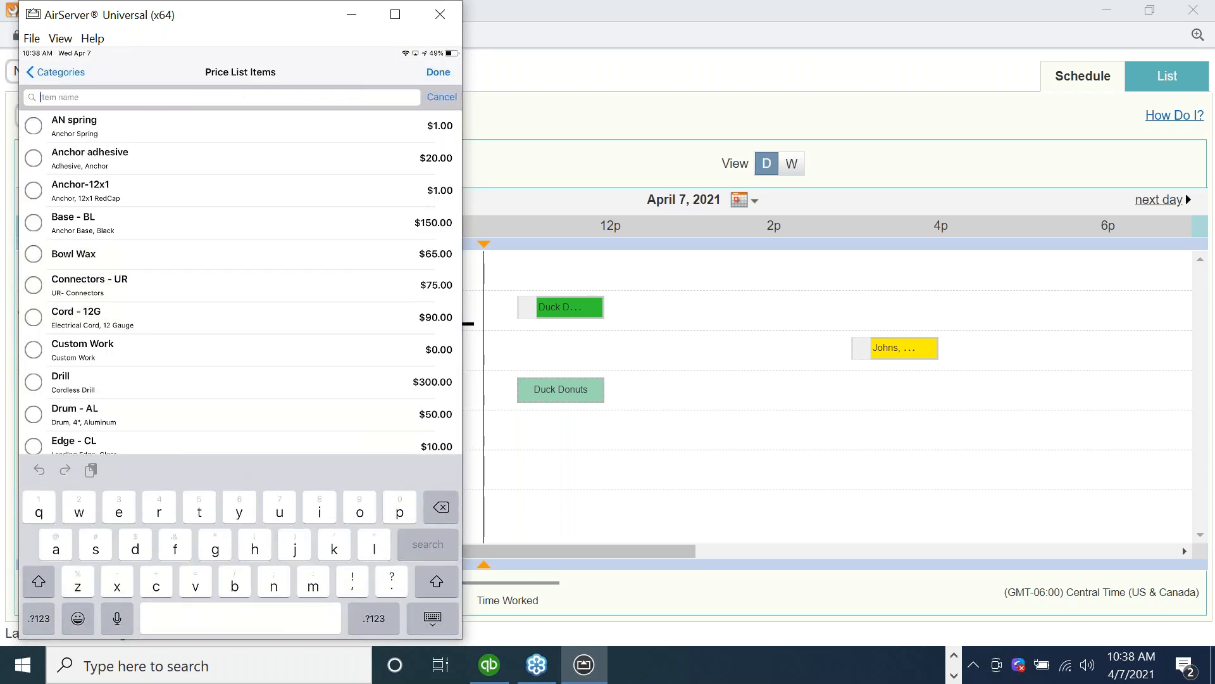
pyautogui.write('parts')
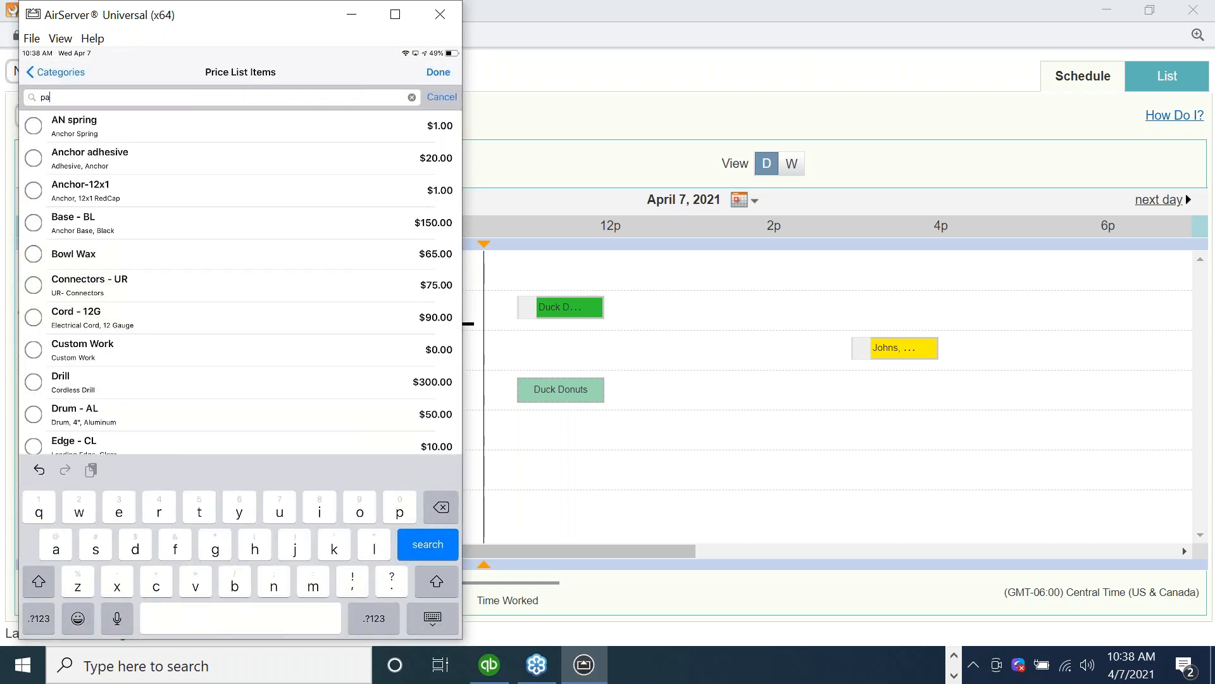
pyautogui.press('Return')
pyautogui.click(34, 126)
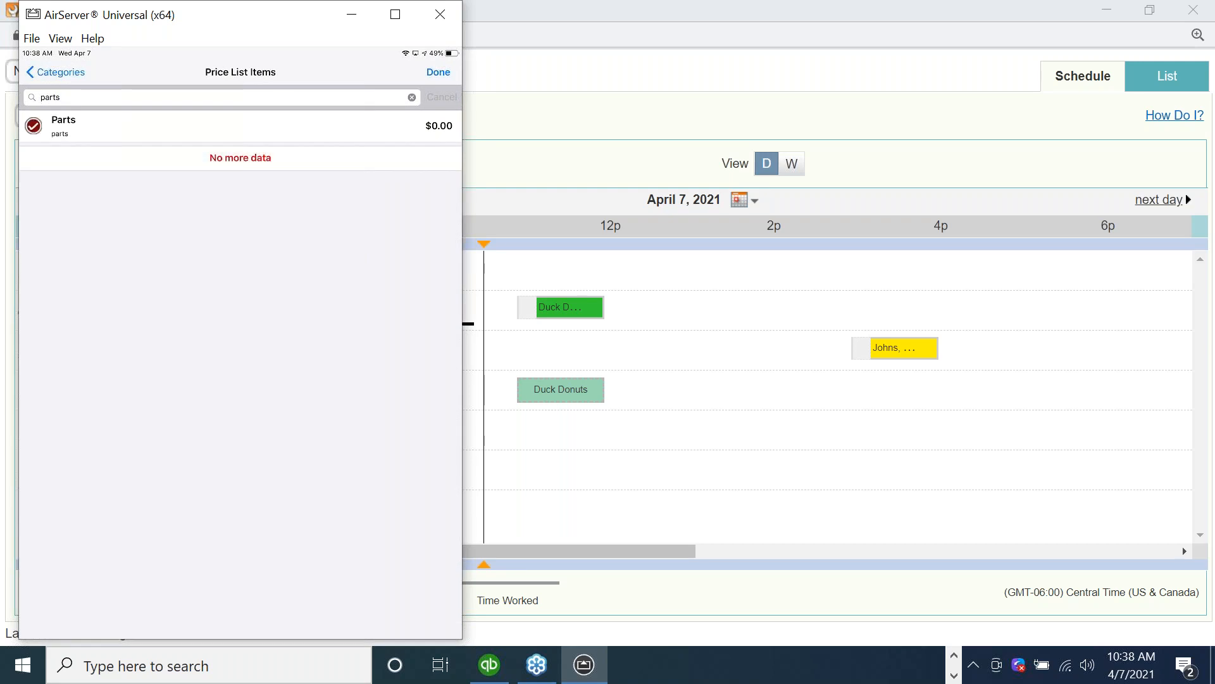
pyautogui.click(438, 72)
# Change the Parts line's description to Coil, set its rate to 30, and save the line item.
pyautogui.click(316, 168)
pyautogui.press('BackSpace')
pyautogui.press('BackSpace')
pyautogui.press('BackSpace')
pyautogui.press('BackSpace')
pyautogui.press('BackSpace')
pyautogui.write('Coil')
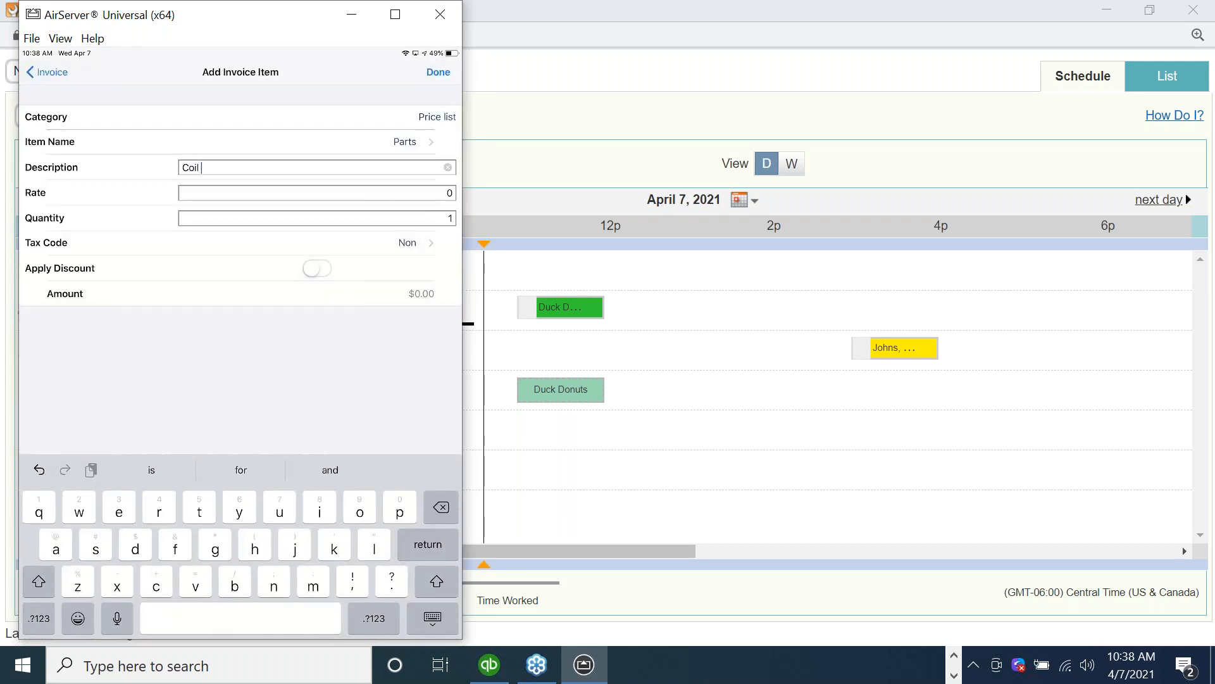
pyautogui.click(317, 193)
pyautogui.write('30')
pyautogui.click(437, 72)
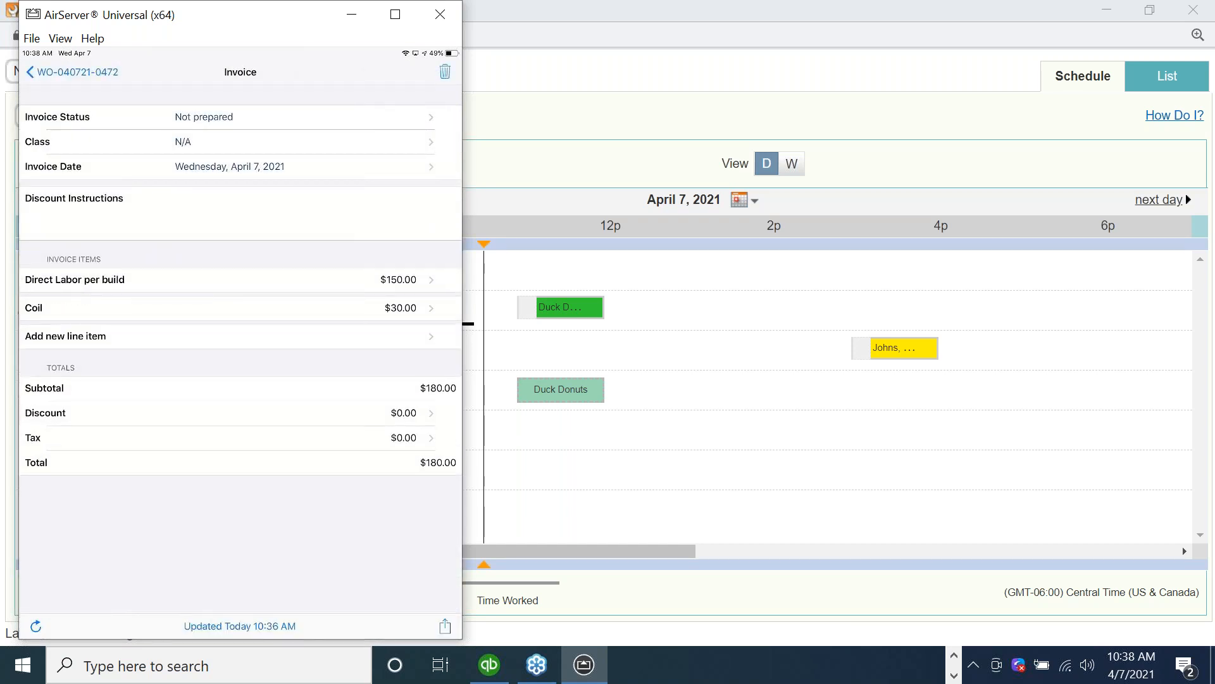
# Open the signing option for the Duck Donuts invoice.
pyautogui.click(445, 627)
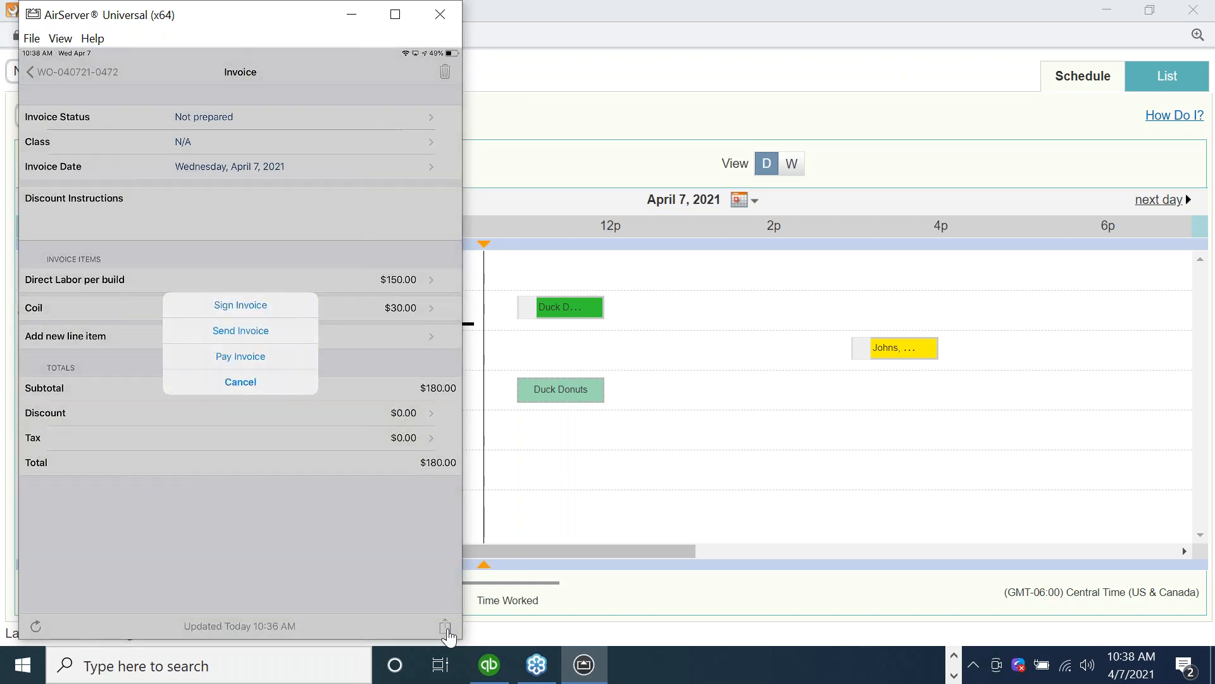
pyautogui.click(241, 304)
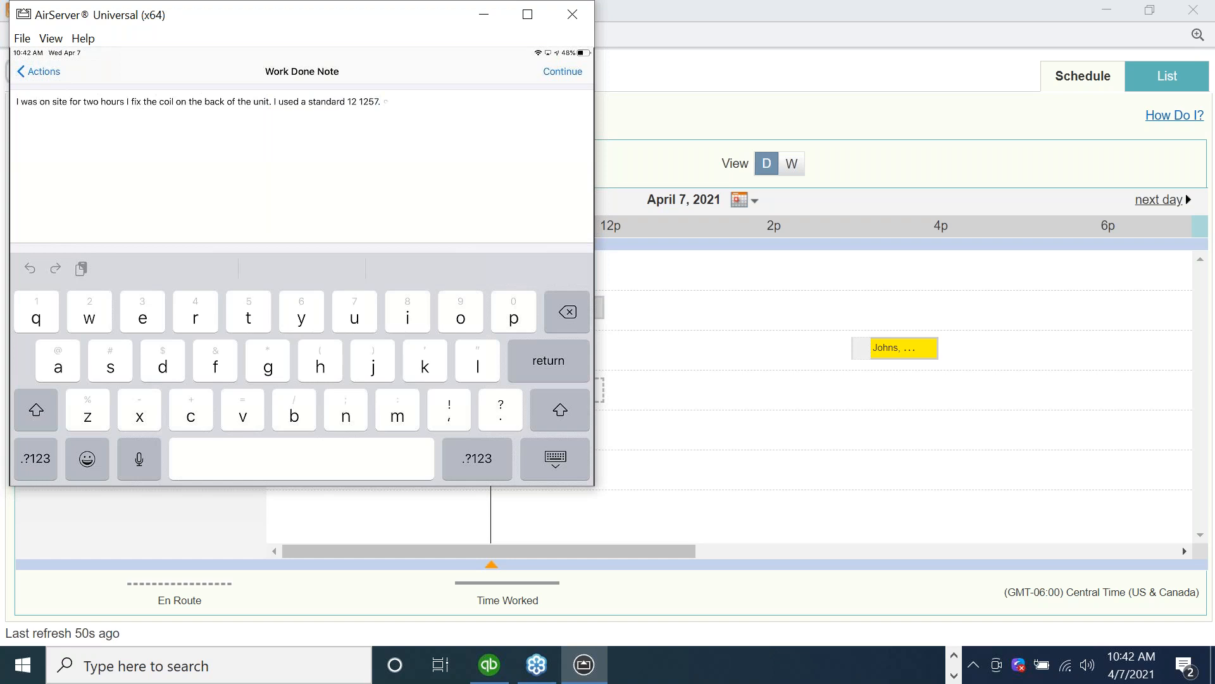
# Correct "Are used" to "I used" in the dictated work done note and continue completing the work order.
pyautogui.click(280, 102)
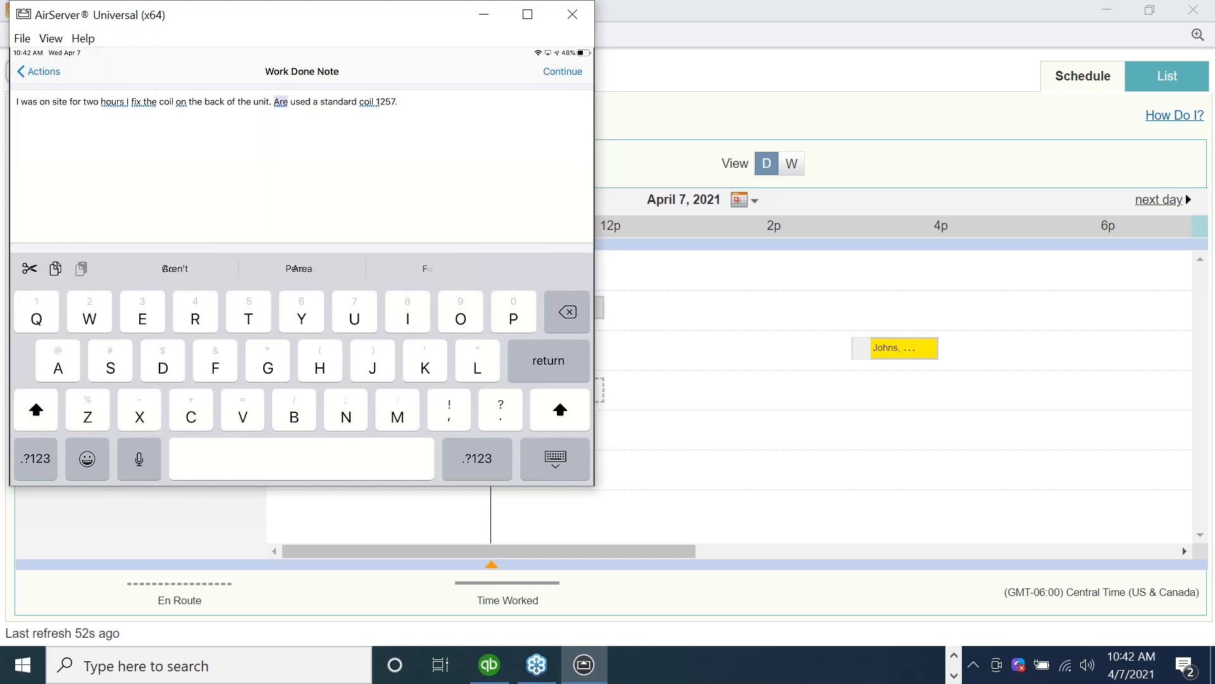
pyautogui.click(280, 75)
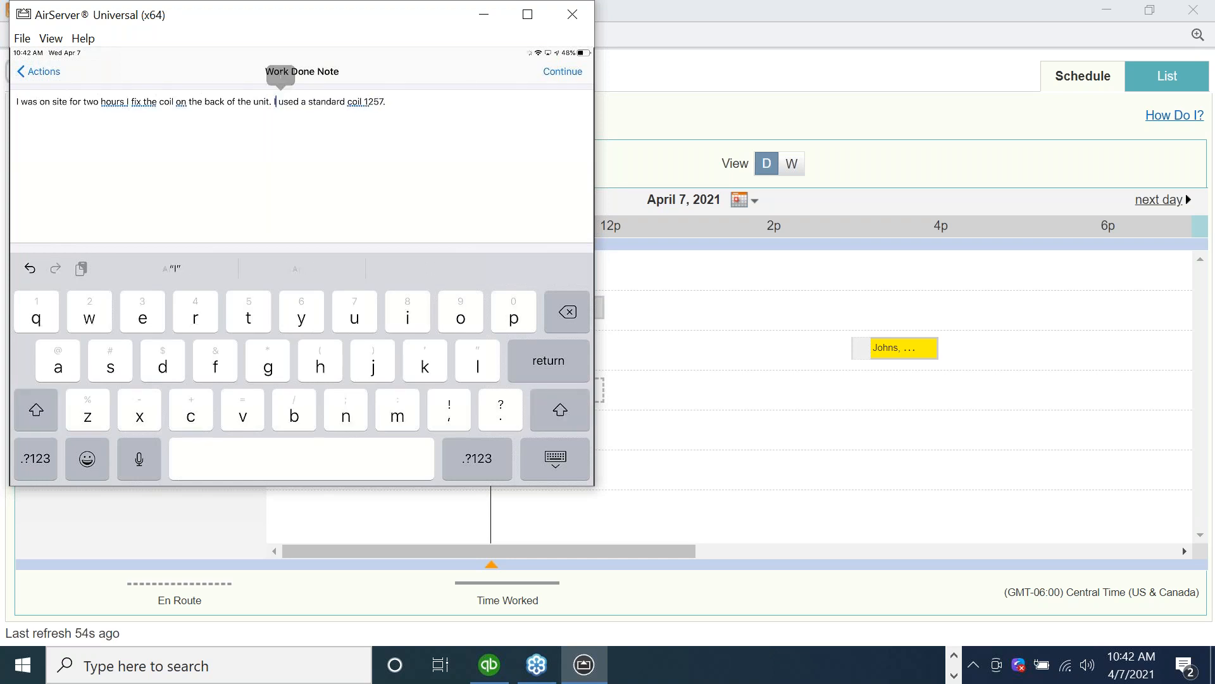
pyautogui.click(385, 102)
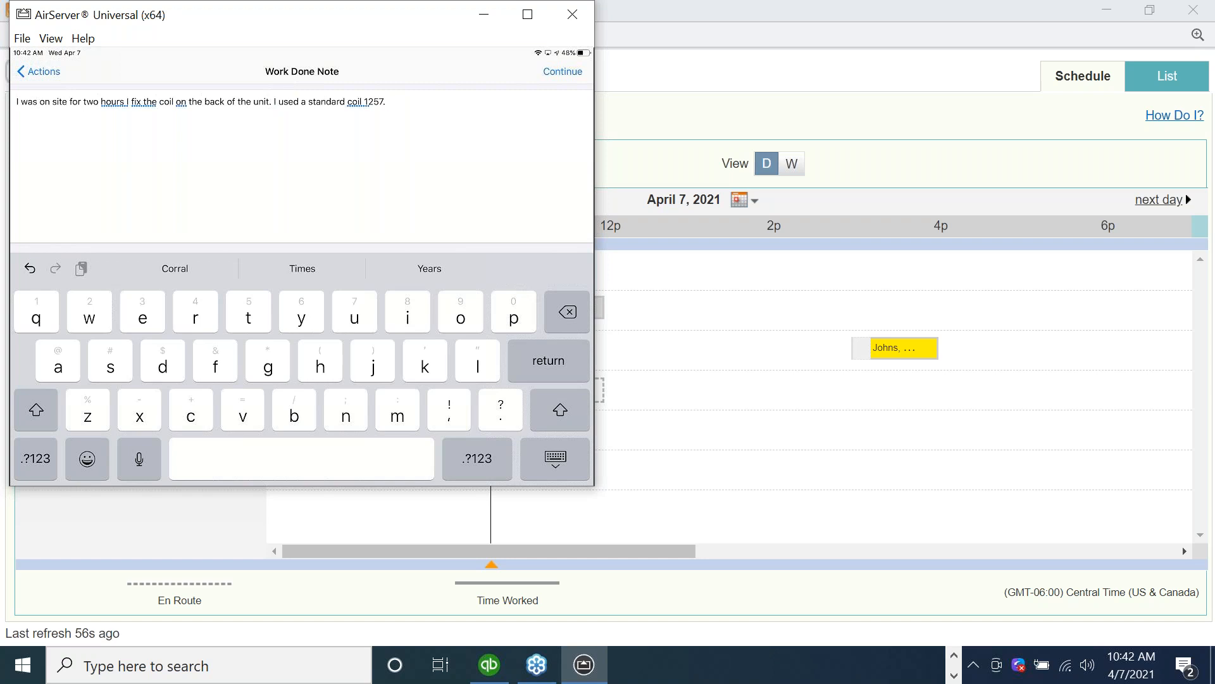
pyautogui.click(563, 72)
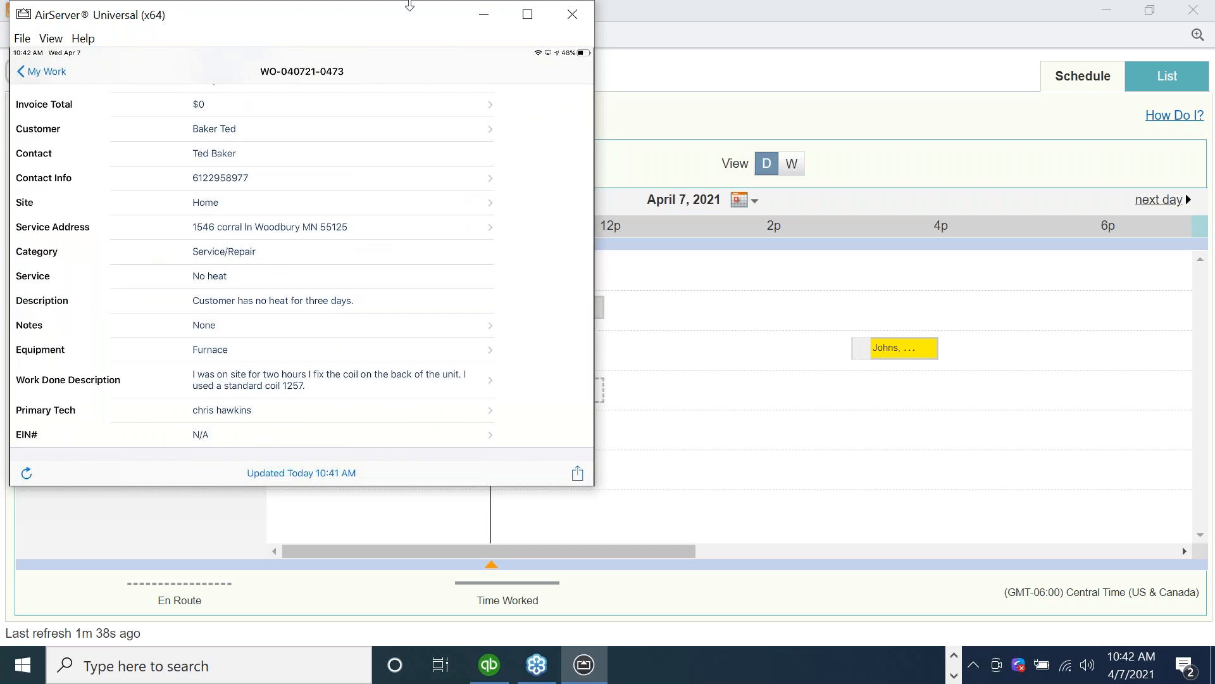
# Switch from AirServer to the Dispatch Board in Chrome, refresh it, and check the Duck Donuts appointment and the one above it.
pyautogui.click(485, 14)
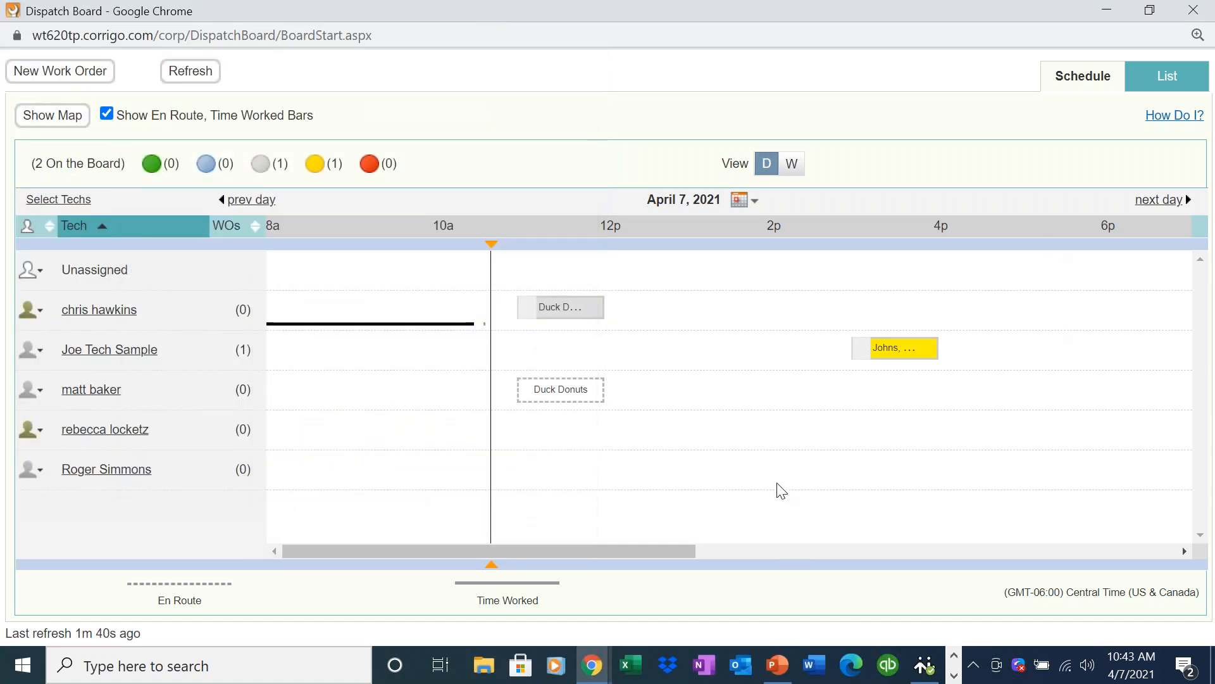
pyautogui.doubleClick(1061, 14)
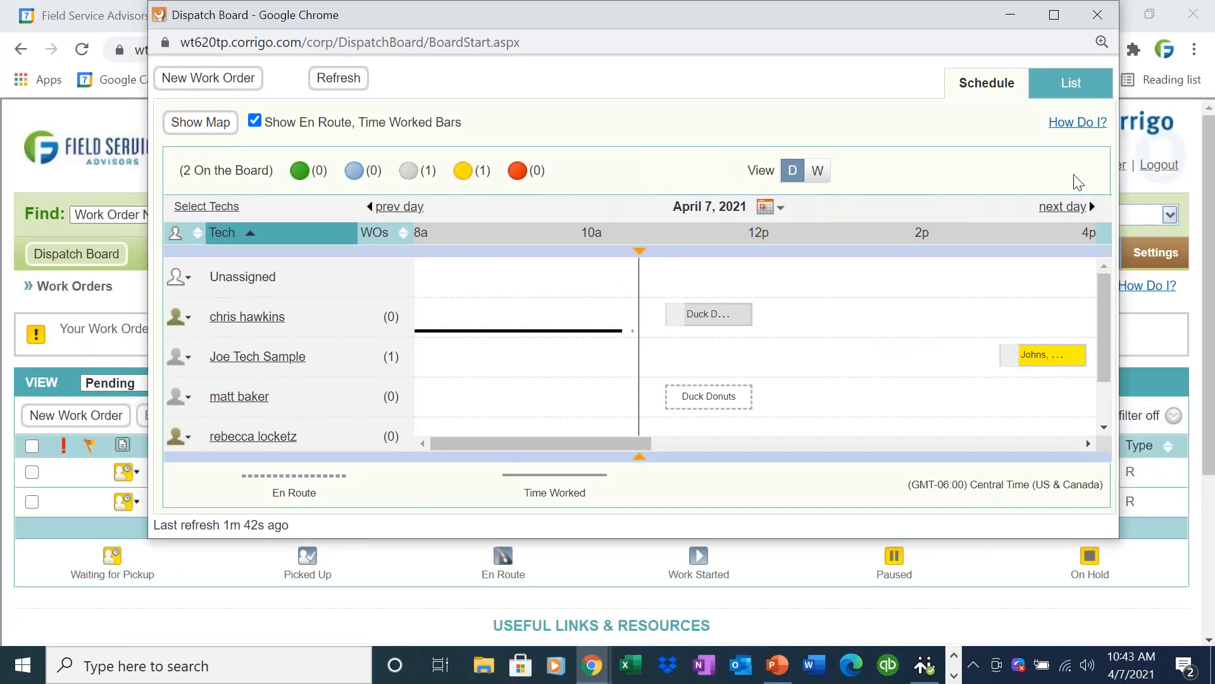
pyautogui.click(337, 78)
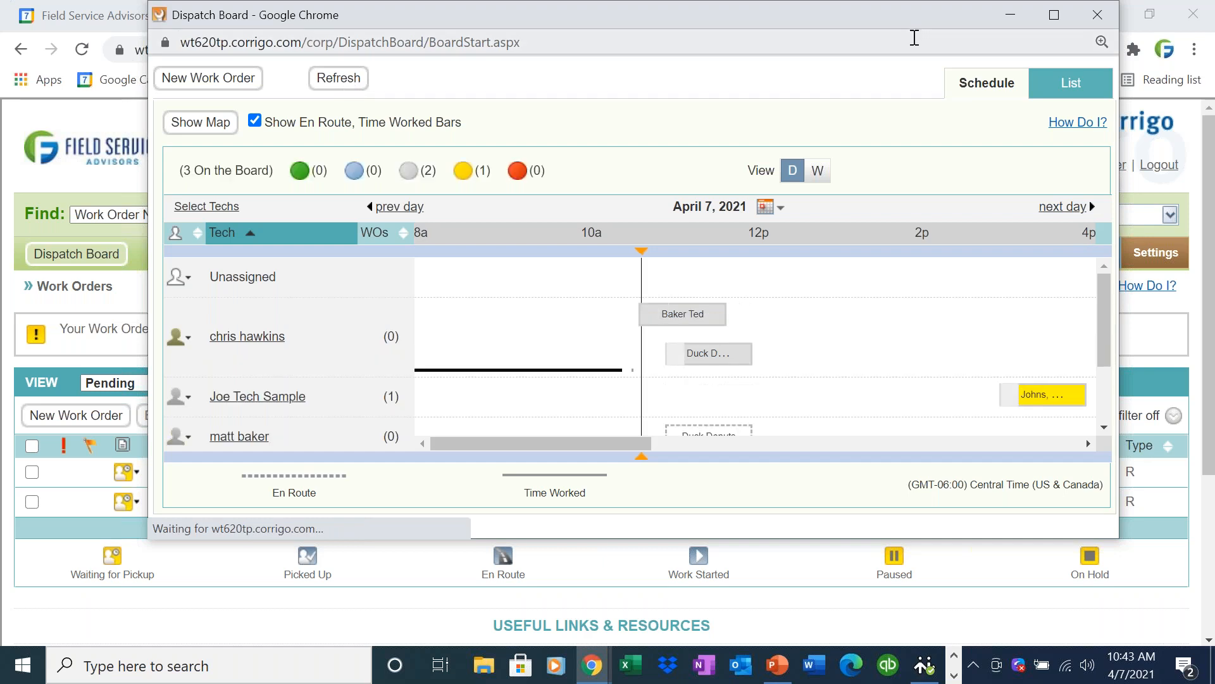
pyautogui.click(1054, 15)
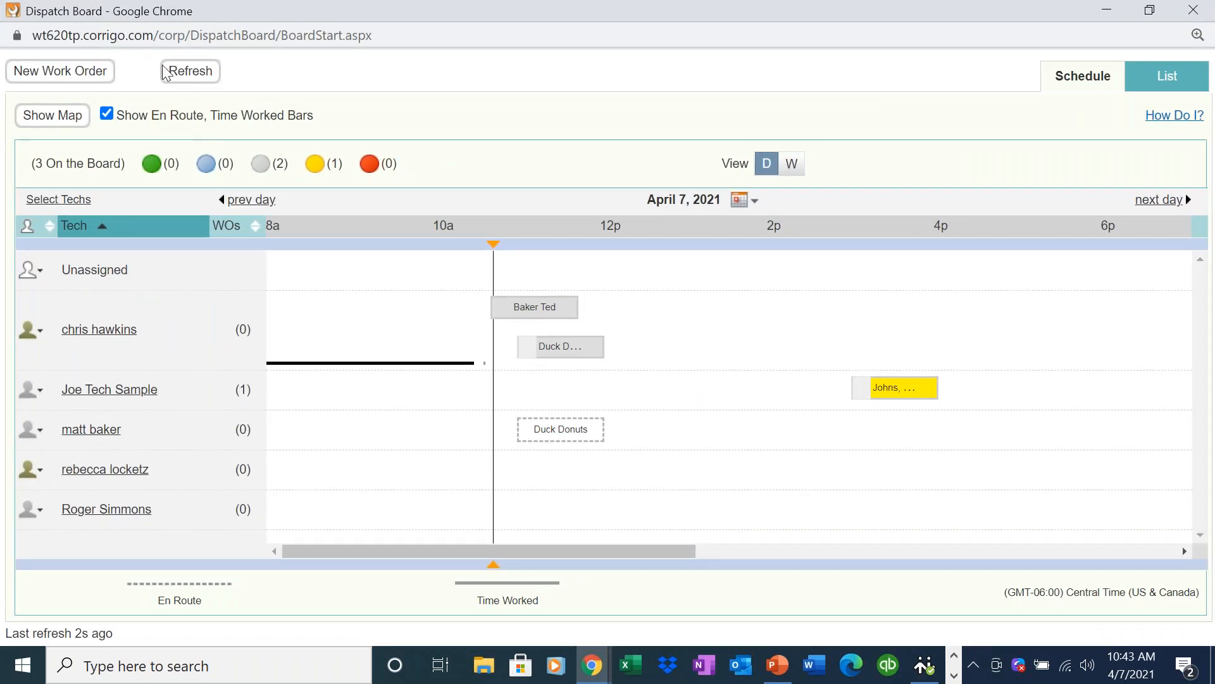
pyautogui.moveTo(552, 347)
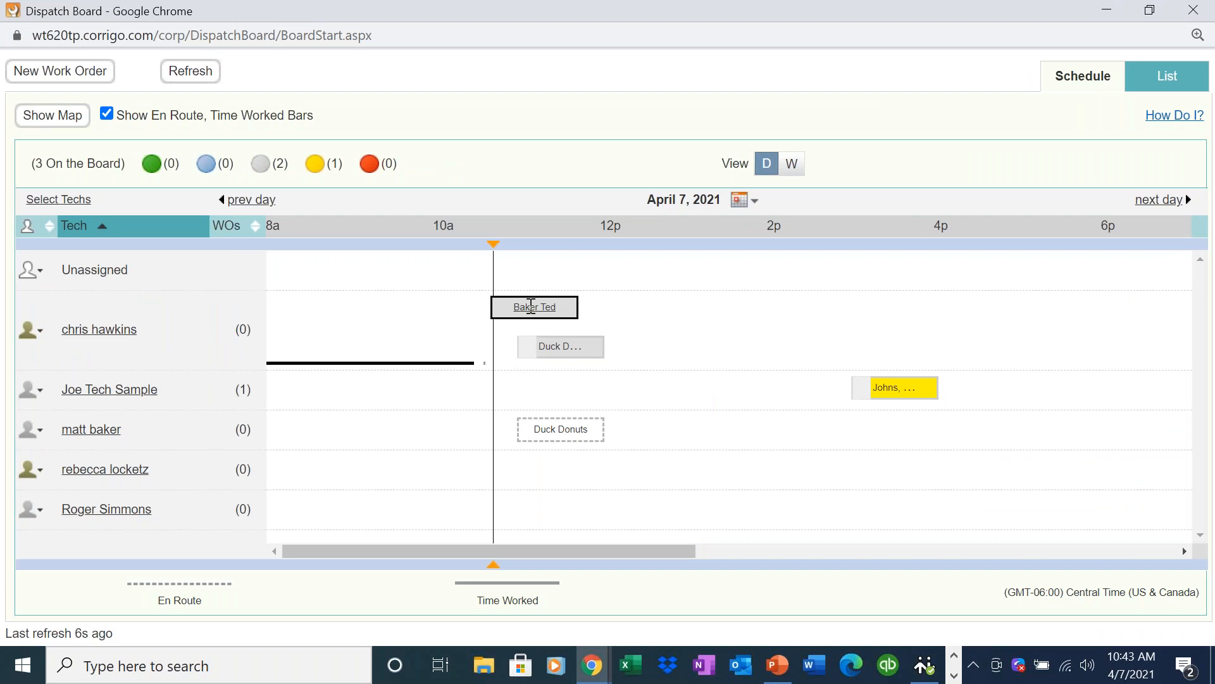
pyautogui.moveTo(530, 306)
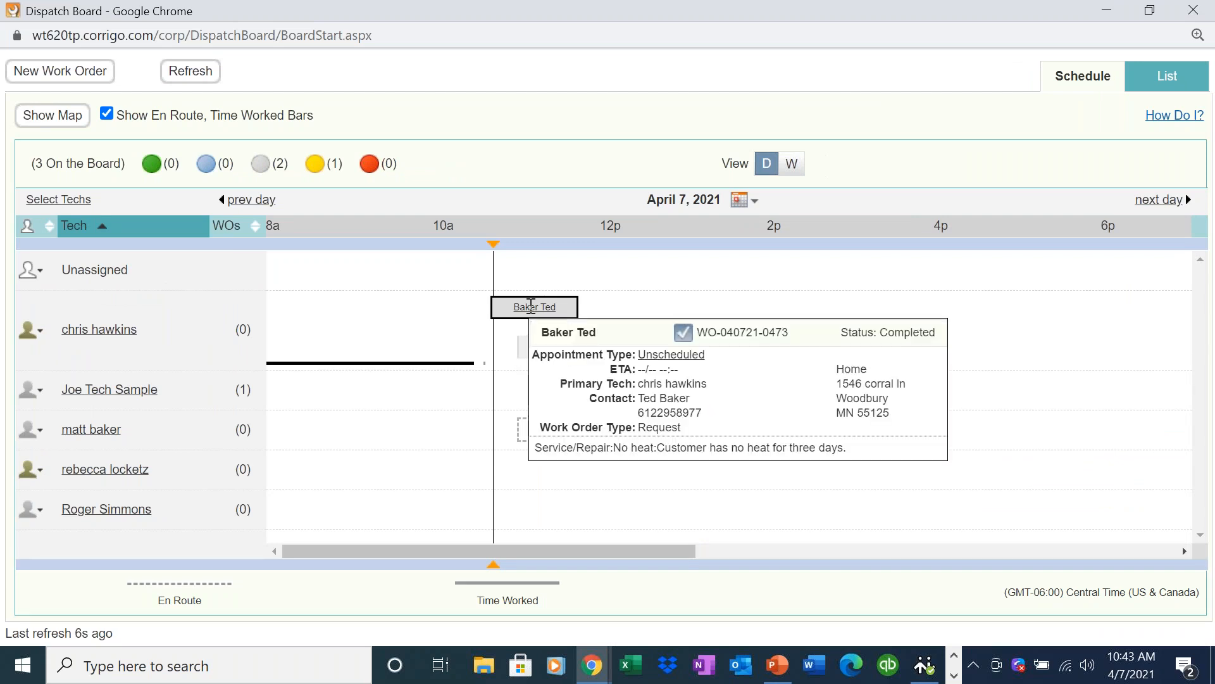
# Return to the main Service Manager window, list the Completed work orders, and open the Reports page.
pyautogui.click(1102, 33)
pyautogui.click(1108, 11)
pyautogui.click(137, 382)
pyautogui.click(140, 479)
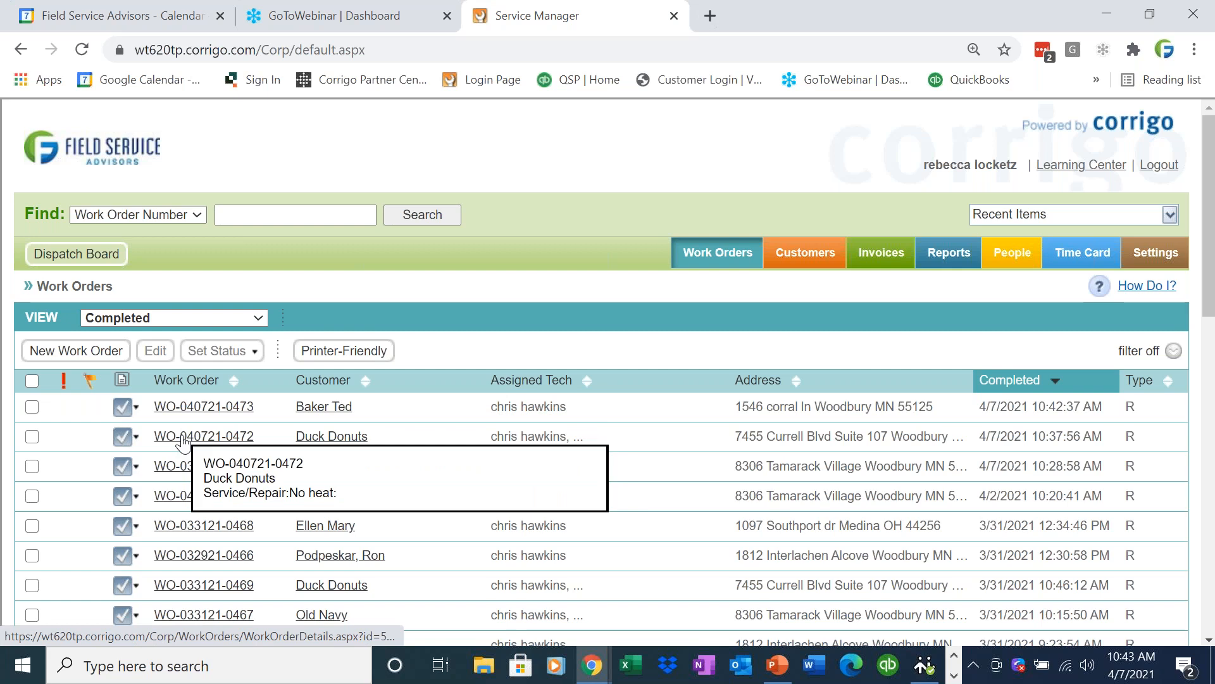
pyautogui.click(936, 265)
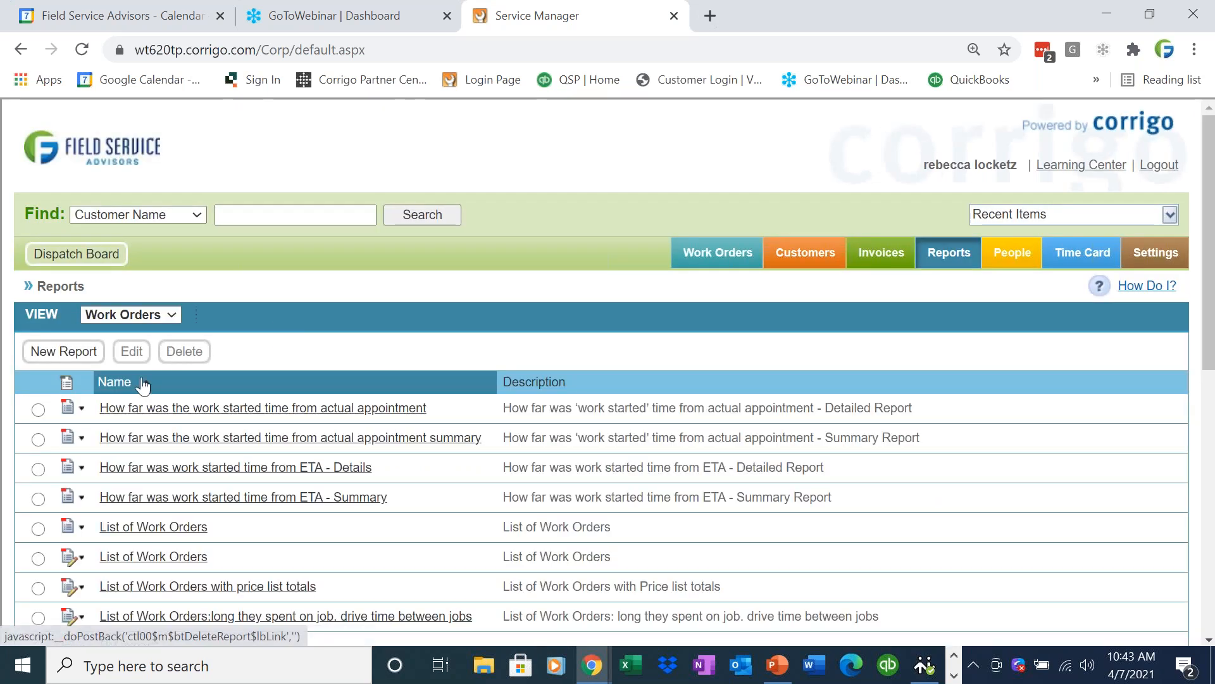
# Generate the Invoice List report from the Management reports with the Invoice Last Action Date filtered to Today.
pyautogui.click(157, 312)
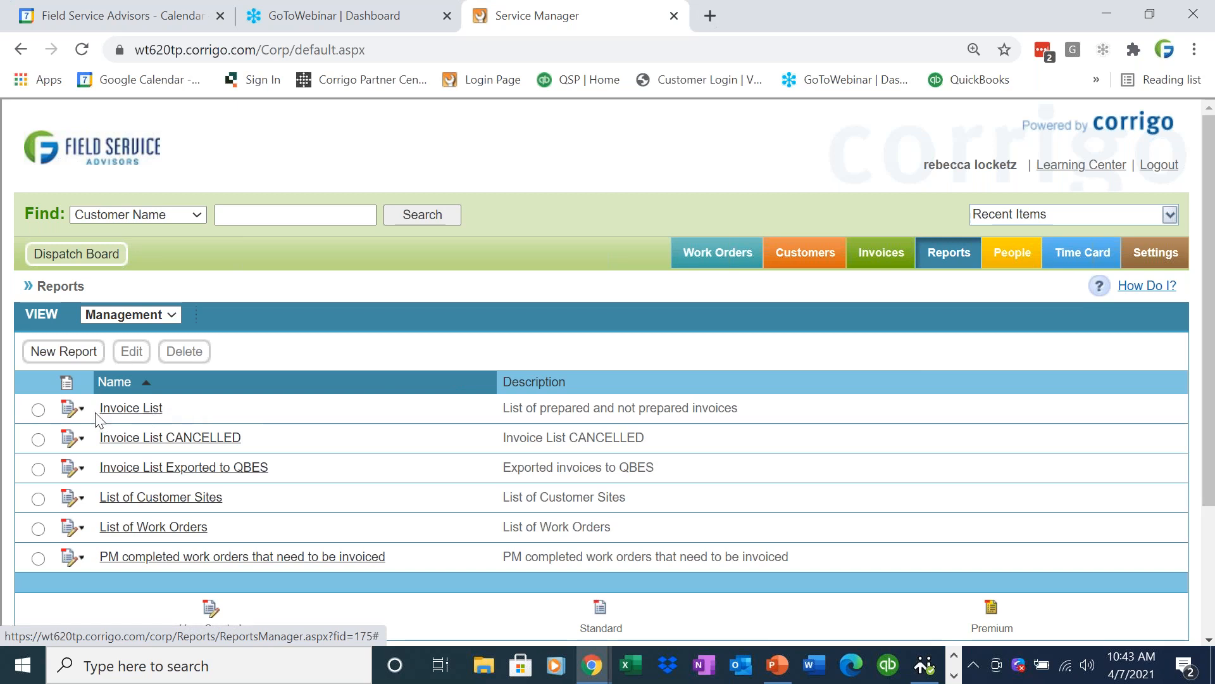
pyautogui.click(133, 408)
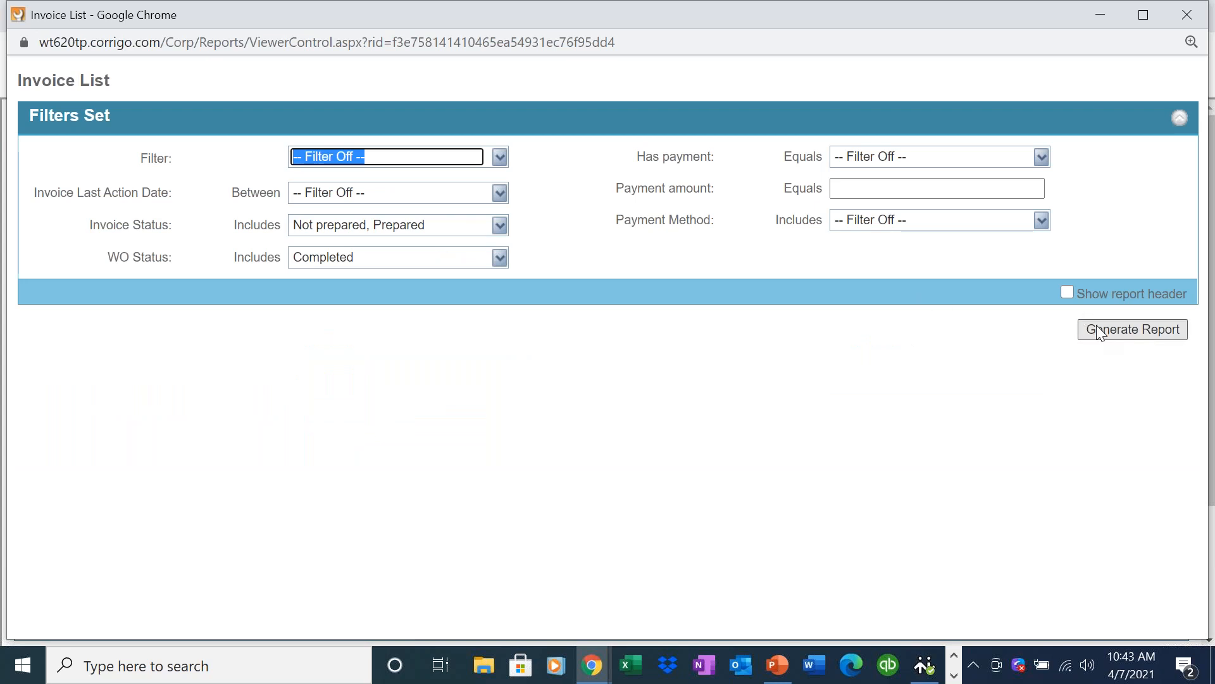
pyautogui.click(453, 195)
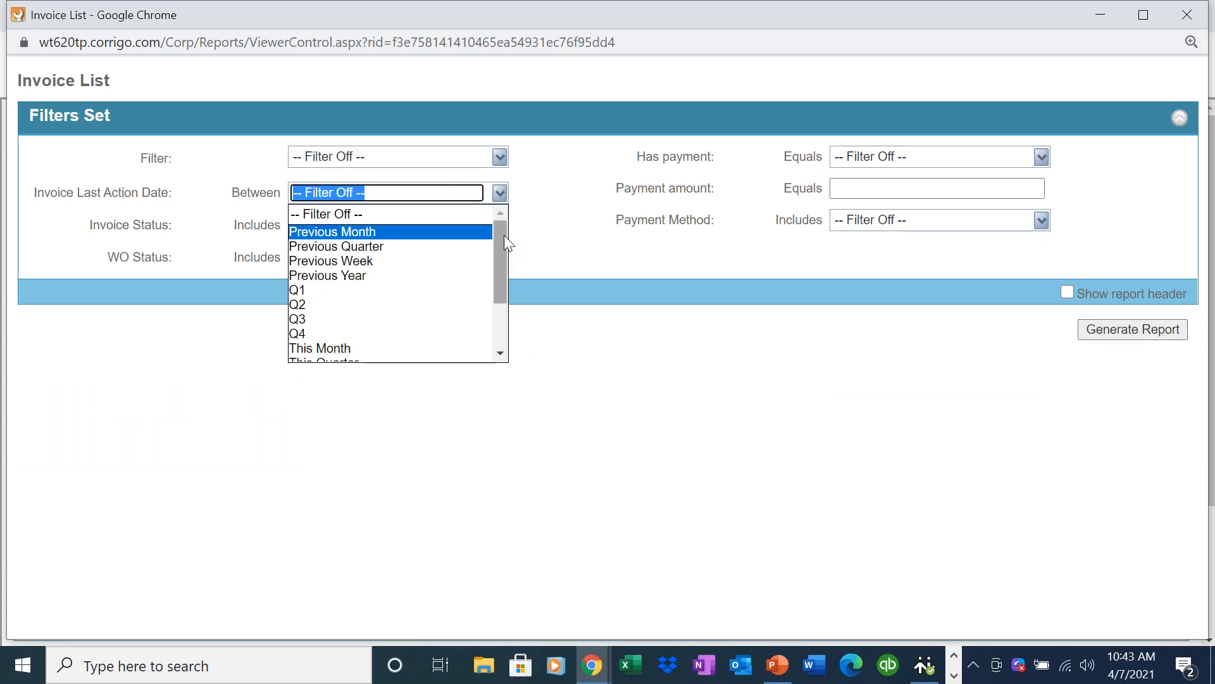
pyautogui.moveTo(504, 234); pyautogui.dragTo(504, 299)
pyautogui.click(436, 325)
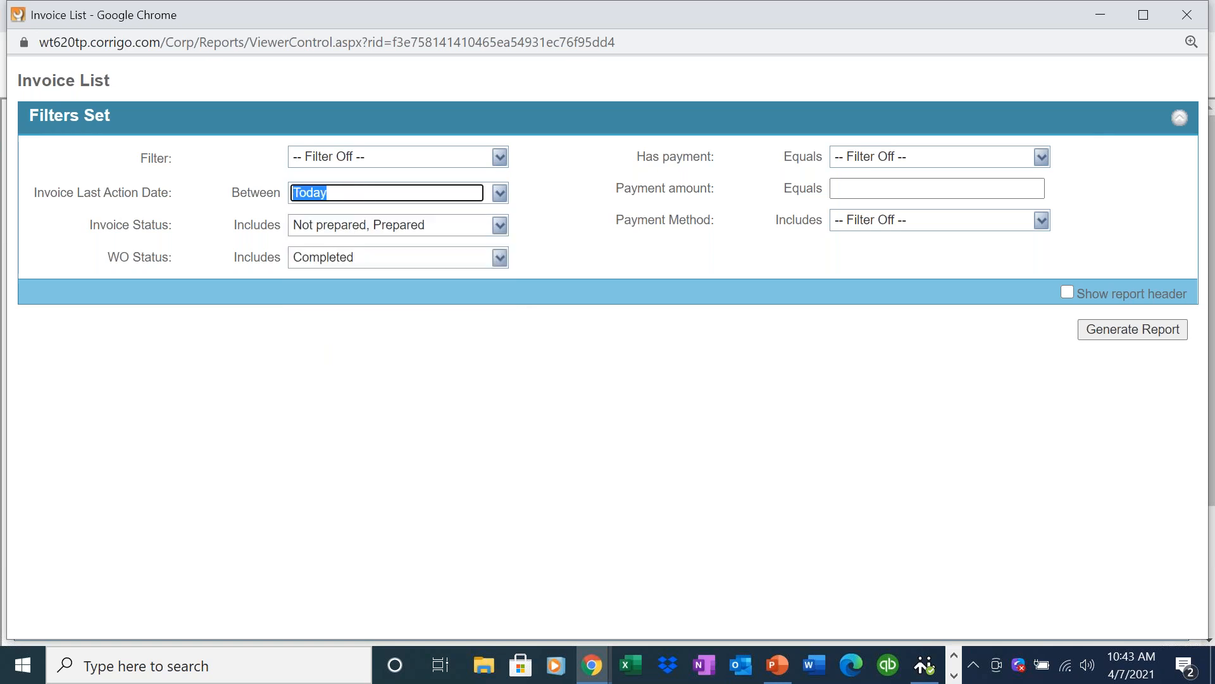
pyautogui.click(1112, 333)
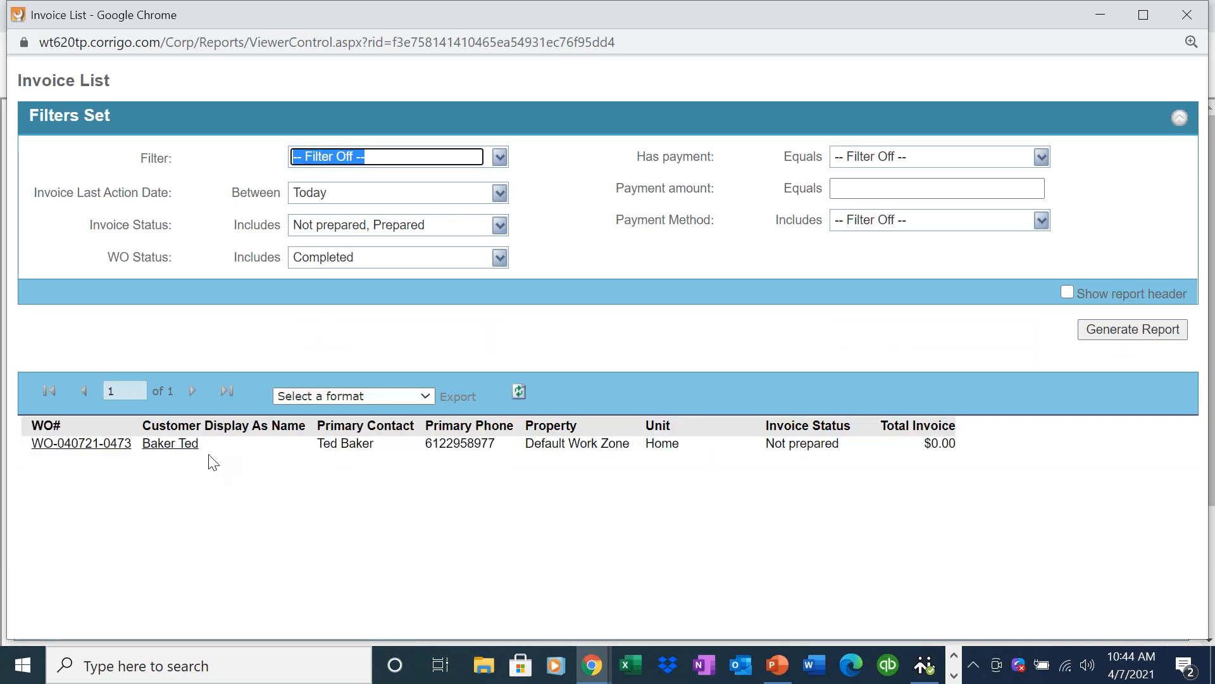
# Open the invoice for the work order listed in the report and read its work done description.
pyautogui.click(84, 449)
pyautogui.click(1101, 14)
pyautogui.moveTo(1210, 436); pyautogui.dragTo(1189, 572)
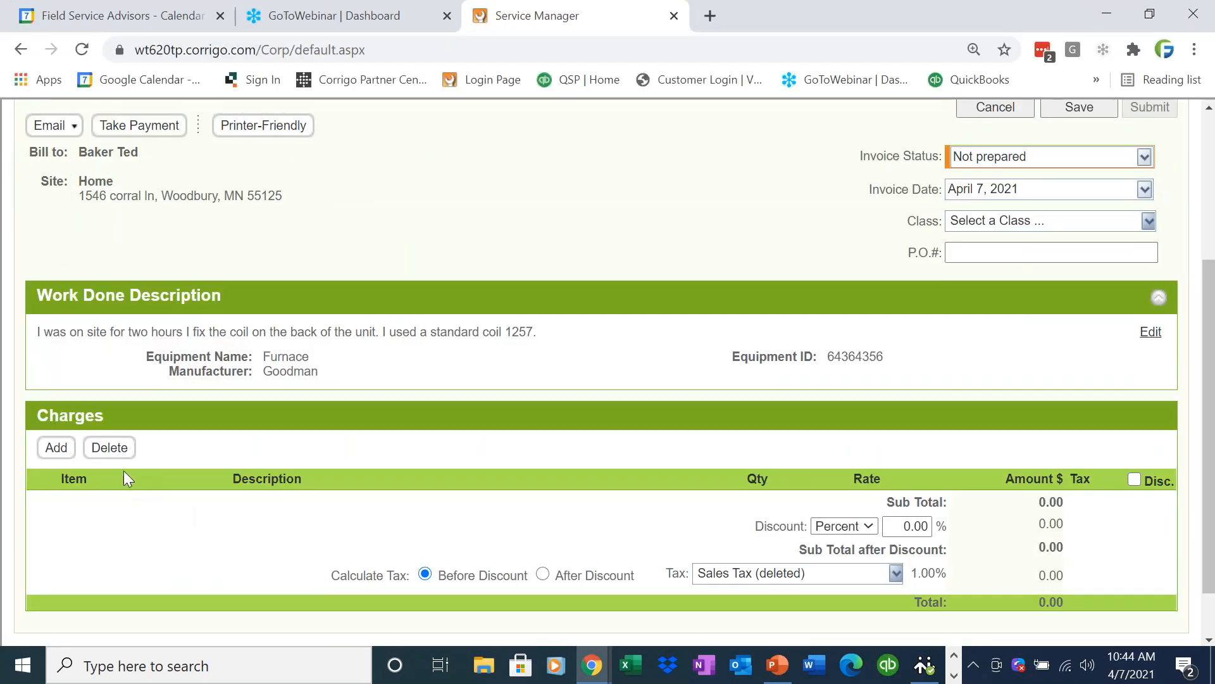
pyautogui.moveTo(557, 338); pyautogui.dragTo(62, 323)
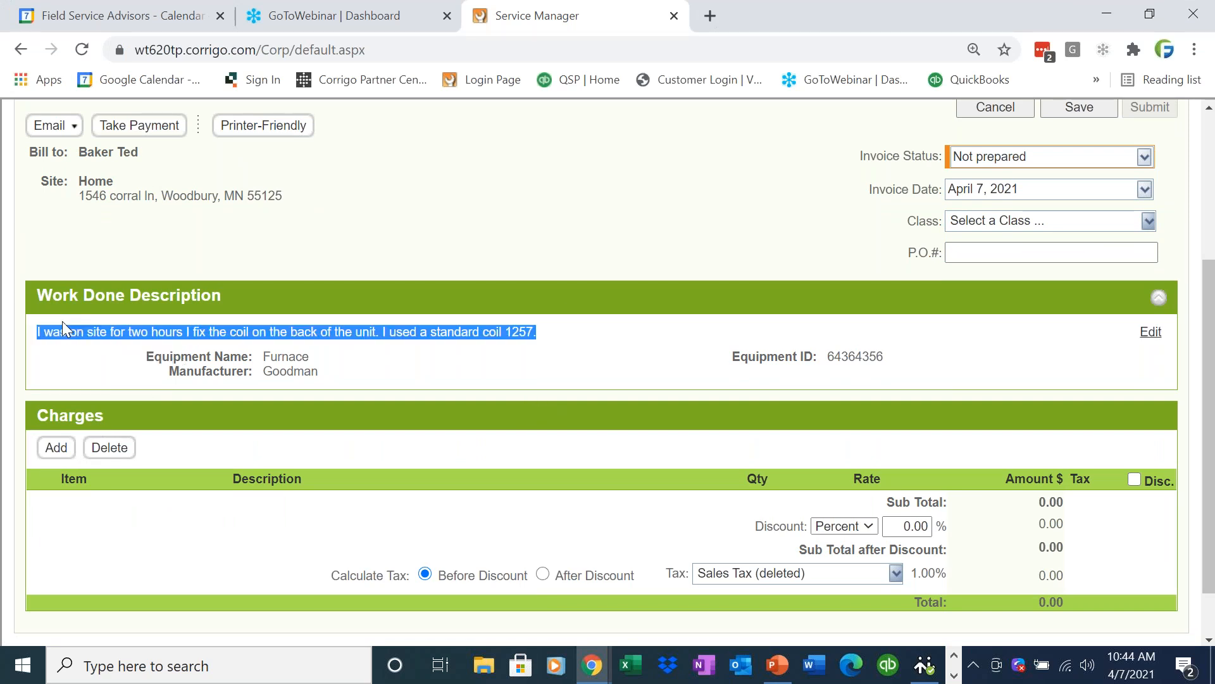
pyautogui.click(76, 367)
# Find the "labor" items and add the Labor service (Direct Labor per build) to the invoice charges with quantity 2.
pyautogui.click(57, 450)
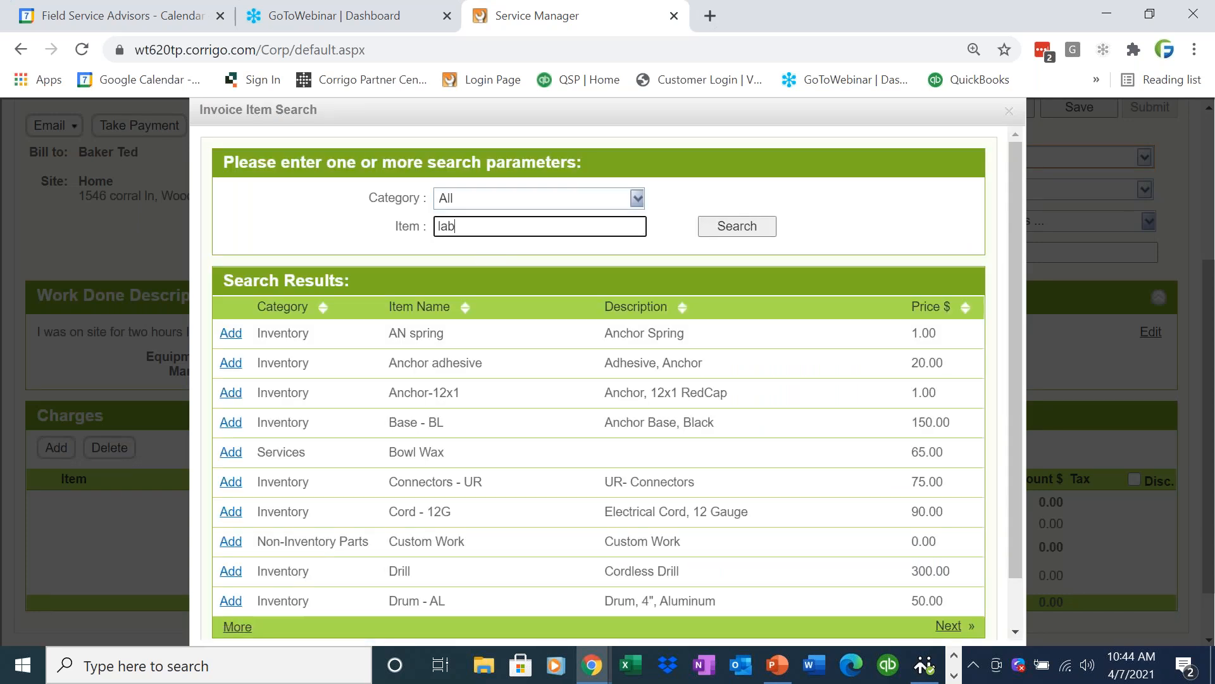
pyautogui.press('Return')
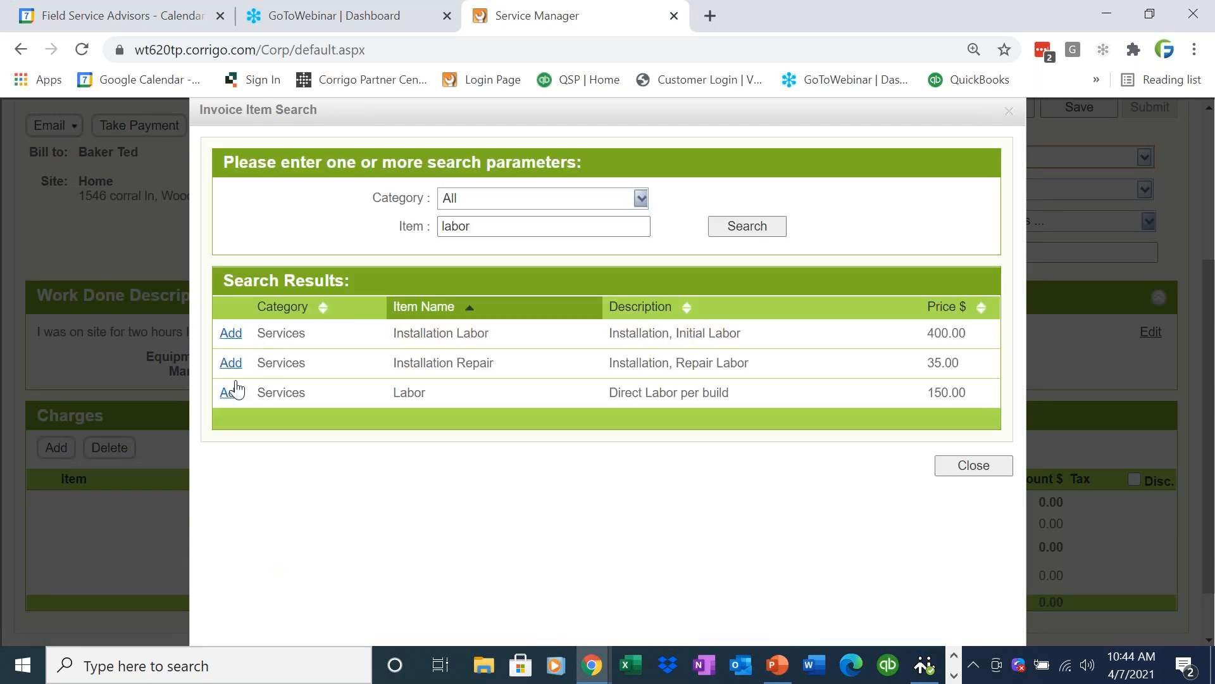
pyautogui.click(231, 394)
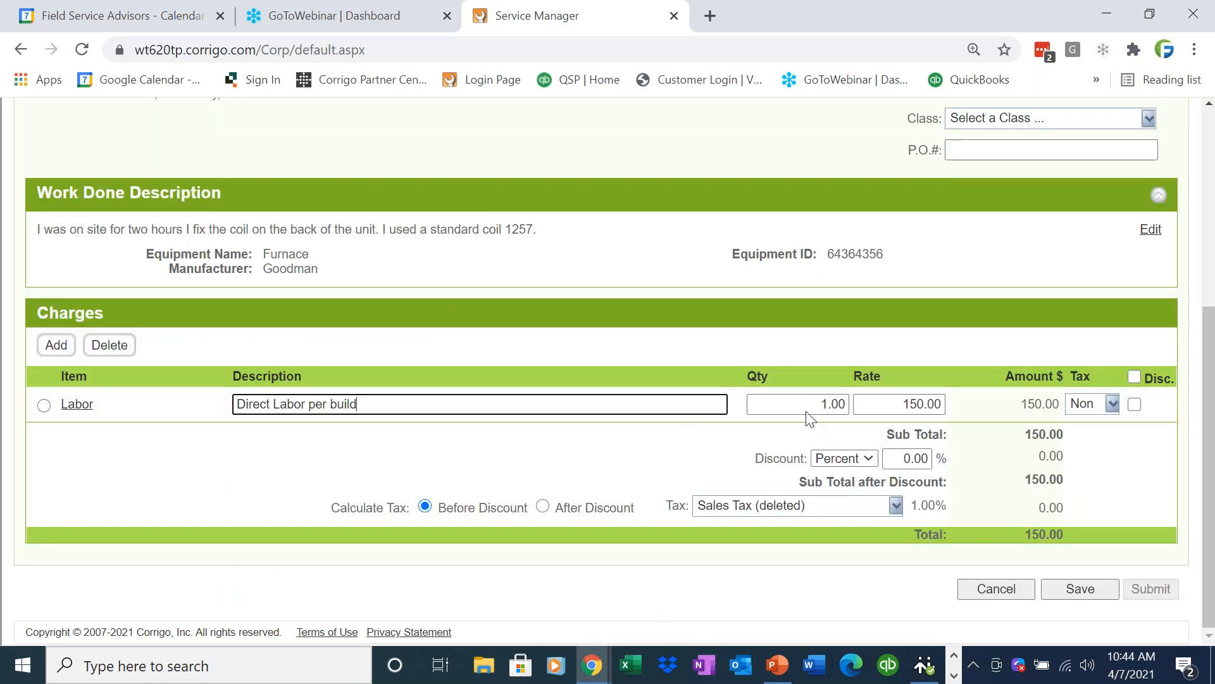
pyautogui.click(814, 410)
pyautogui.doubleClick(814, 410)
pyautogui.write('2')
pyautogui.click(538, 495)
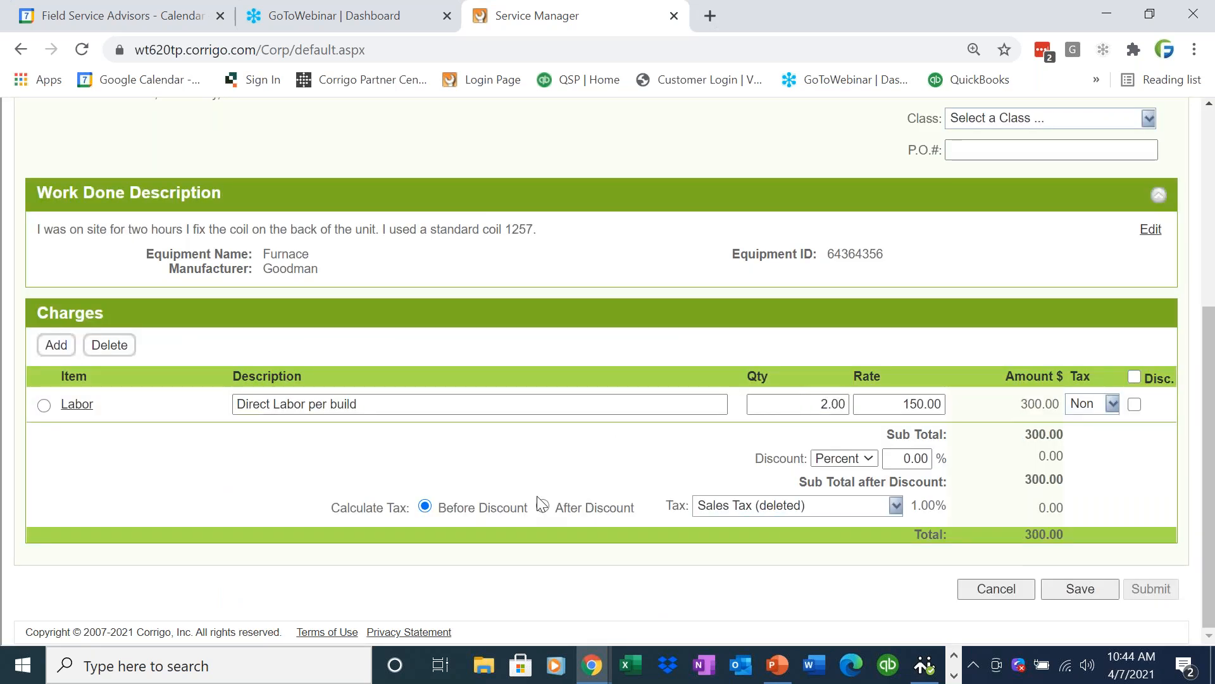
# Search the invoice items for "parts" and add the Parts item to the charges.
pyautogui.click(56, 345)
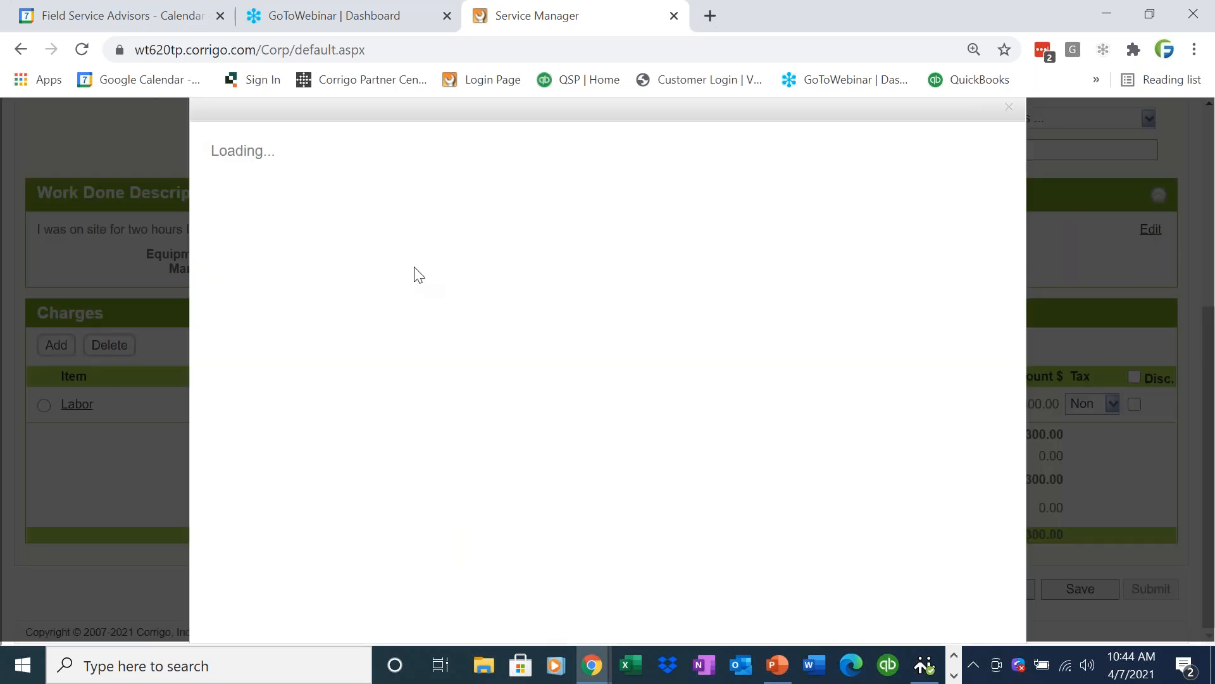
pyautogui.click(440, 221)
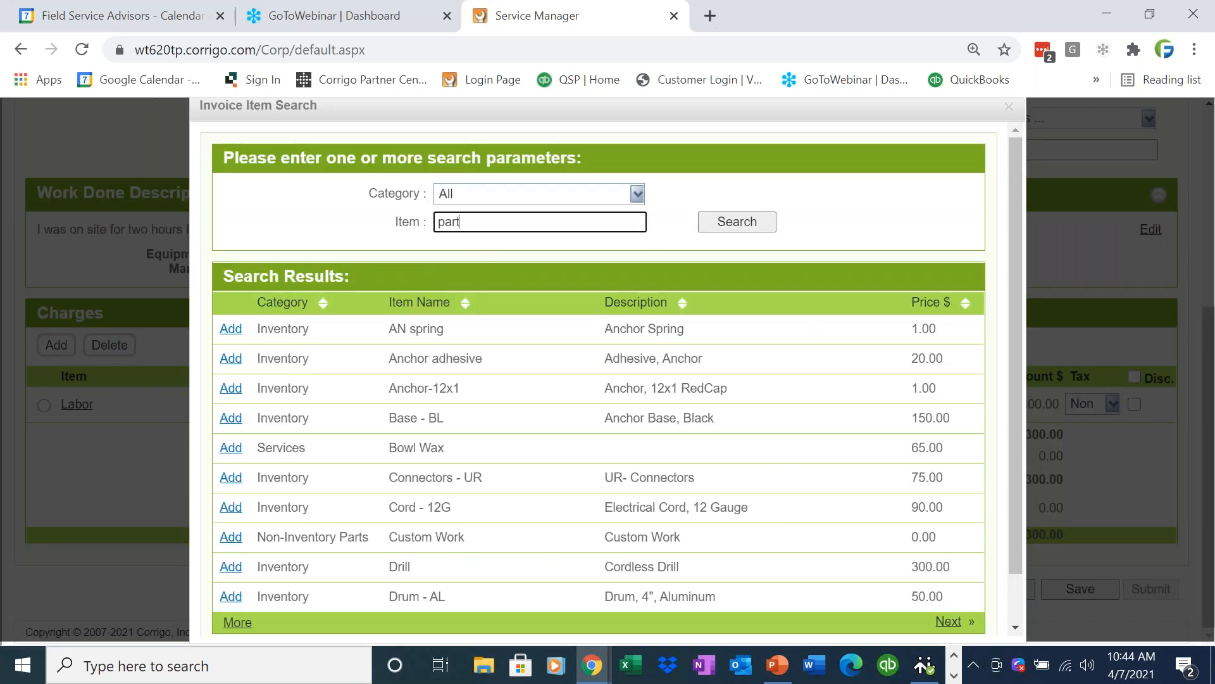
pyautogui.press('Return')
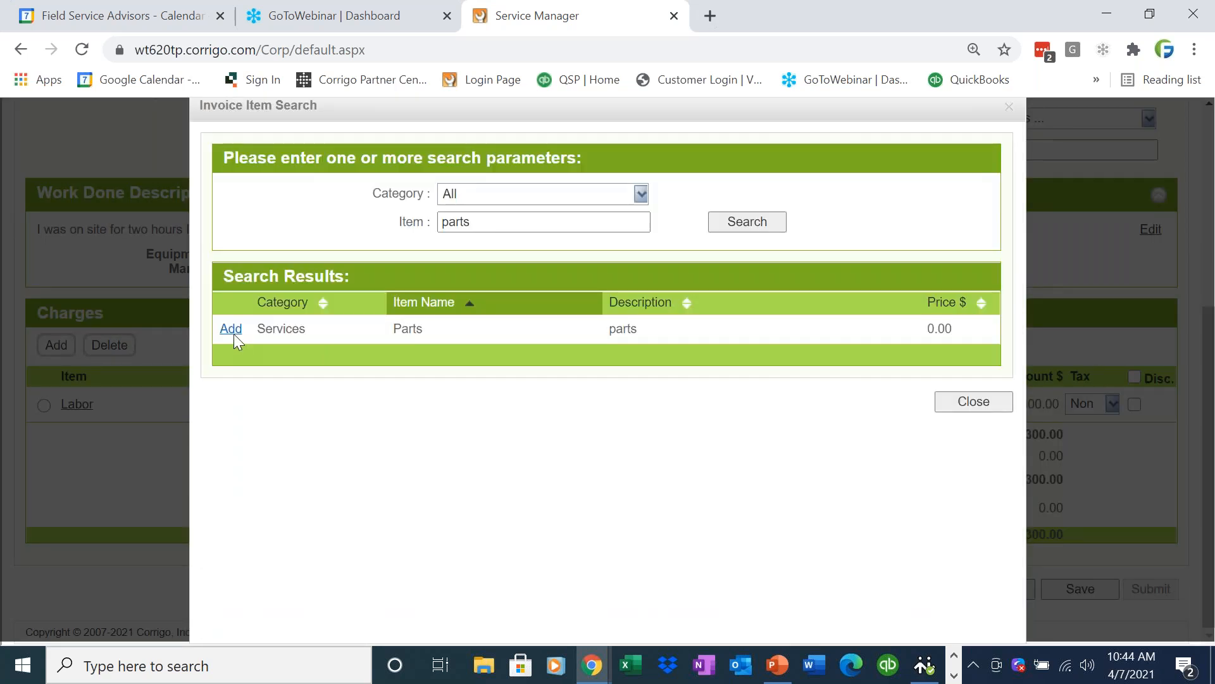
pyautogui.click(234, 334)
pyautogui.click(970, 401)
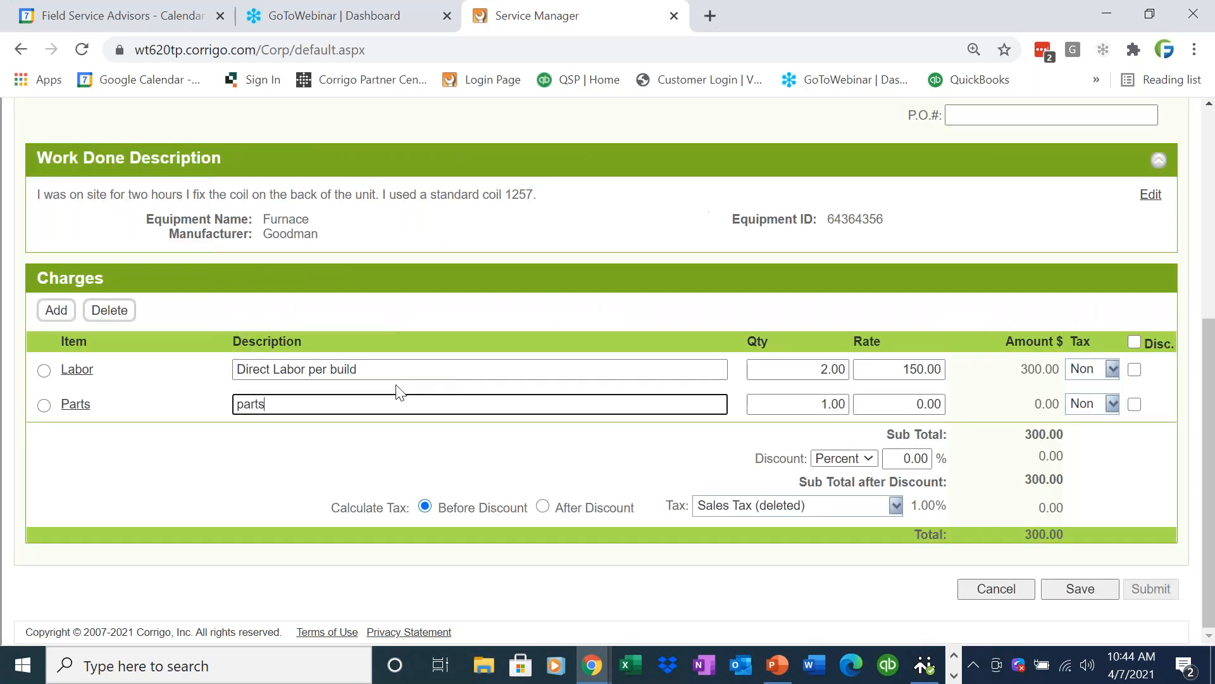
# Change the Parts charge's description to "Coil" and set its rate to 50.
pyautogui.moveTo(365, 403); pyautogui.dragTo(206, 398)
pyautogui.press('BackSpace')
pyautogui.write('Coil')
pyautogui.press('Tab')
pyautogui.press('Tab')
pyautogui.write('50')
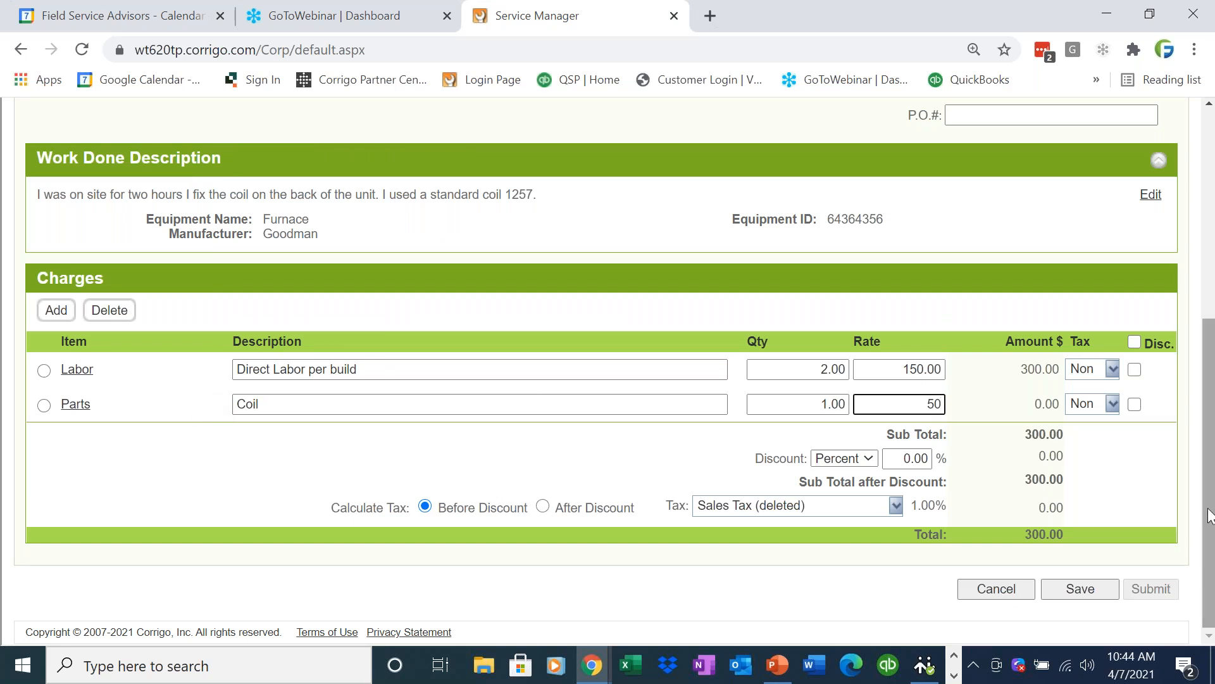
# Set the invoice status to Approved and save the invoice.
pyautogui.scroll(3, 1208, 516)
pyautogui.click(1144, 201)
pyautogui.click(1066, 253)
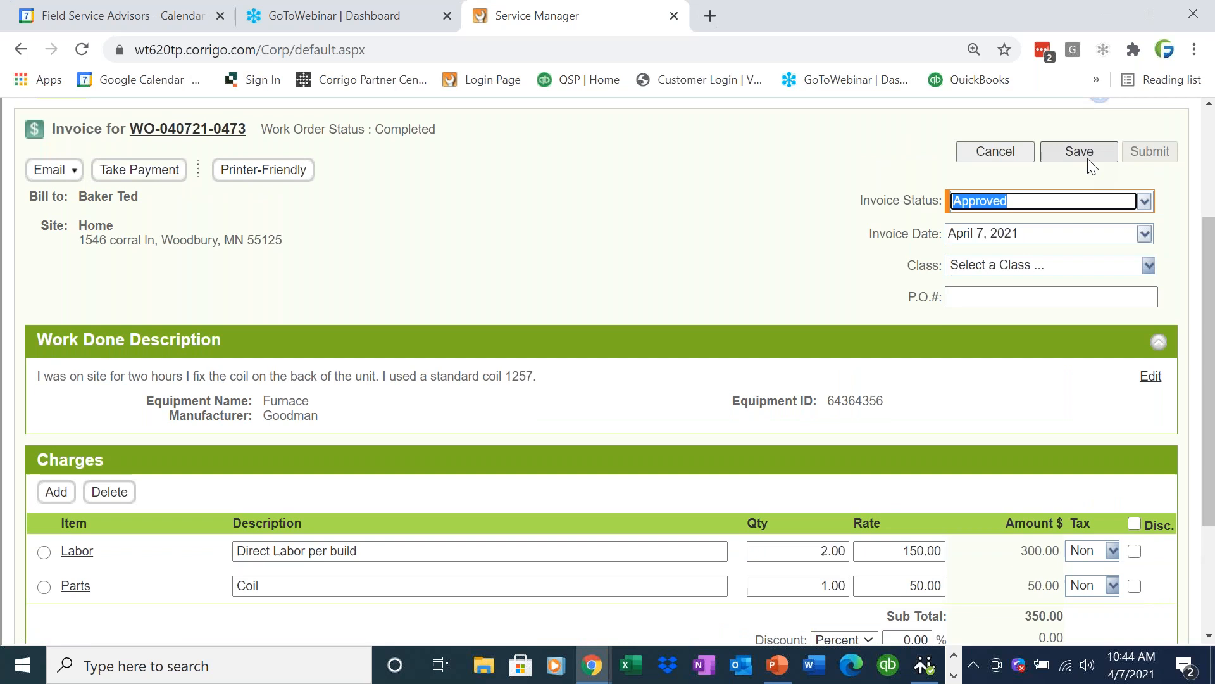
pyautogui.click(1088, 158)
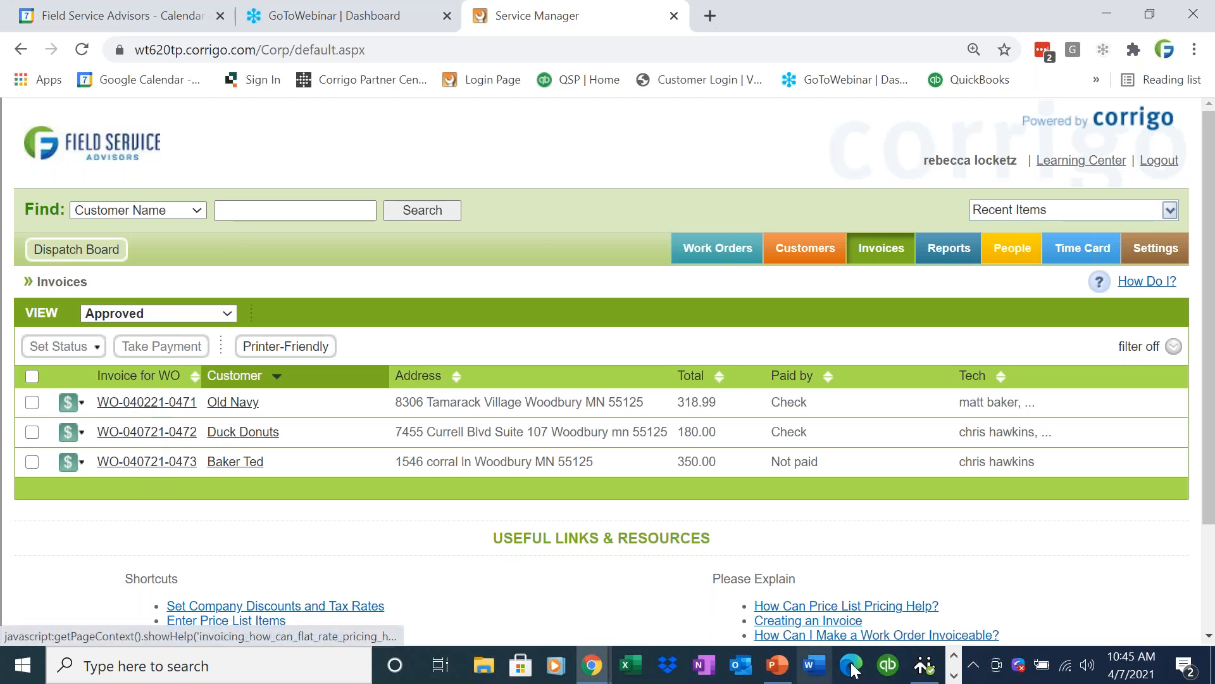
# Switch to QuickBooks, cancel the synchronization wizard already open, and close the Set up Subscription Features window.
pyautogui.click(953, 676)
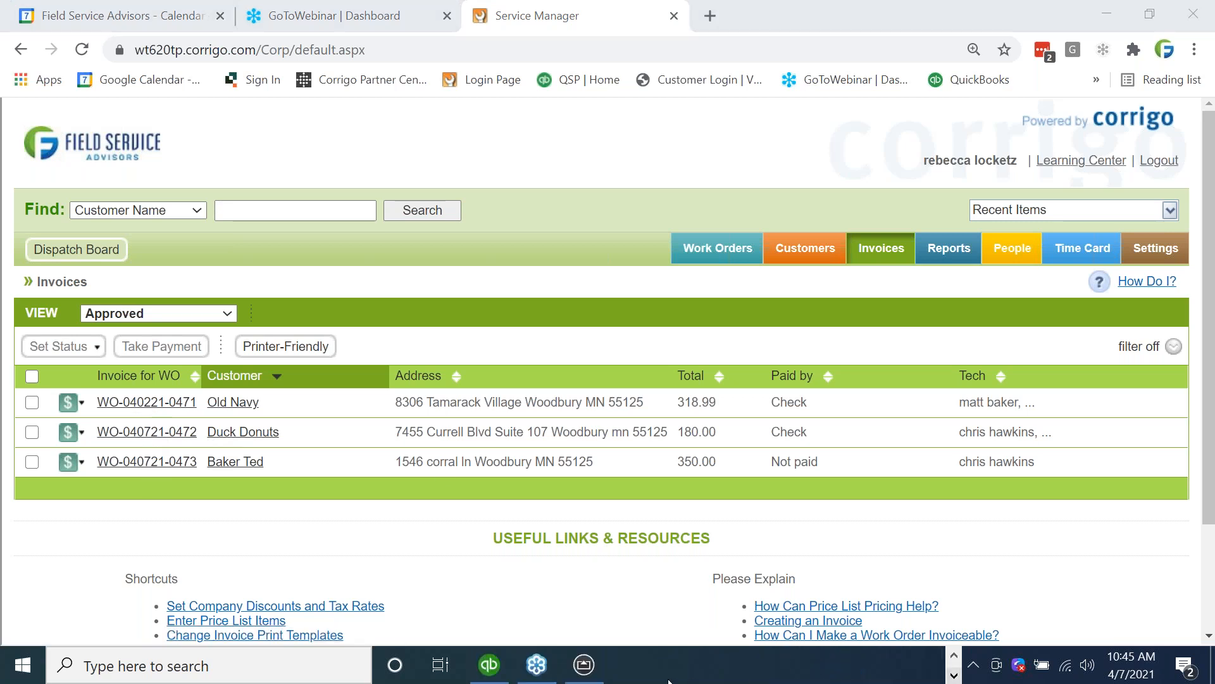
pyautogui.moveTo(488, 665)
pyautogui.click(500, 622)
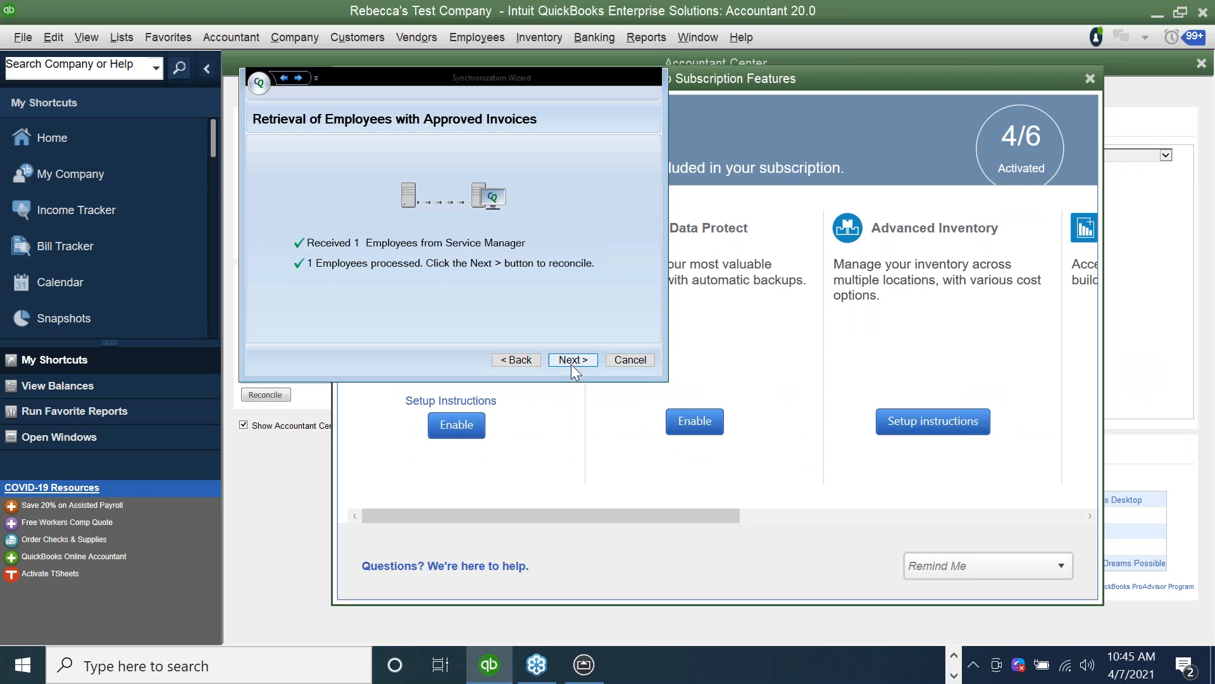
pyautogui.click(639, 366)
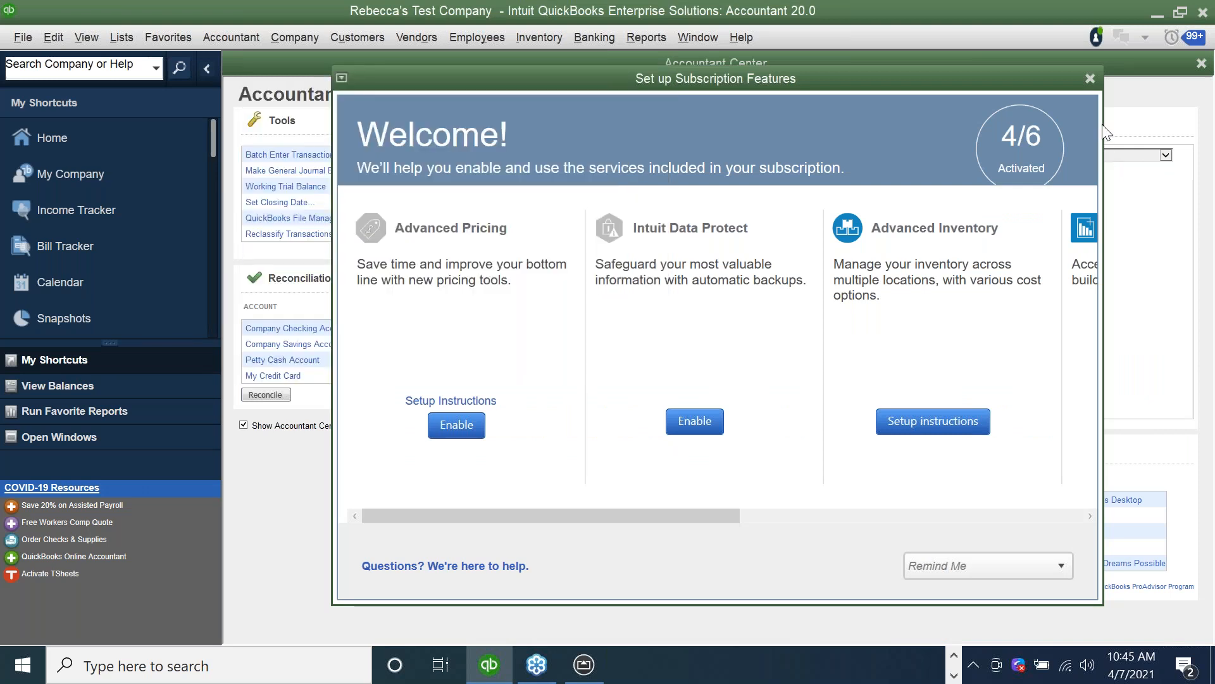
pyautogui.click(1088, 77)
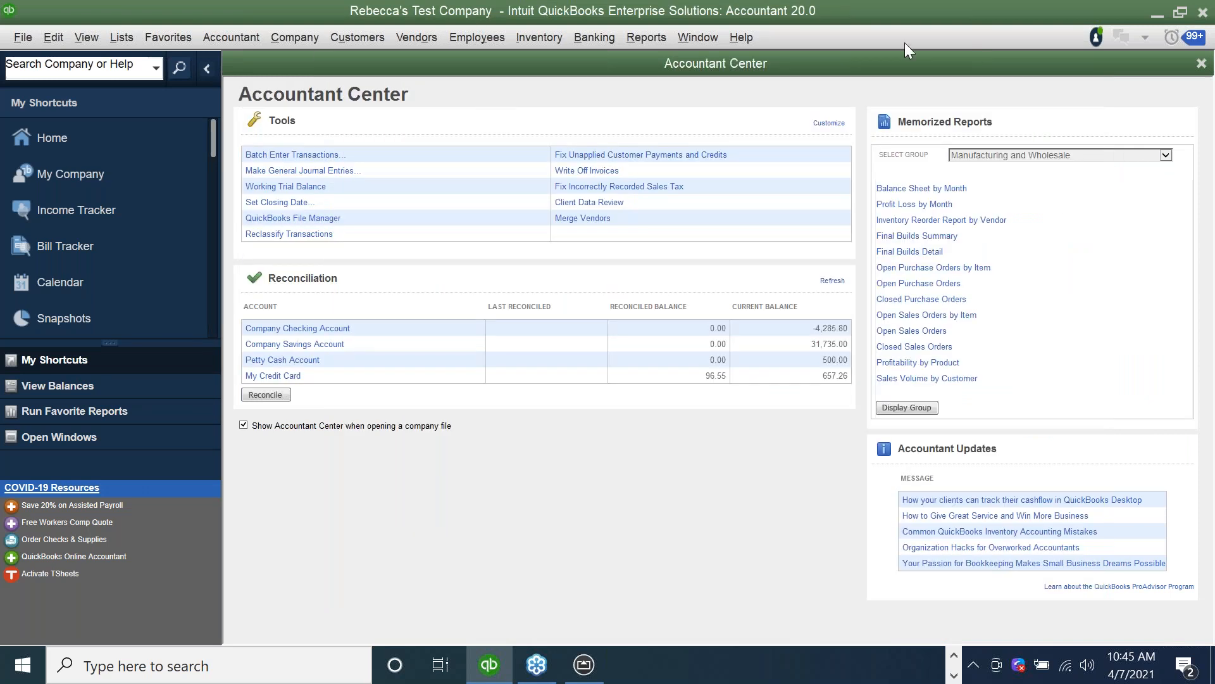
# Launch the Intuit Field Svc. Integration synchronization wizard and proceed past its welcome page.
pyautogui.click(22, 36)
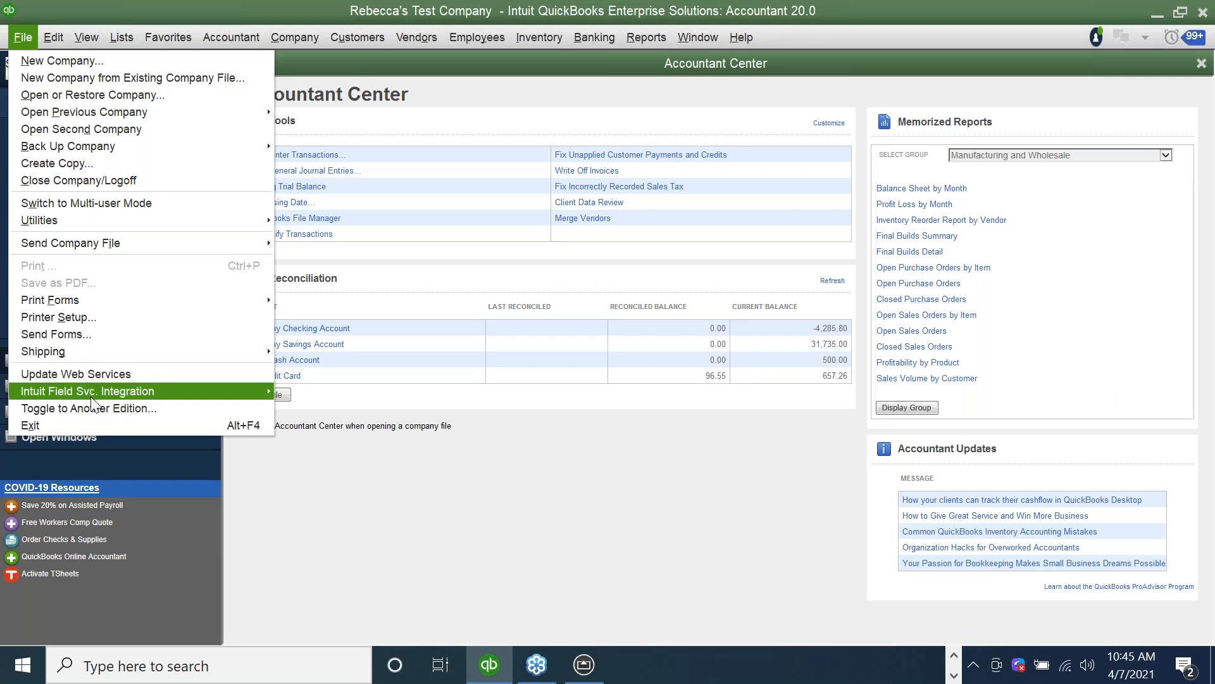
pyautogui.moveTo(256, 393)
pyautogui.click(325, 393)
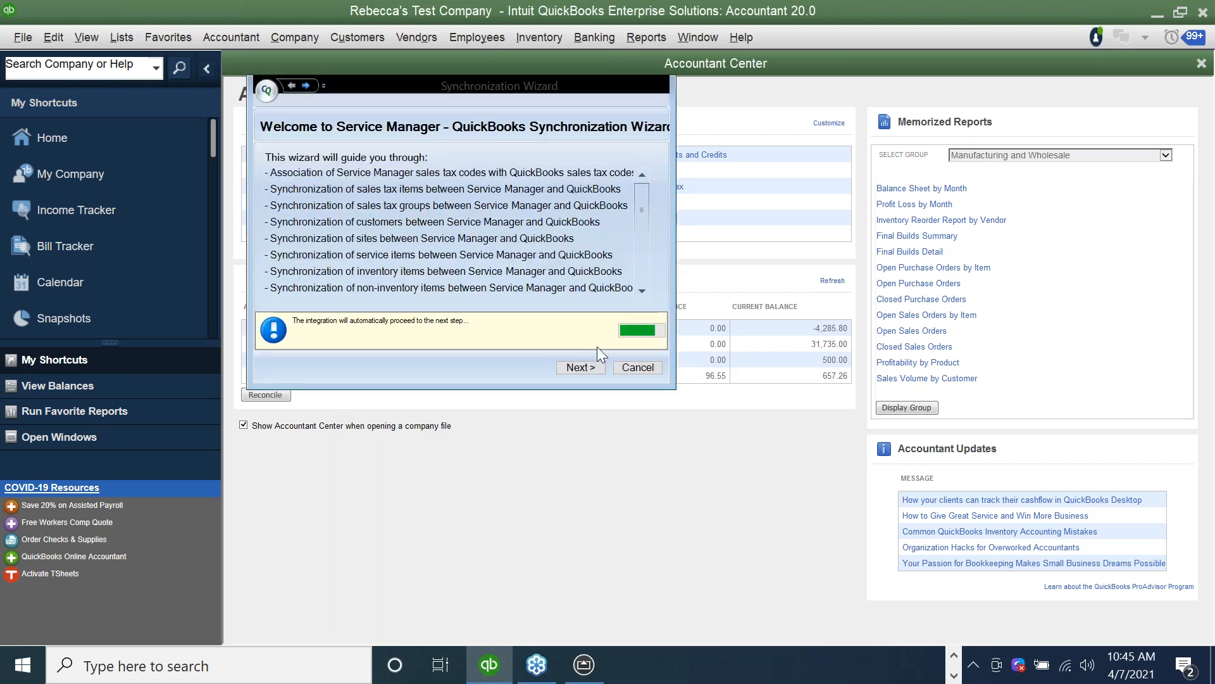
pyautogui.click(578, 366)
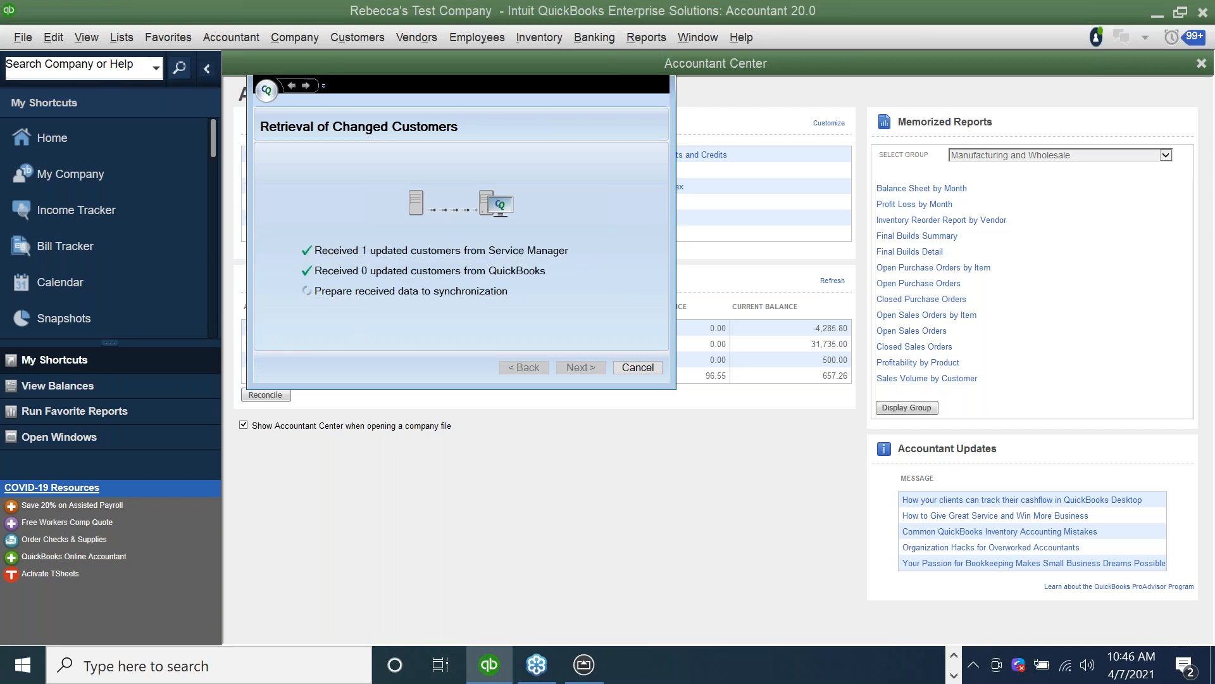
# Synchronize the changed customer from Service Manager into QuickBooks with the proposed add action.
pyautogui.click(581, 368)
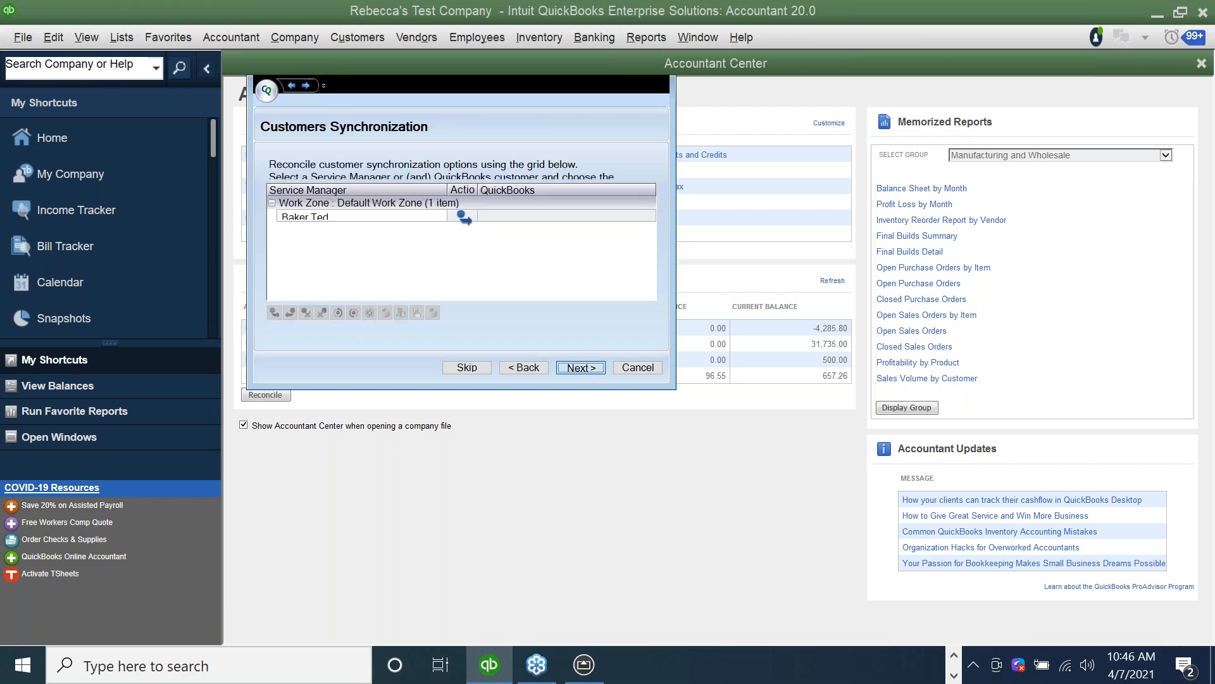
pyautogui.click(580, 368)
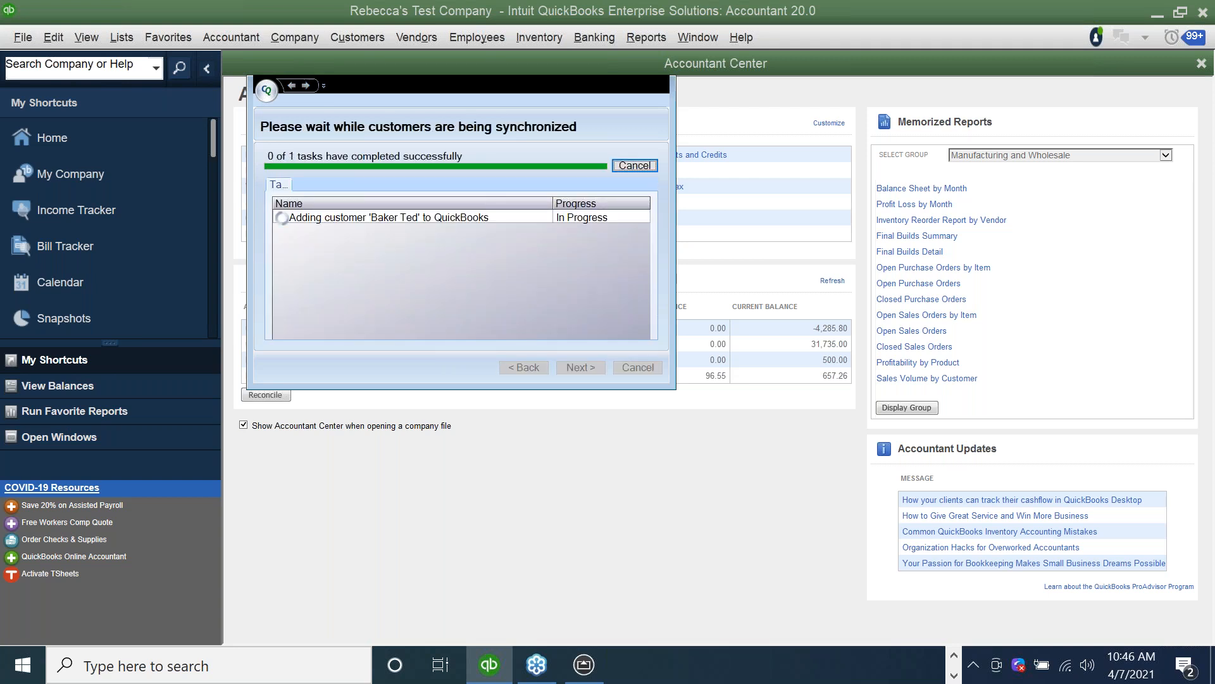
pyautogui.click(581, 367)
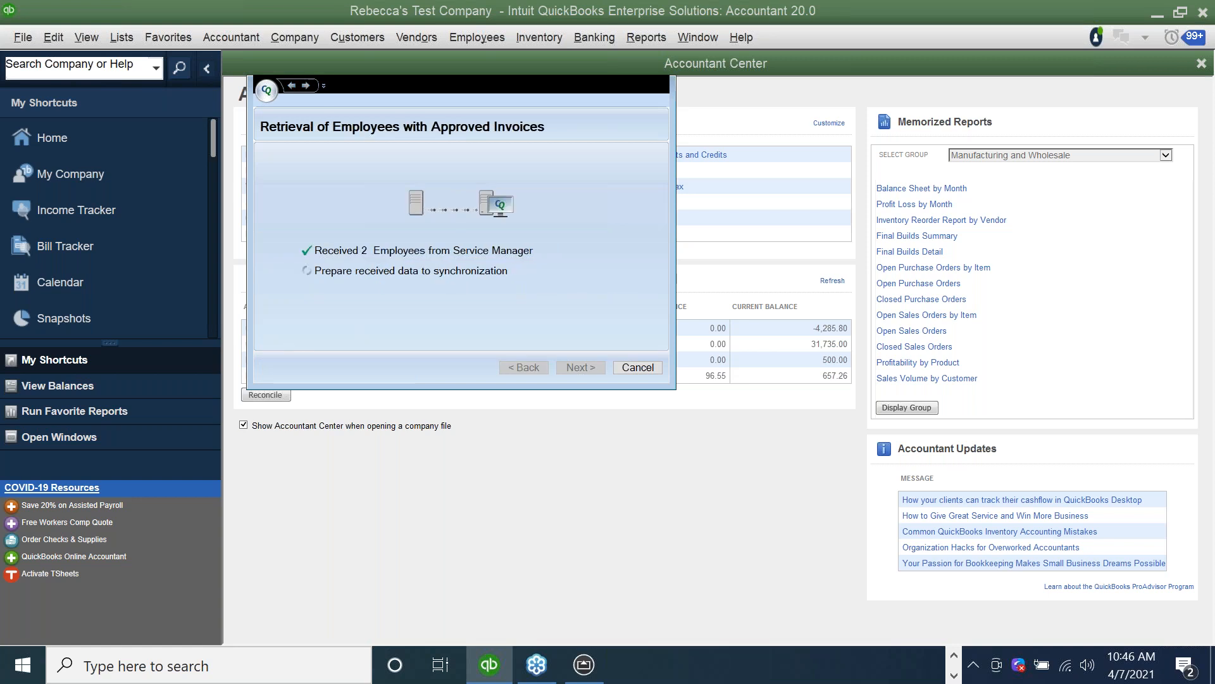
# Accept the QuickBooks employee and sales rep associations and keep Van #3X450 as the inventory site for both technicians.
pyautogui.click(580, 368)
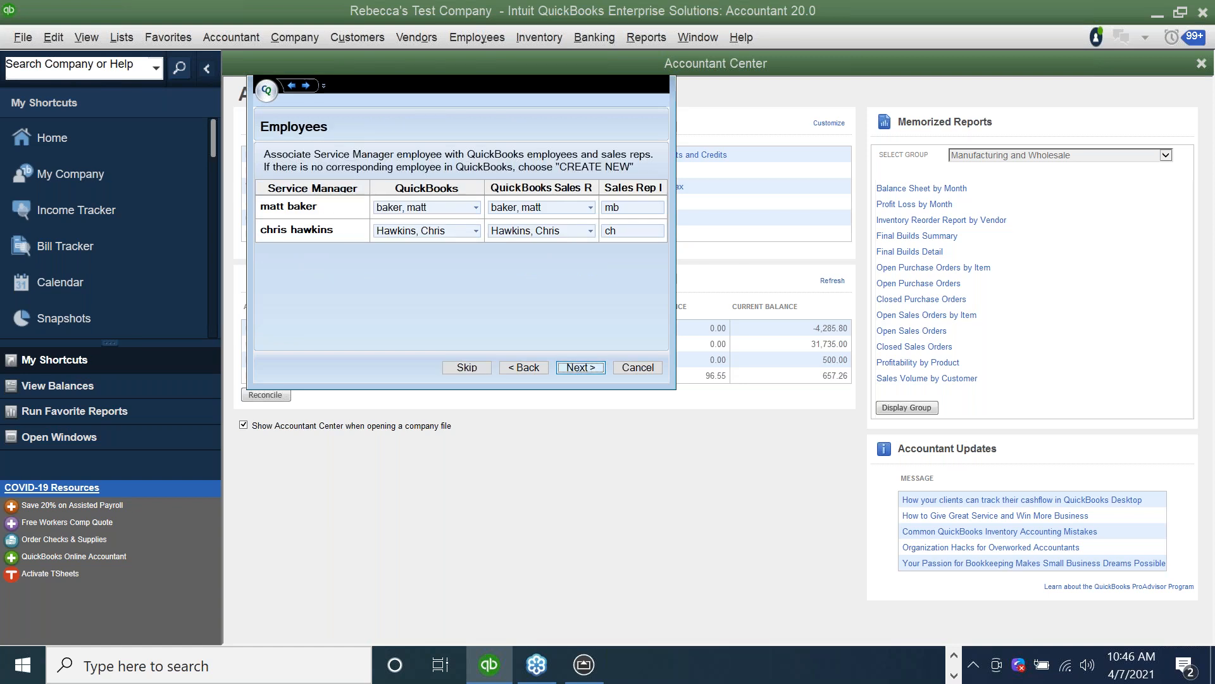
pyautogui.press('Return')
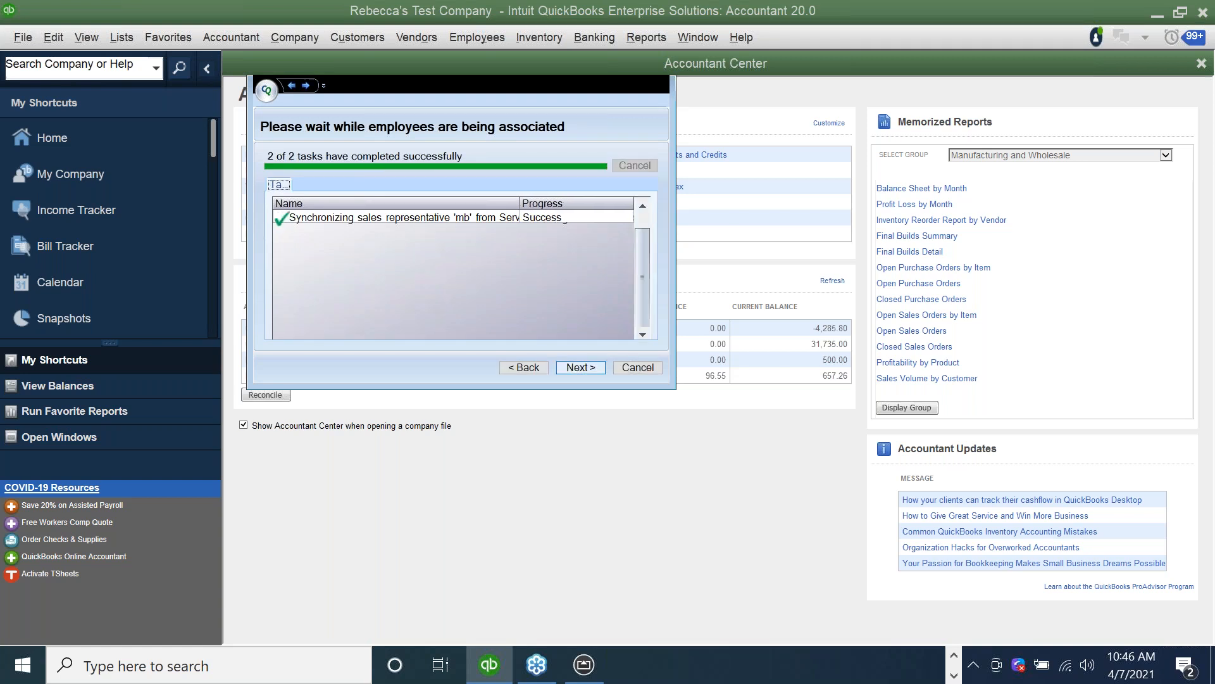
pyautogui.press('Return')
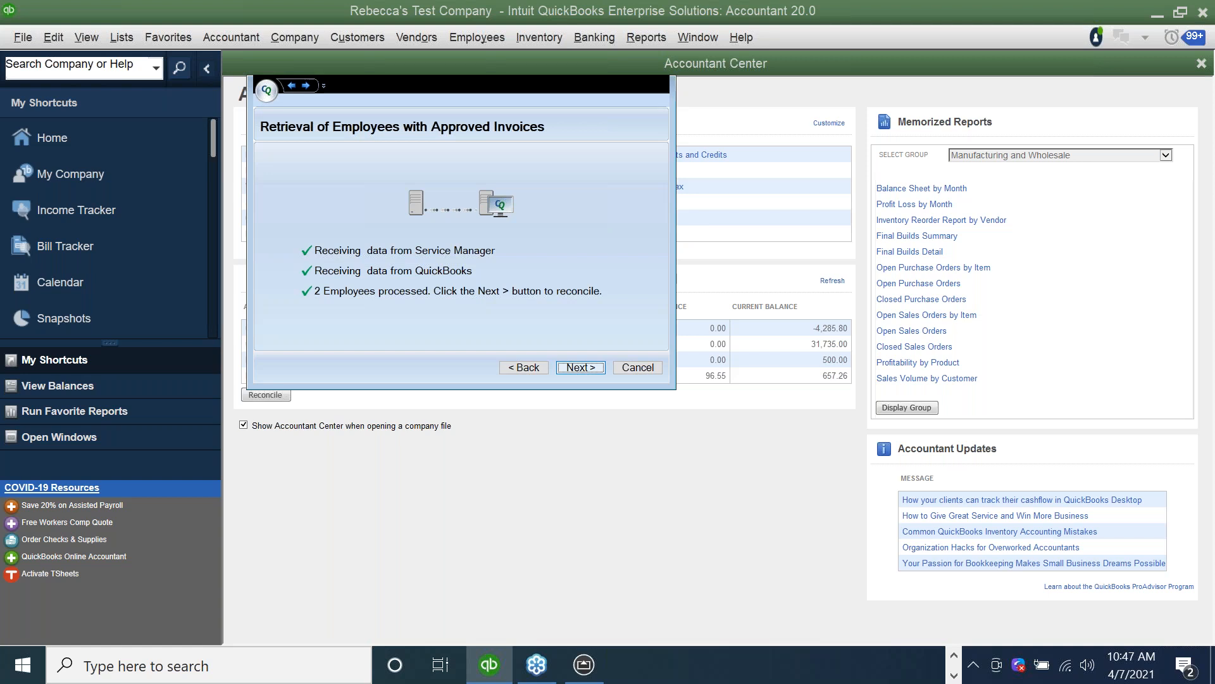
pyautogui.click(580, 367)
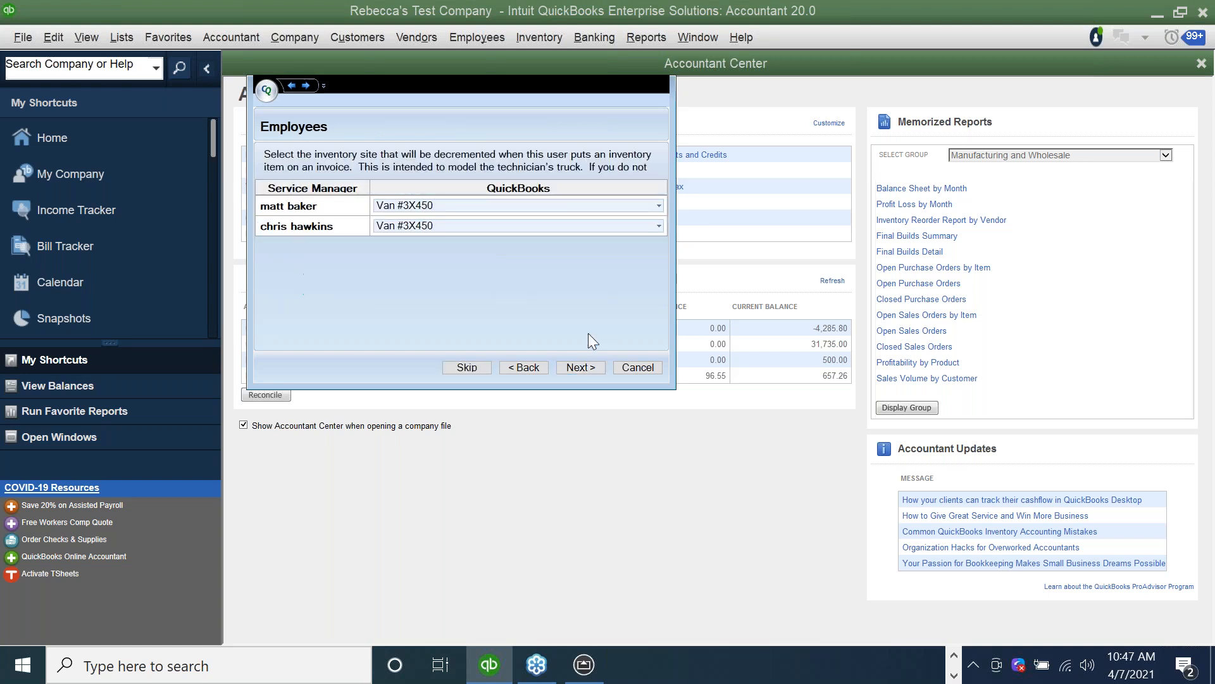
pyautogui.click(579, 367)
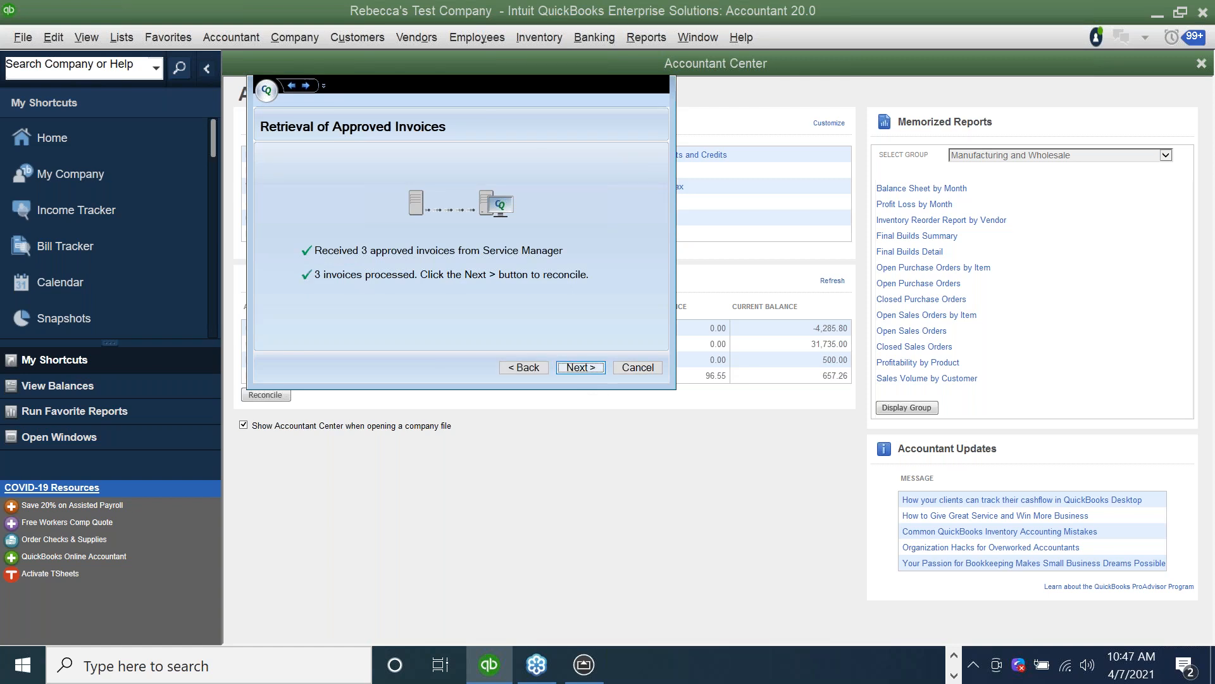
# Synchronize the approved Service Manager invoices into QuickBooks and continue to the payment methods.
pyautogui.click(589, 369)
pyautogui.press('Return')
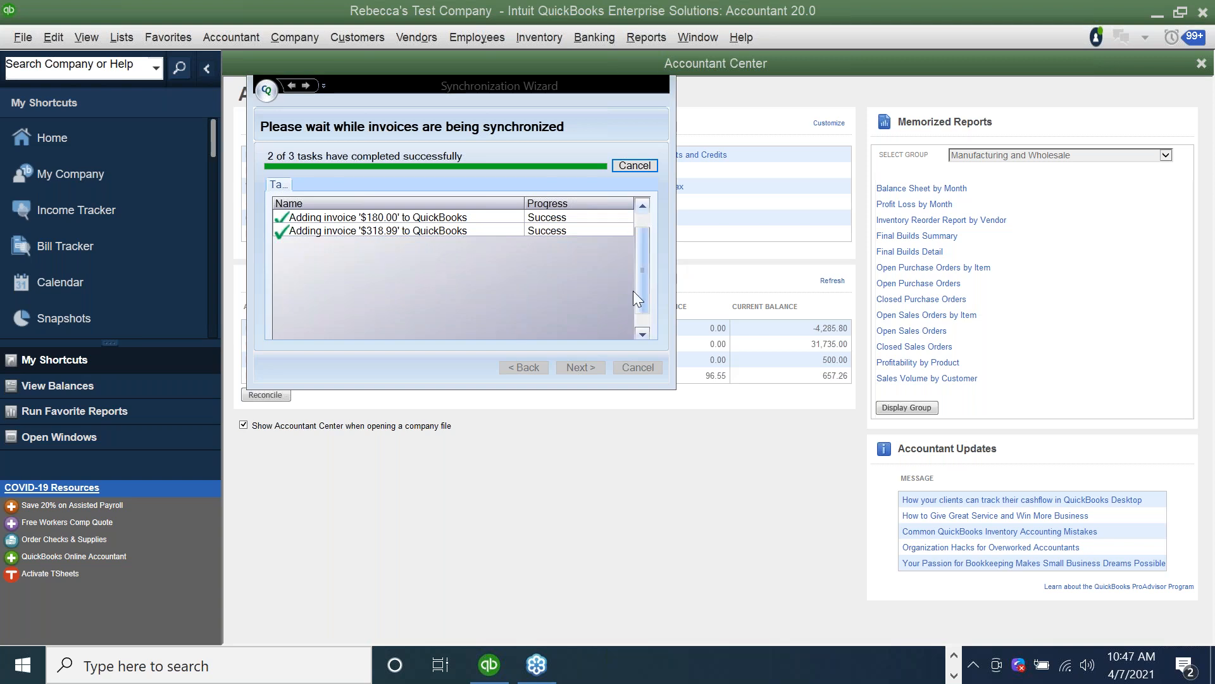
pyautogui.click(582, 367)
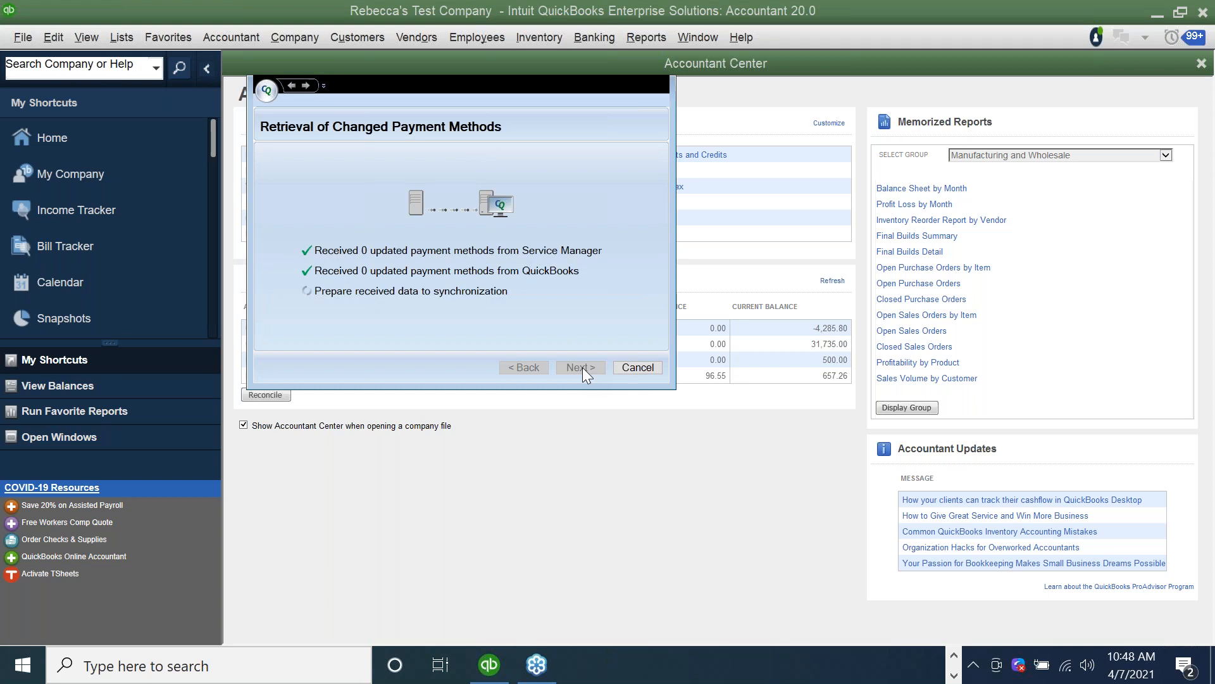
# Synchronize the updated payments from Service Manager into QuickBooks and finish the synchronization wizard.
pyautogui.click(583, 367)
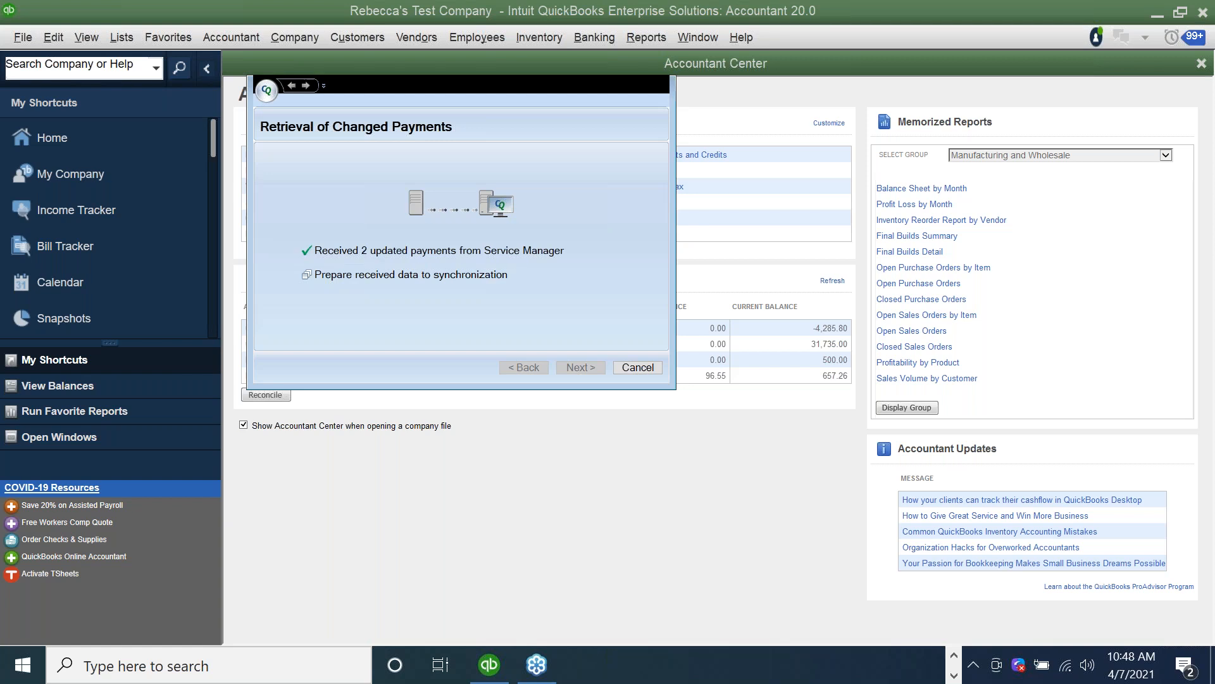
pyautogui.click(580, 367)
pyautogui.click(581, 368)
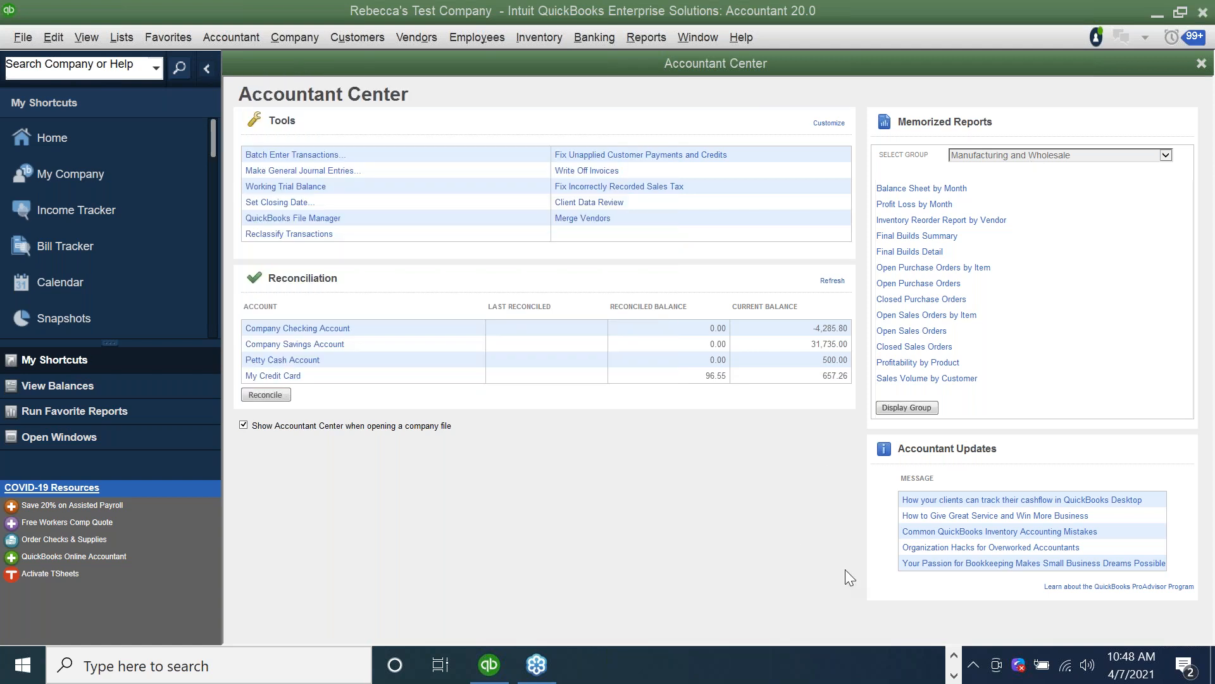
# Switch to Corrigo in Chrome and generate the Invoice List Exported to QBES management report with its preset filters.
pyautogui.click(955, 655)
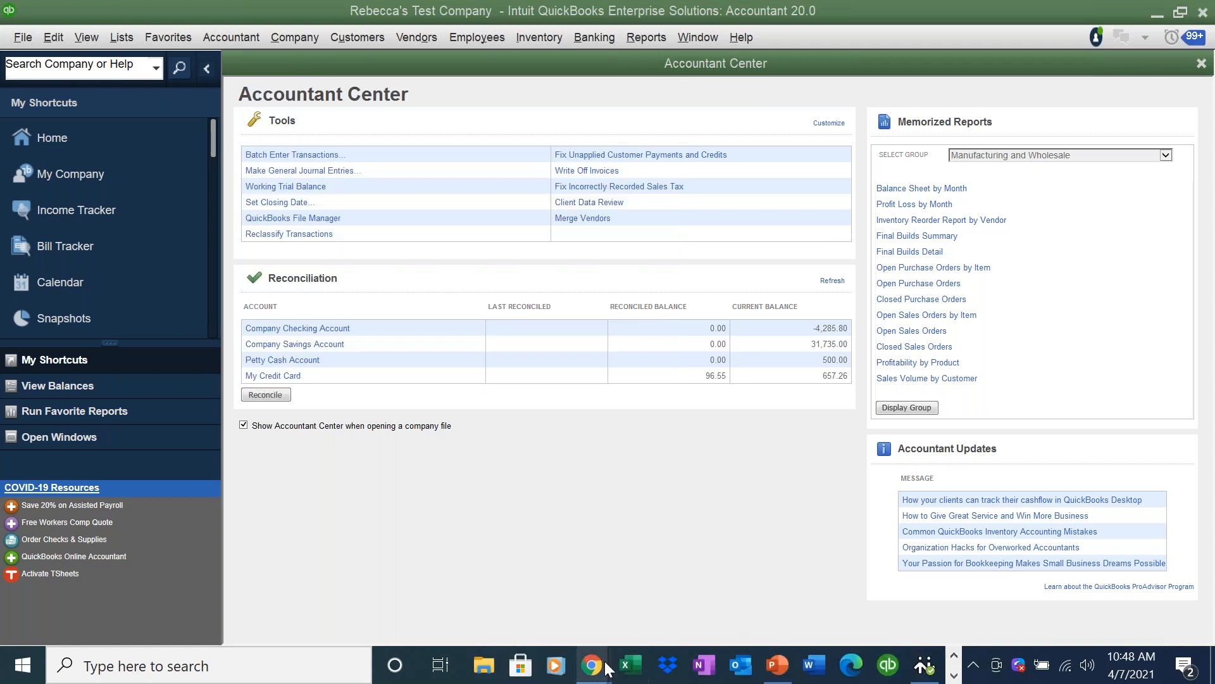
pyautogui.moveTo(591, 664)
pyautogui.click(455, 579)
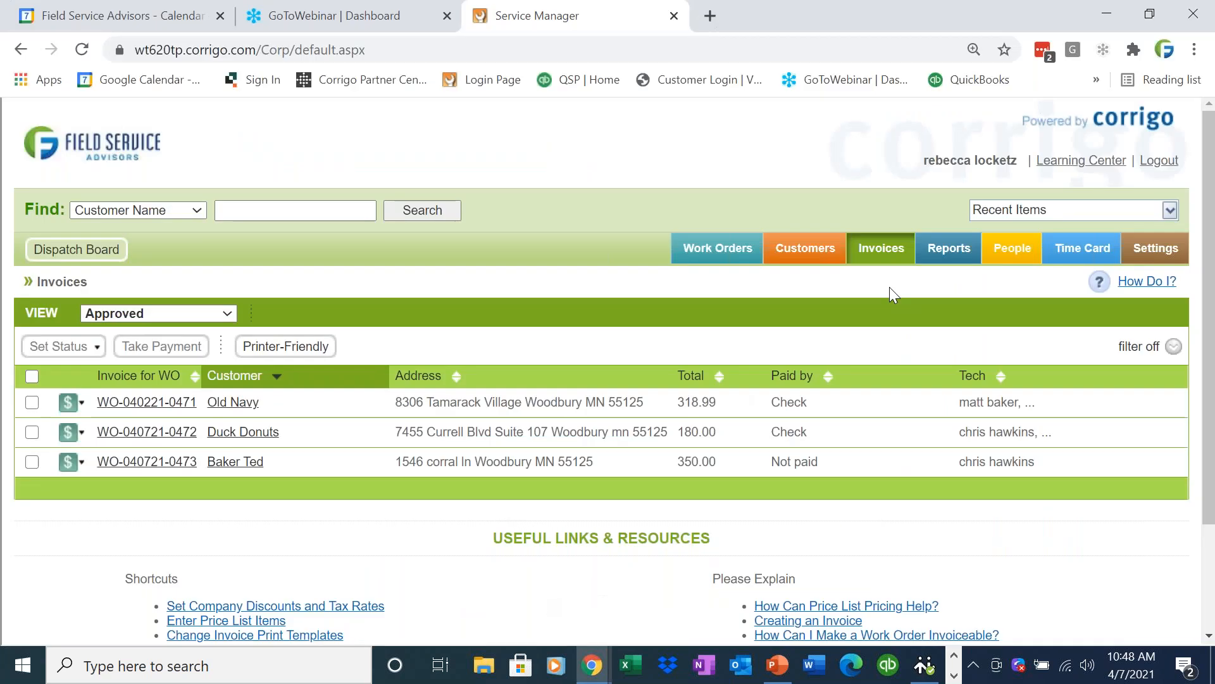
pyautogui.click(962, 260)
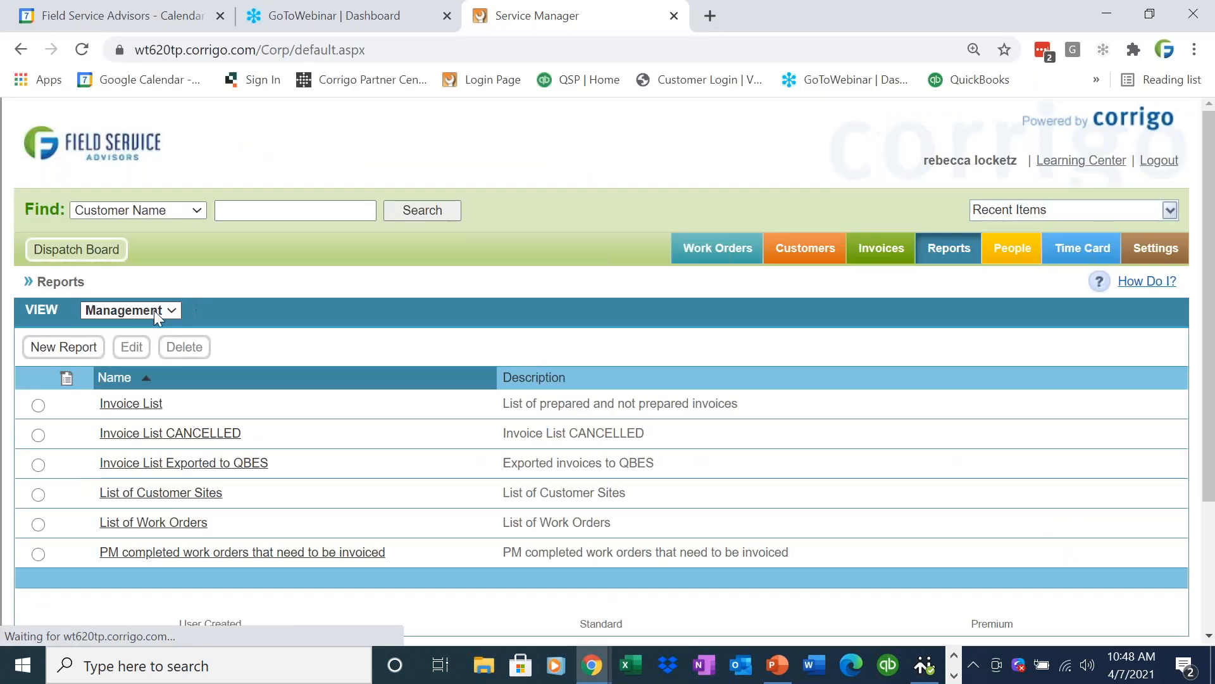
pyautogui.click(154, 310)
pyautogui.click(219, 307)
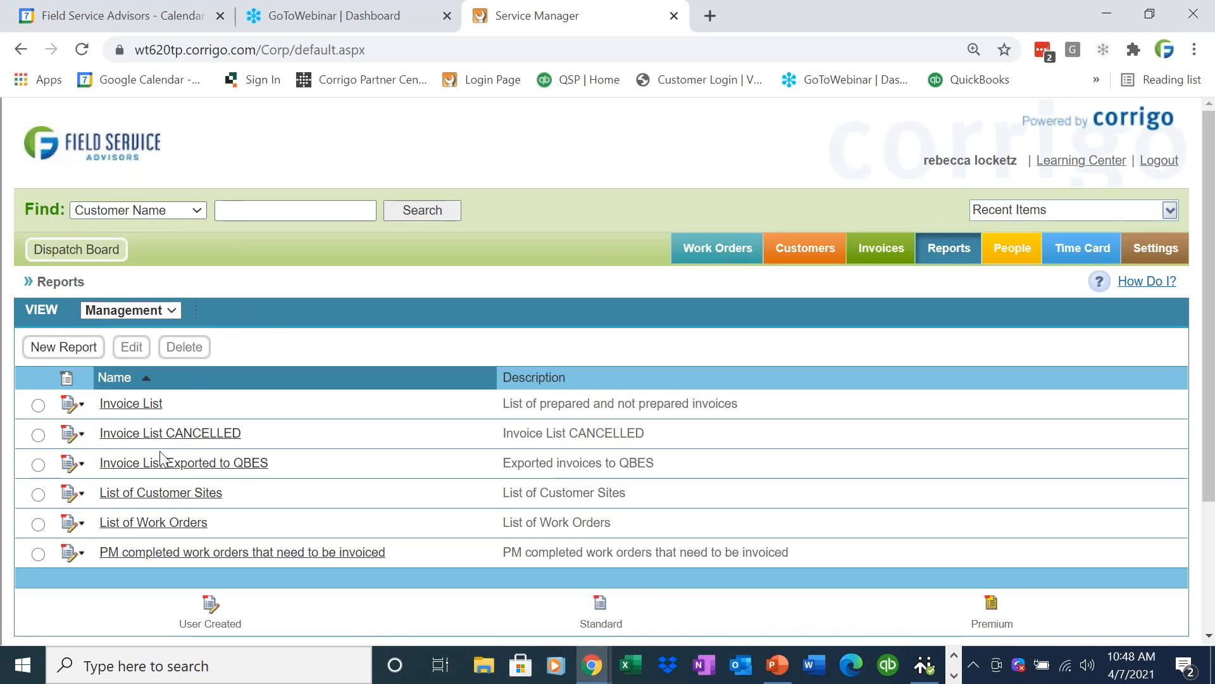
pyautogui.click(82, 467)
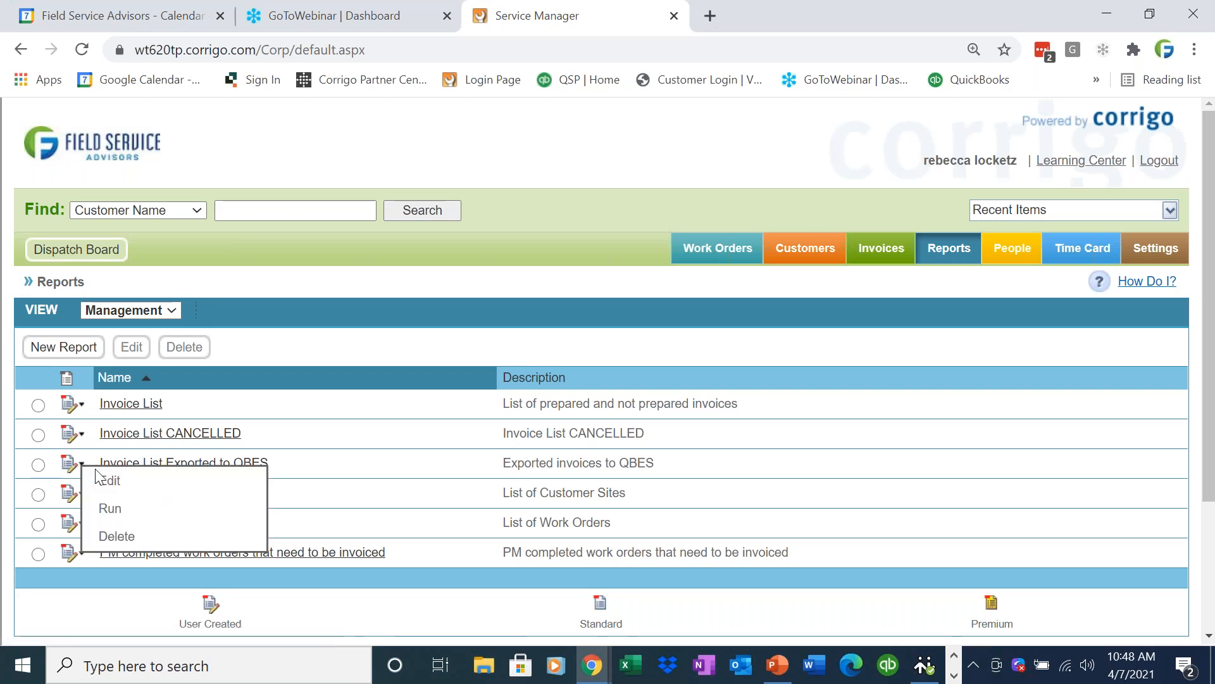
pyautogui.click(110, 509)
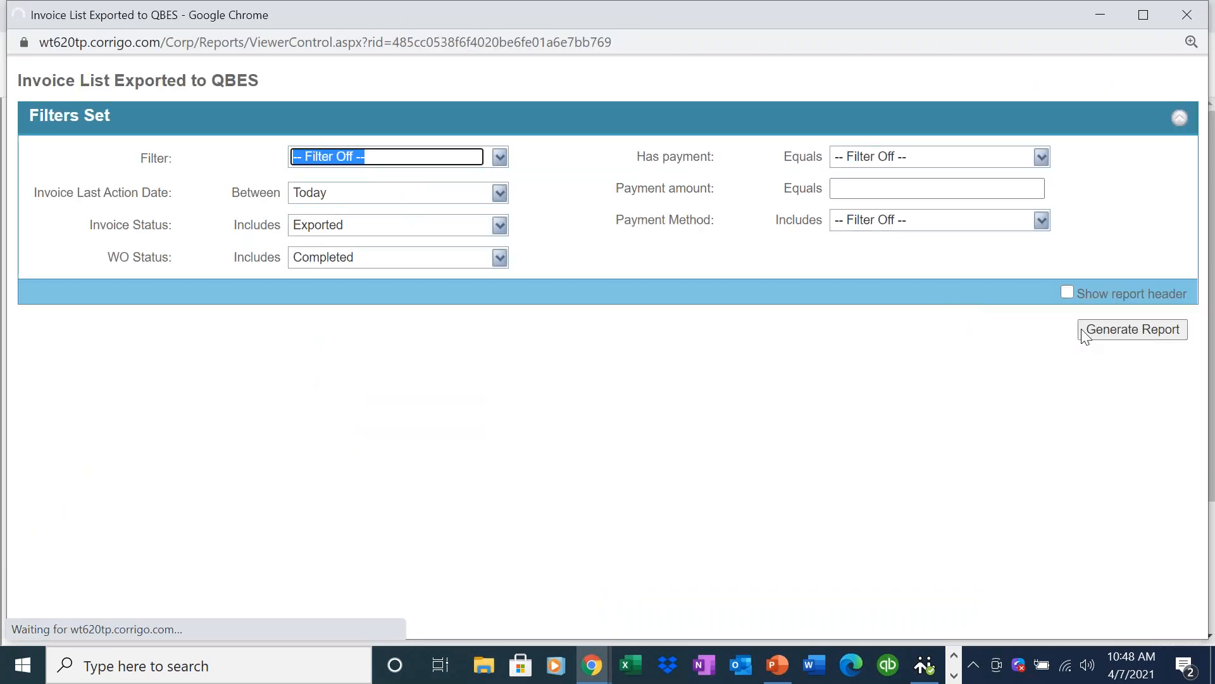
pyautogui.click(1096, 336)
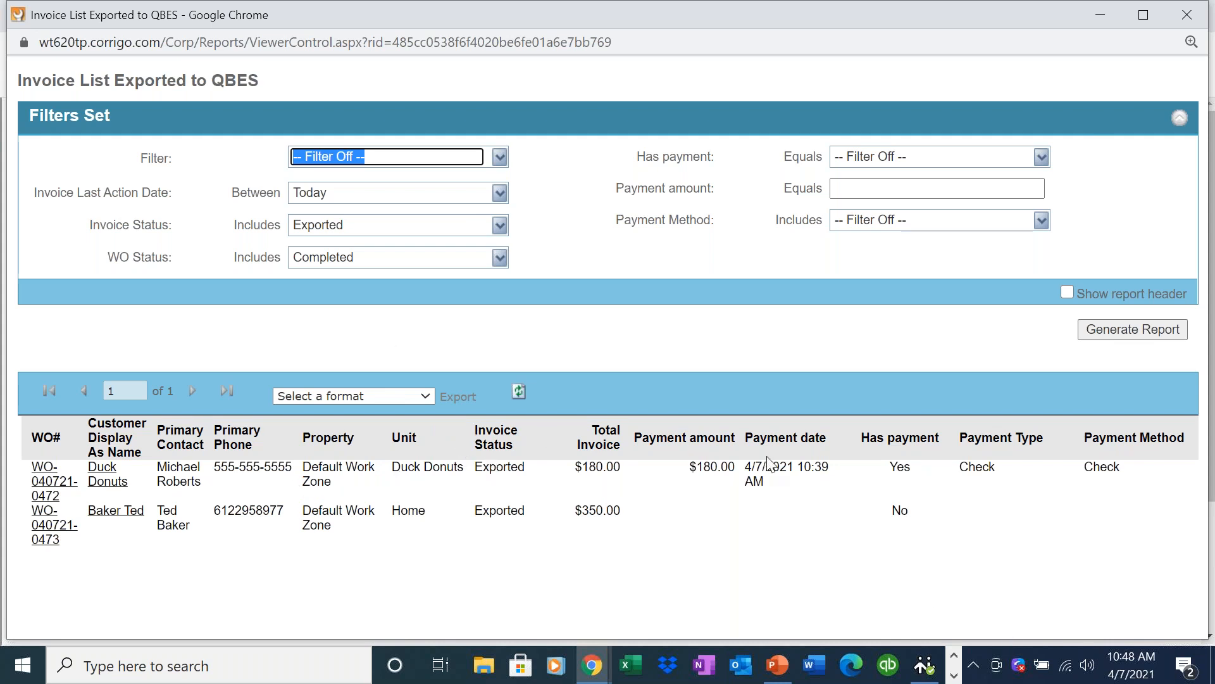
# Export the Invoice List Exported to QBES report to Excel, review the downloaded workbook and return to Corrigo.
pyautogui.click(402, 390)
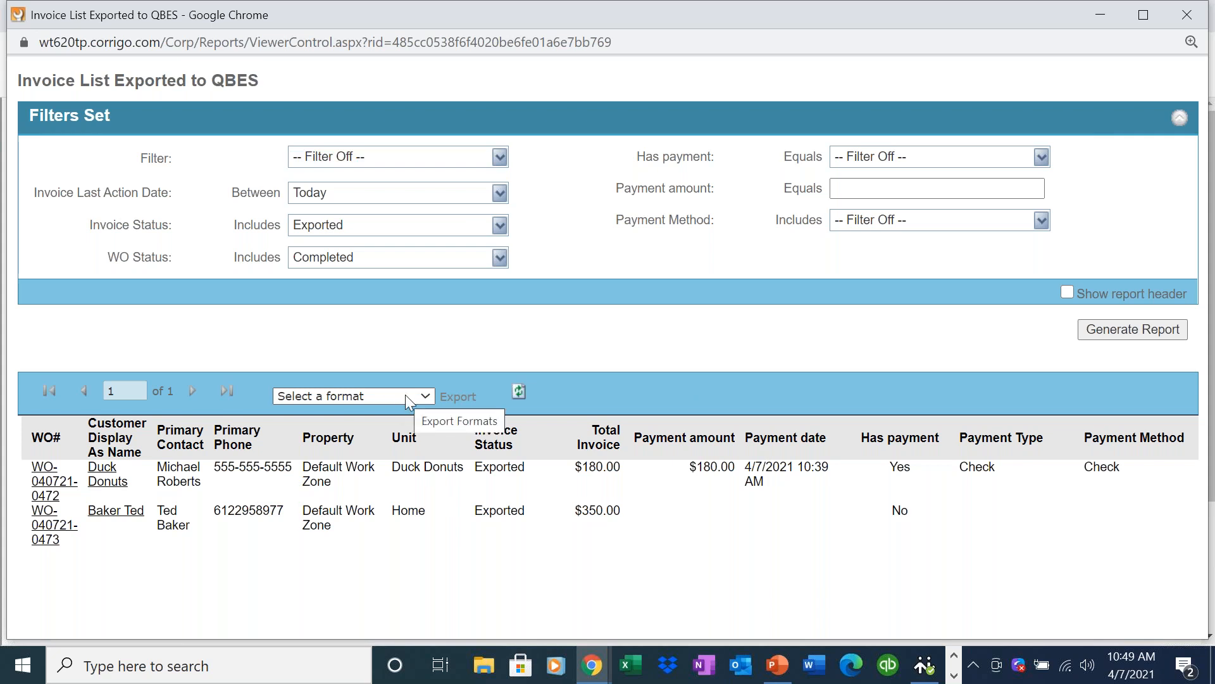
pyautogui.click(405, 393)
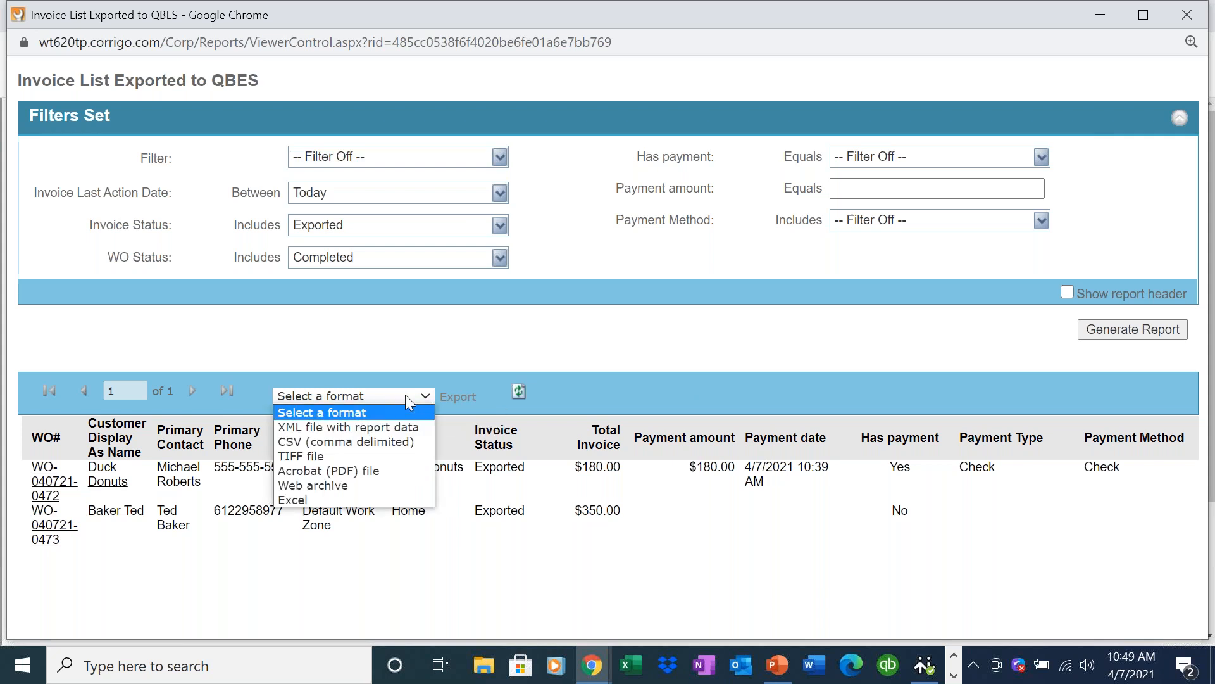
pyautogui.click(313, 499)
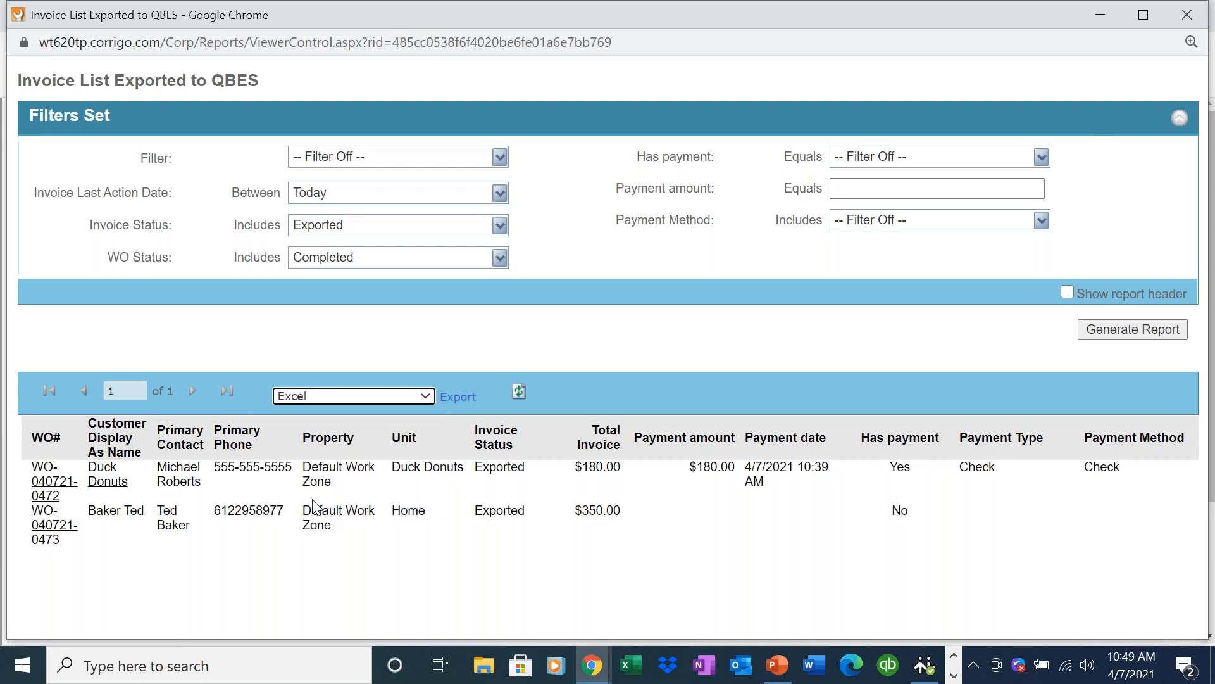
pyautogui.click(458, 397)
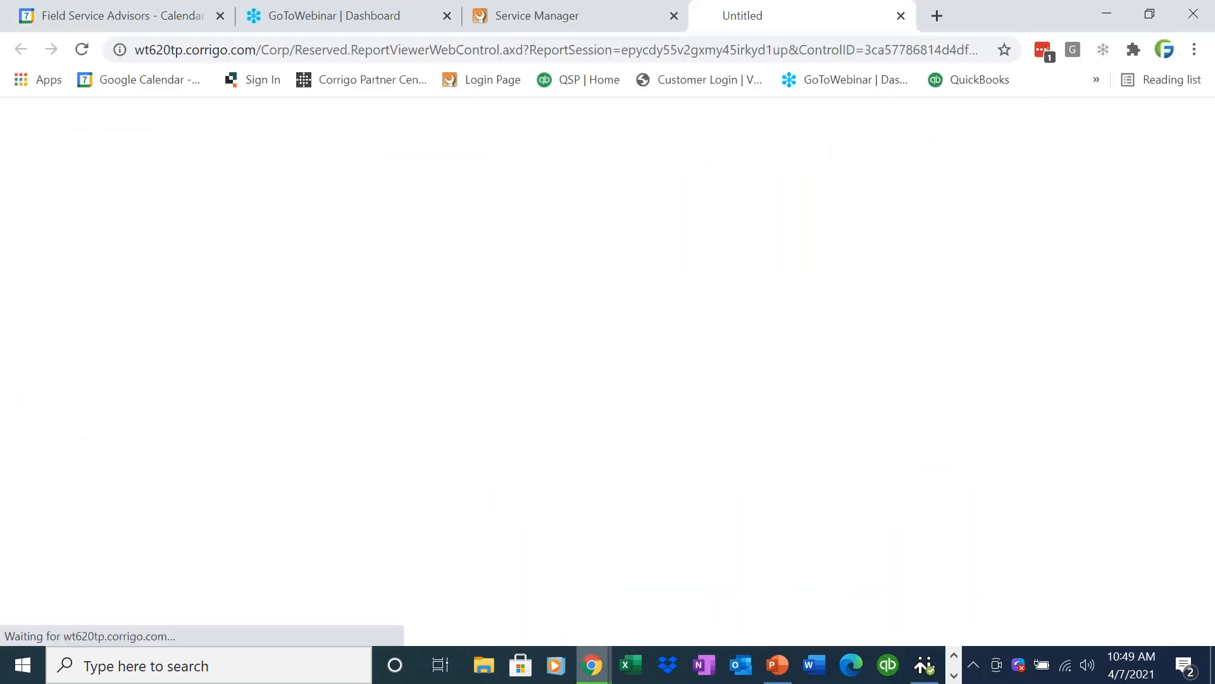
pyautogui.click(131, 621)
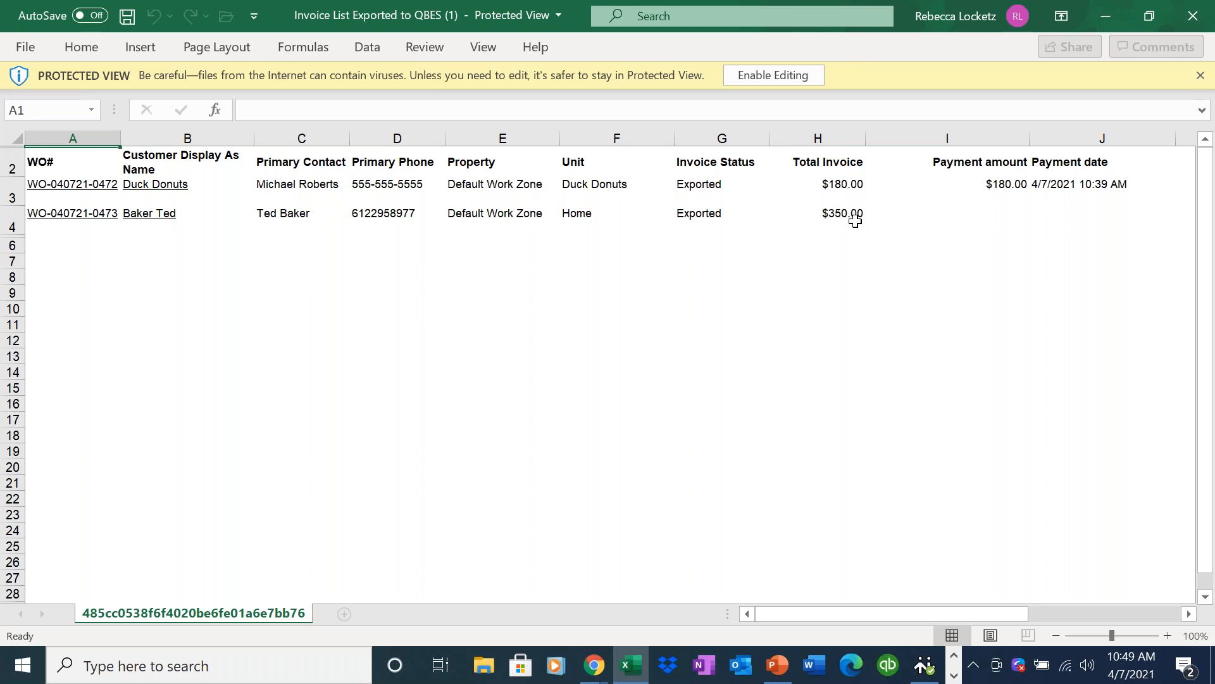
pyautogui.click(1104, 14)
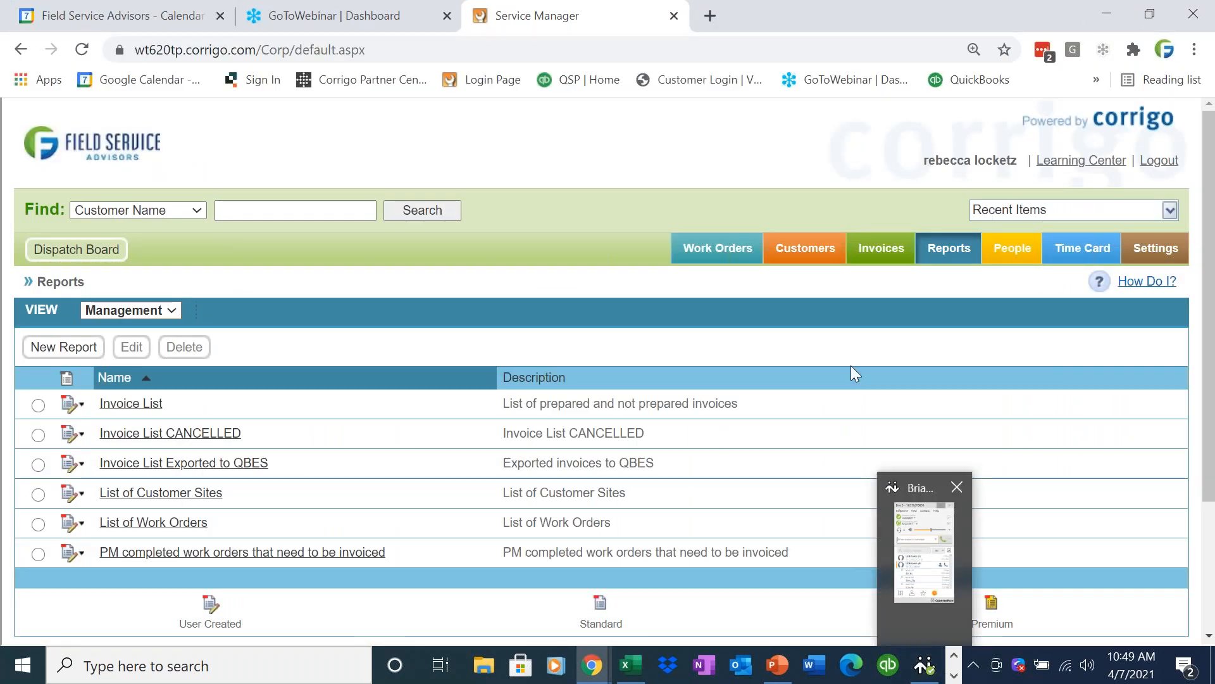
# Show the Exported invoices in the Corrigo invoice list and check its filter options.
pyautogui.click(880, 253)
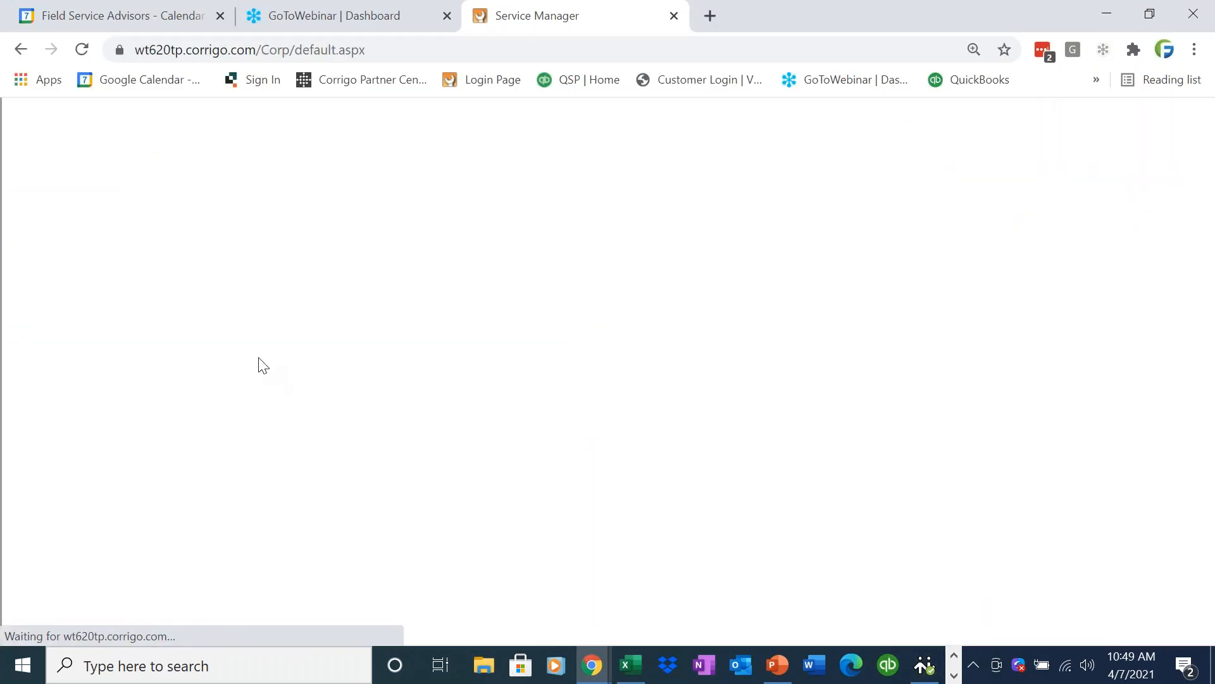
pyautogui.click(184, 310)
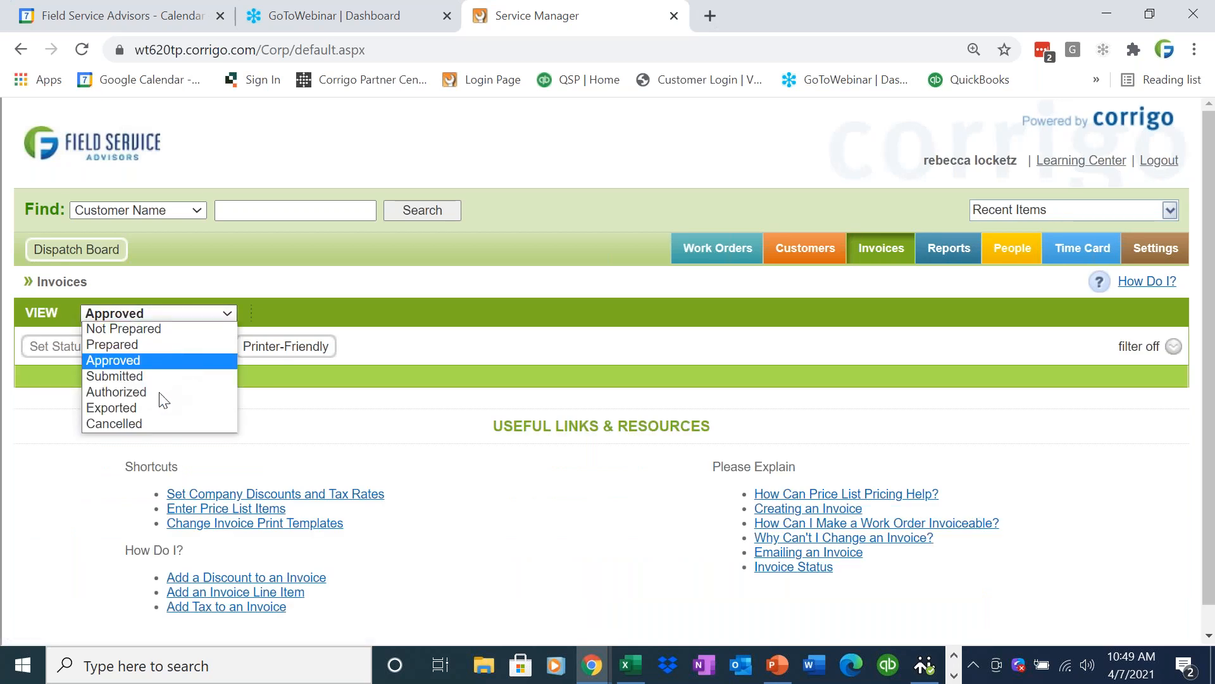
pyautogui.click(152, 410)
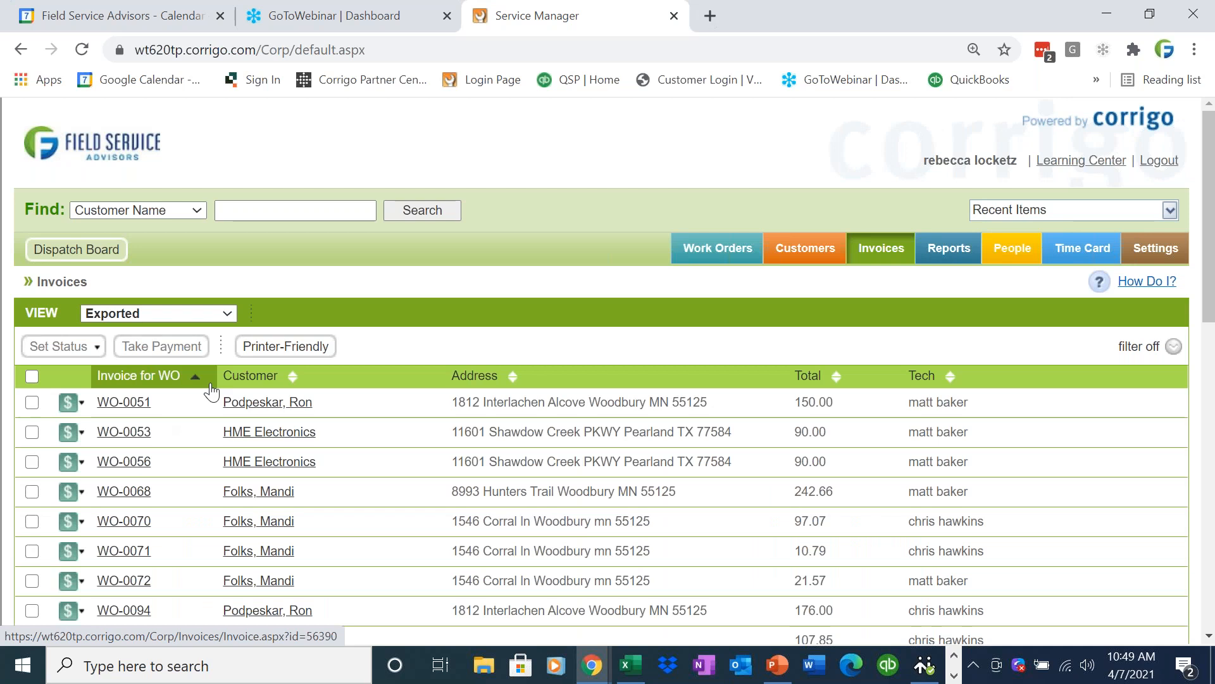
pyautogui.click(1119, 351)
# Open the most recently completed no-heat work order at the Home site and check its invoice status.
pyautogui.click(733, 248)
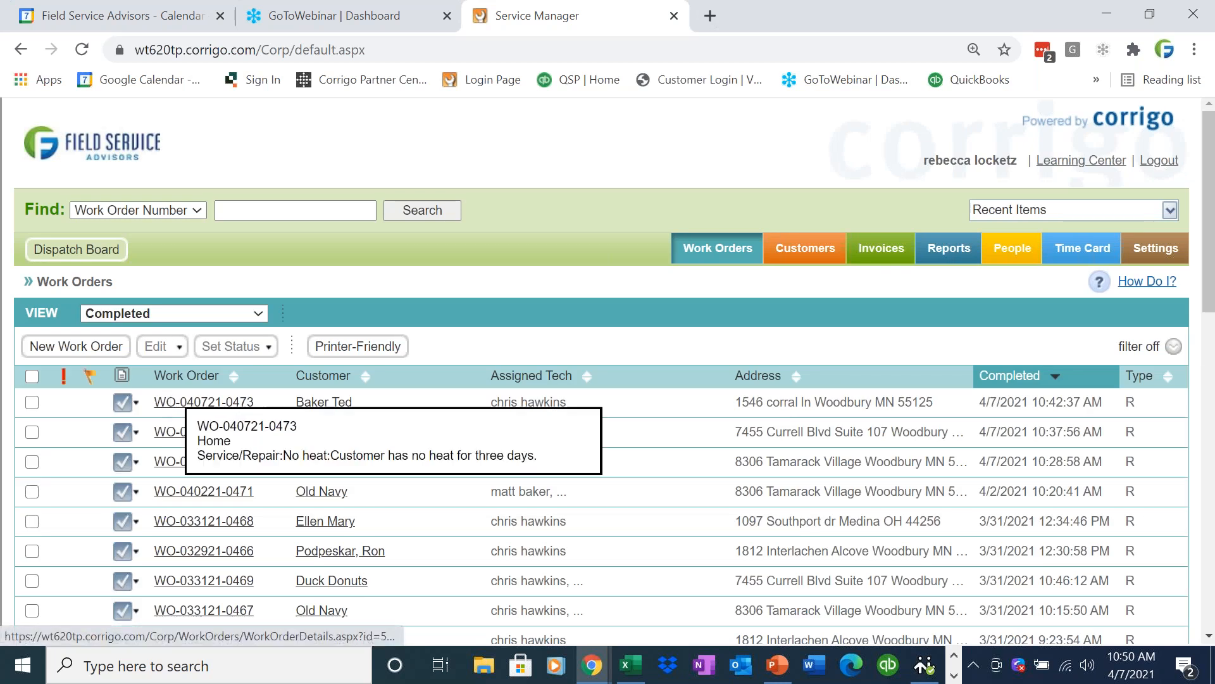
pyautogui.click(176, 405)
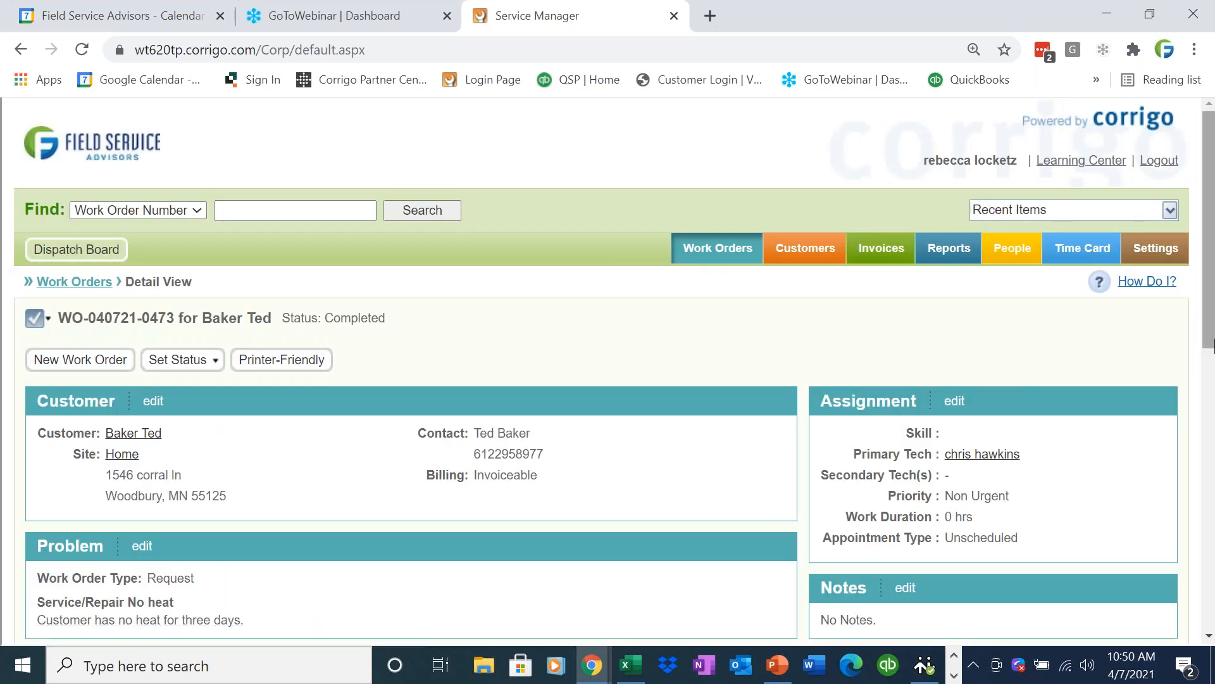
pyautogui.scroll(-3, 1201, 417)
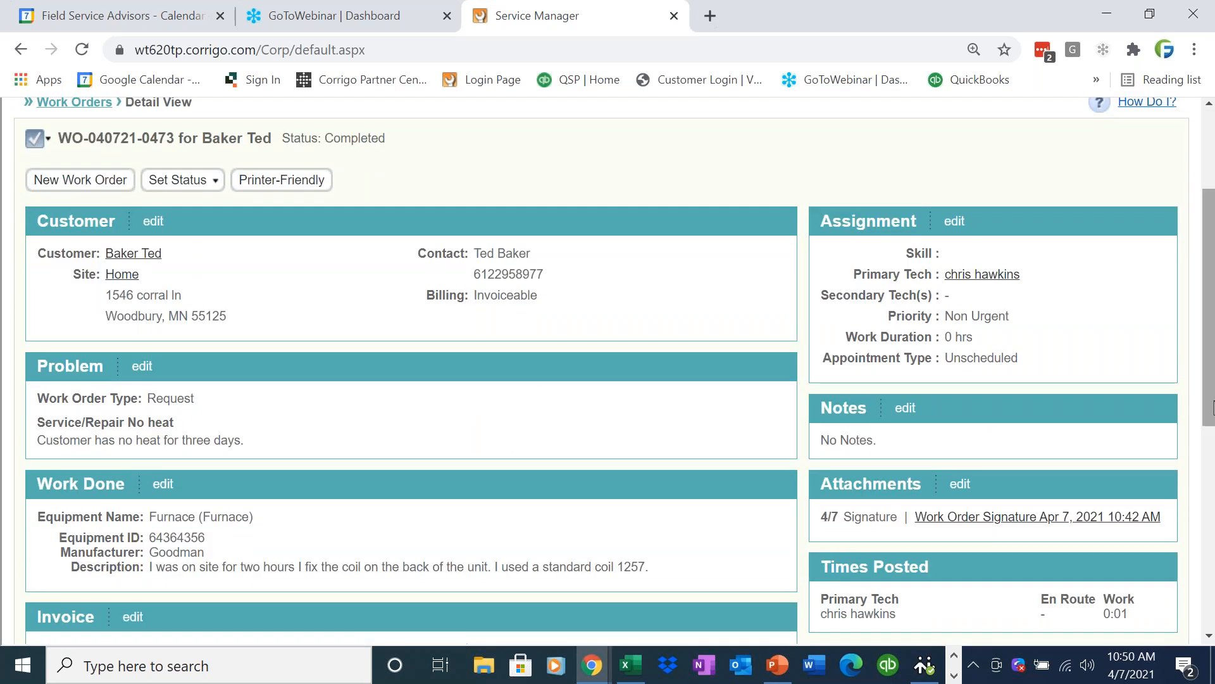
pyautogui.scroll(-3, 1212, 412)
pyautogui.moveTo(37, 520); pyautogui.dragTo(78, 519)
pyautogui.scroll(5, 1205, 441)
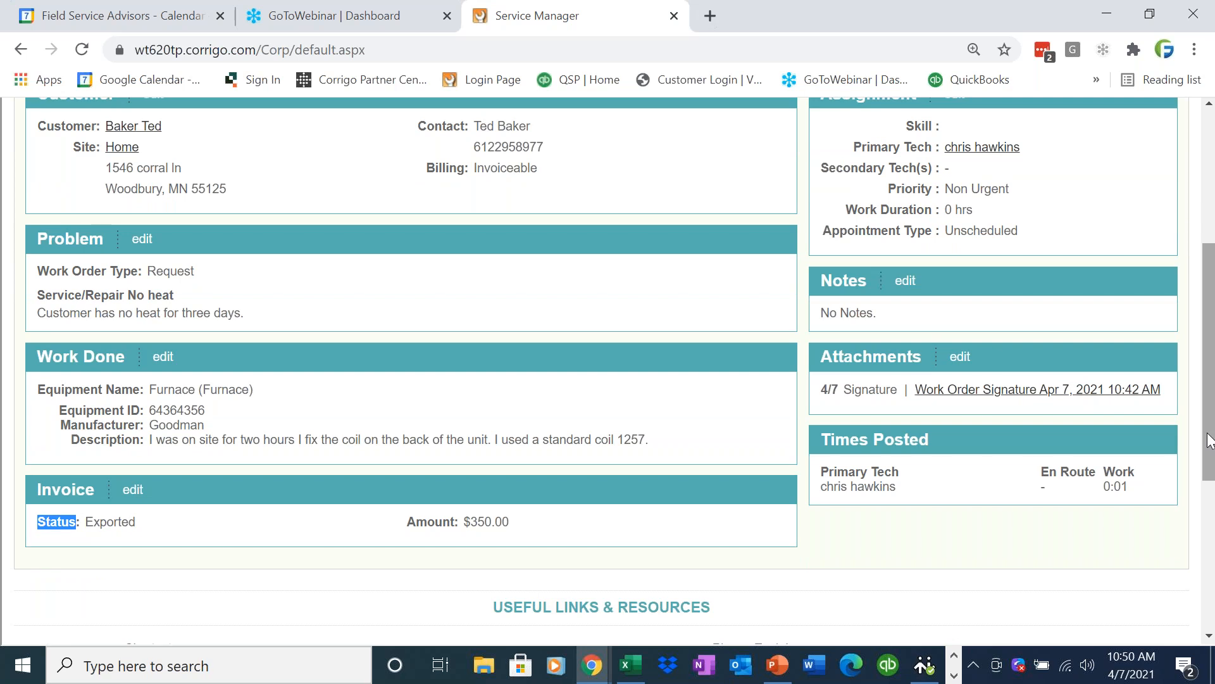
# Open the 4/7/2021 completed work order for Duck Donuts and check its invoice section.
pyautogui.click(723, 217)
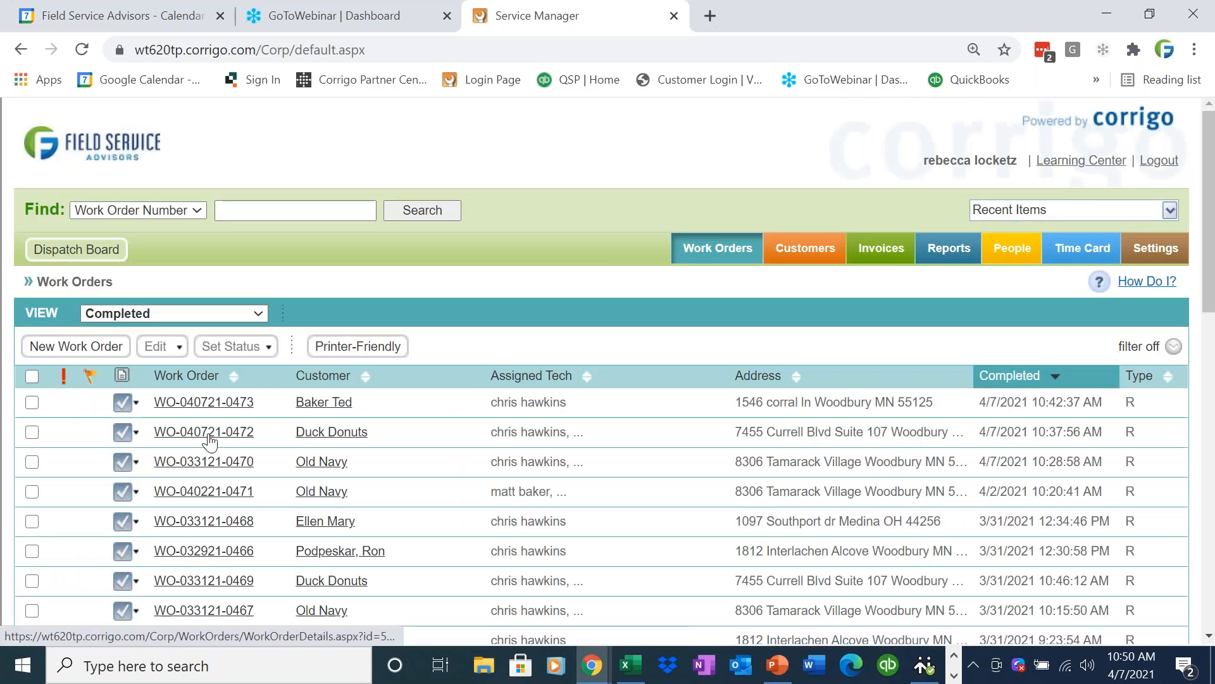
pyautogui.click(206, 436)
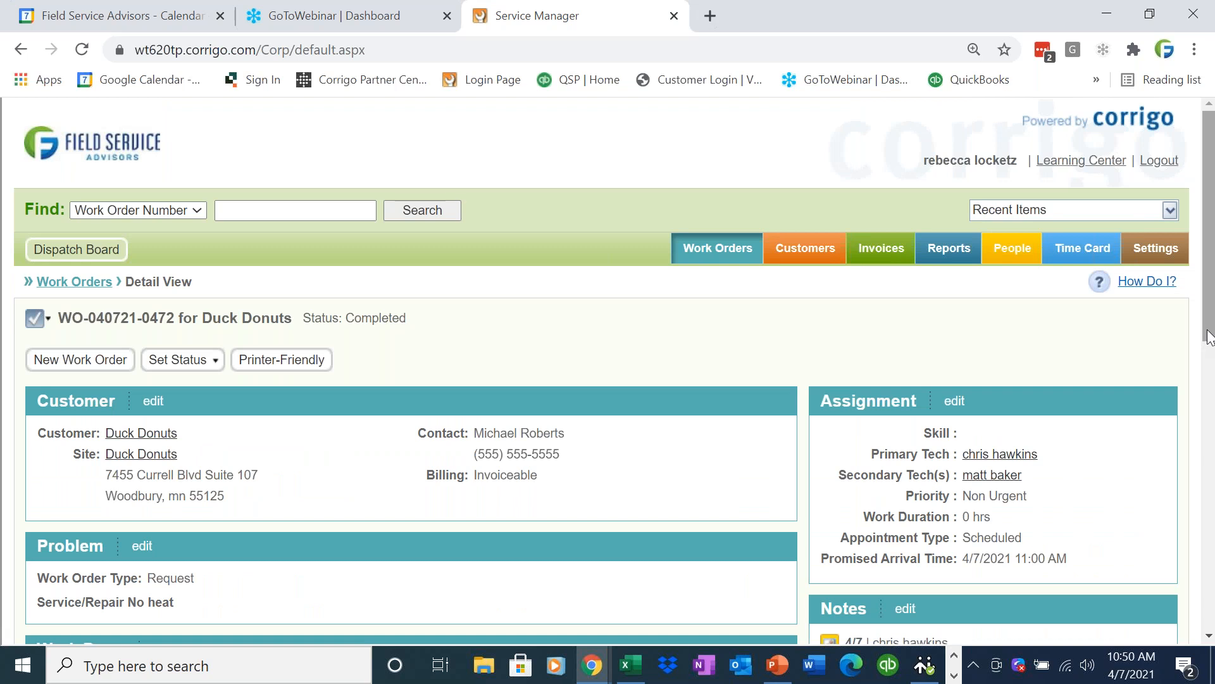
pyautogui.moveTo(1211, 342); pyautogui.dragTo(1192, 474)
pyautogui.scroll(6, 1192, 474)
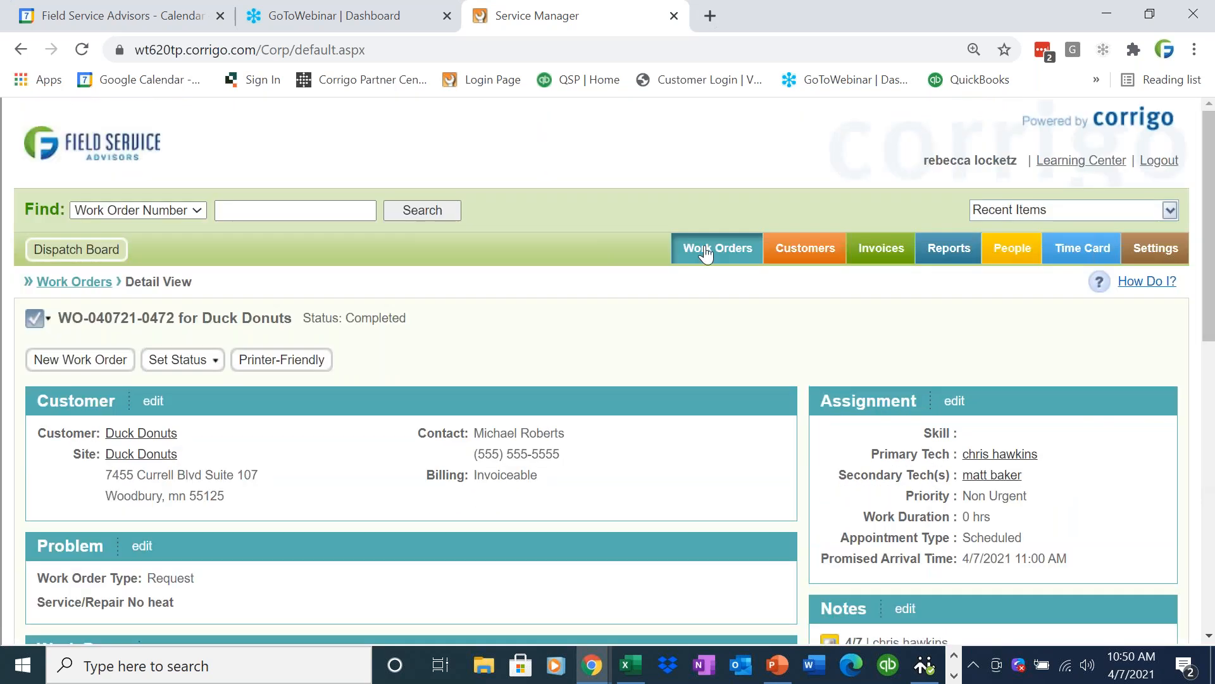
# Open the 4/7/2021 completed work order for Old Navy and check its invoice amount and status.
pyautogui.click(704, 250)
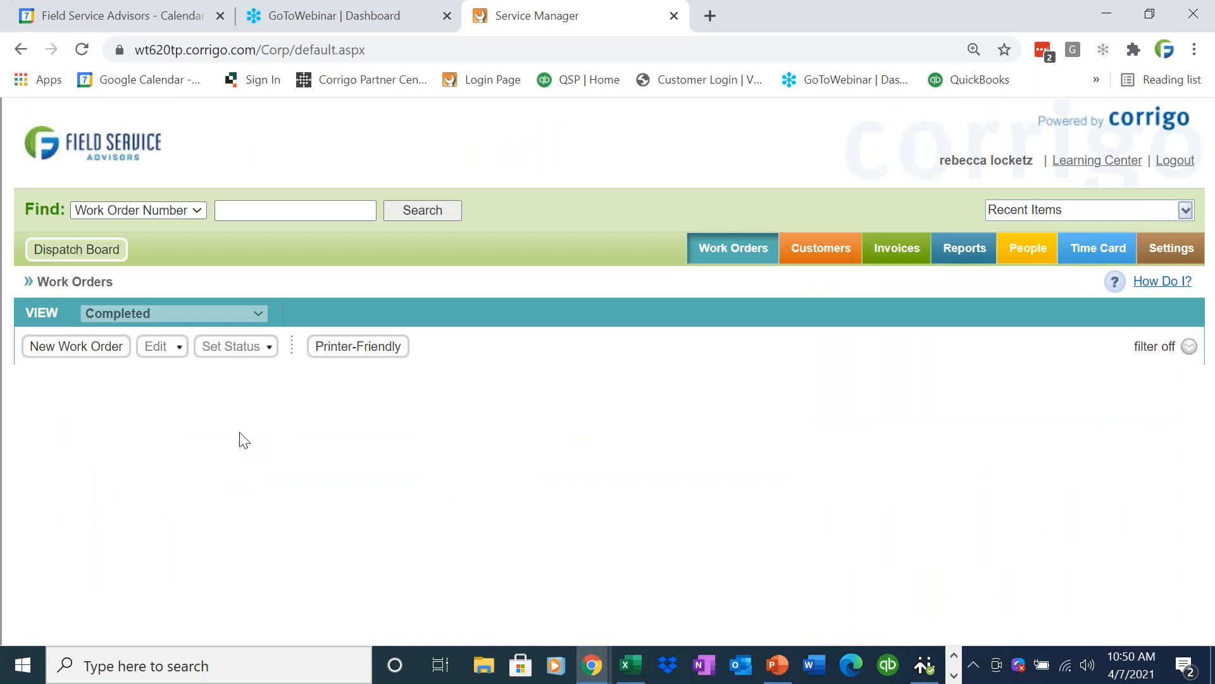
pyautogui.click(212, 462)
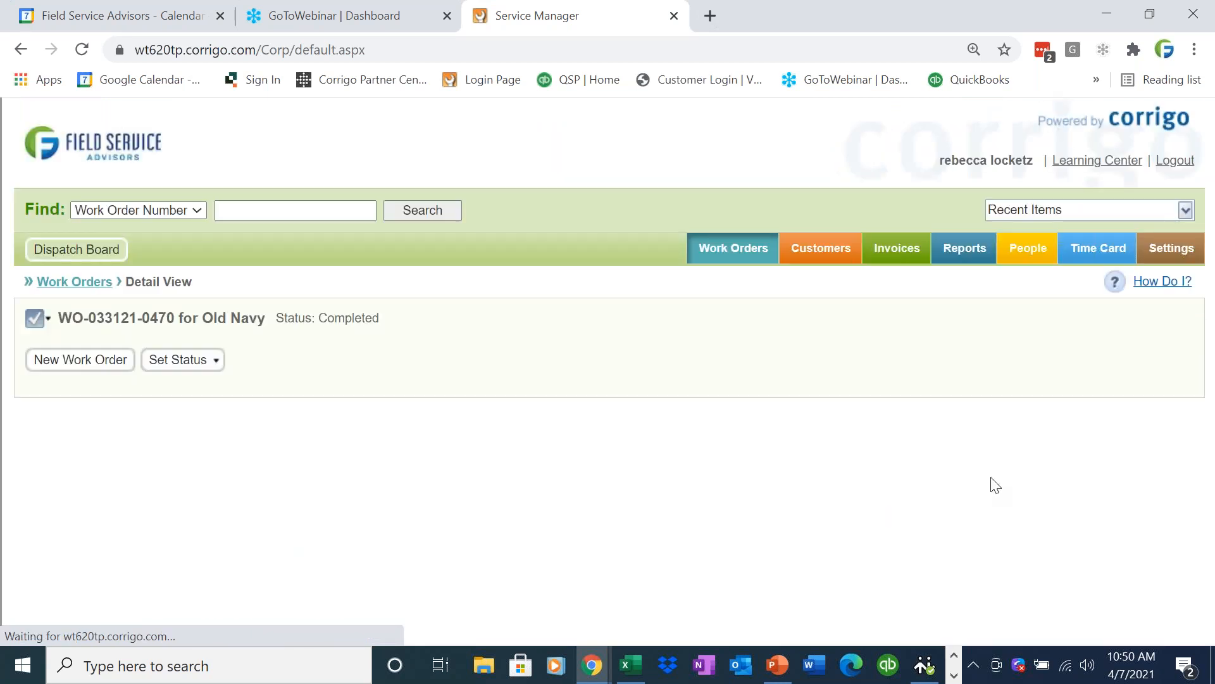
pyautogui.scroll(-3, 1198, 436)
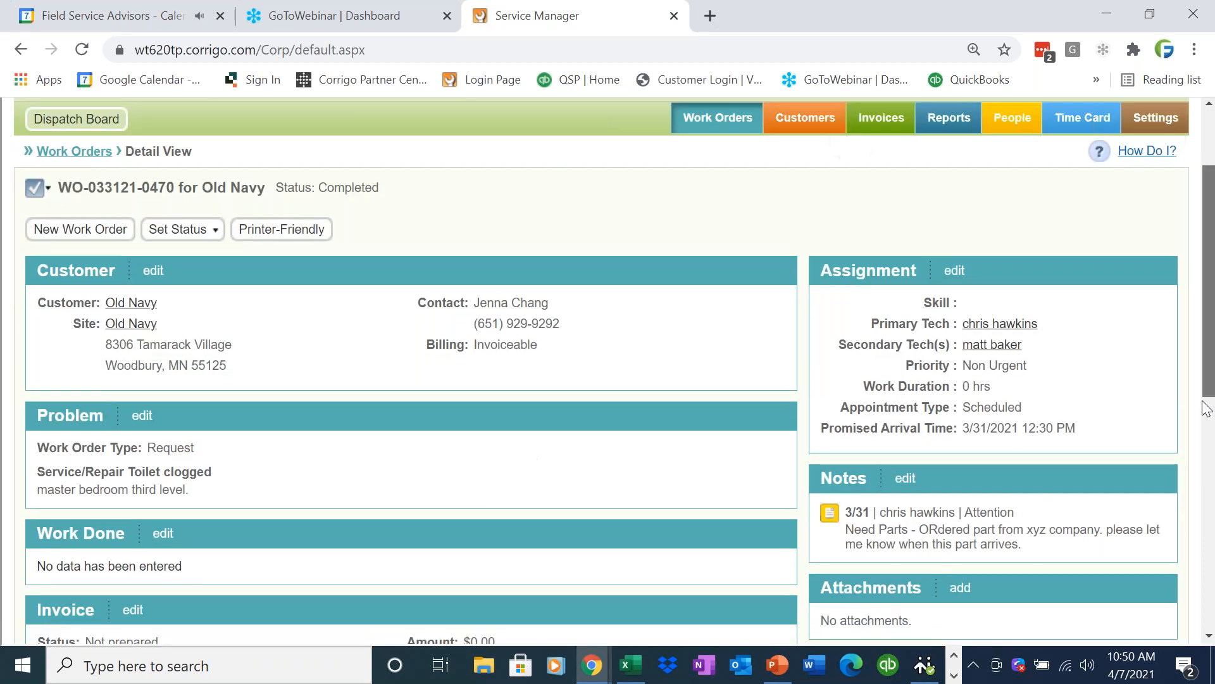
pyautogui.scroll(1, 1196, 418)
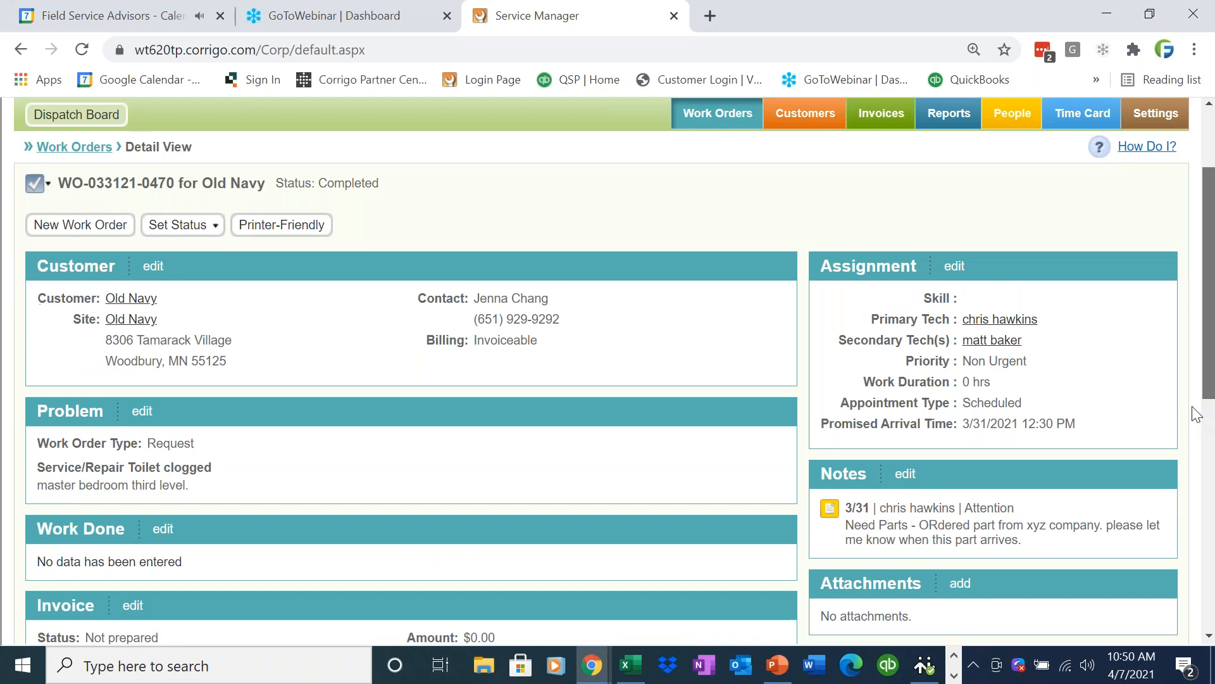
pyautogui.scroll(-1, 1196, 414)
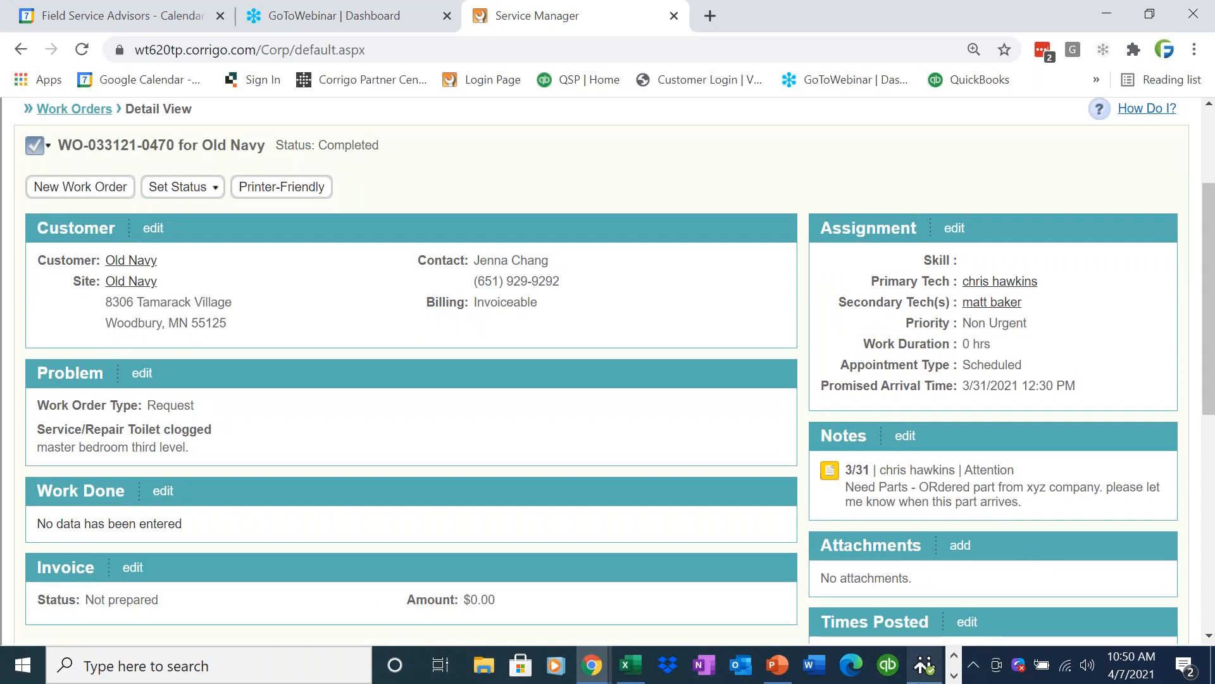
pyautogui.moveTo(536, 614); pyautogui.dragTo(408, 613)
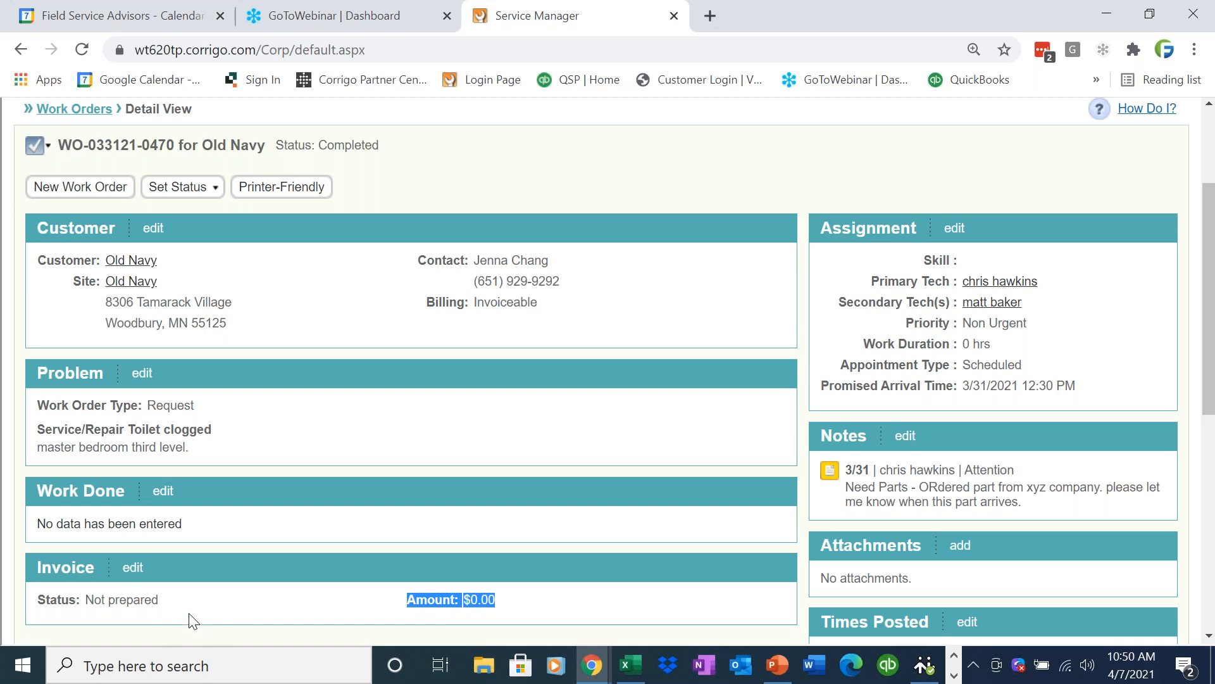
pyautogui.moveTo(190, 609); pyautogui.dragTo(45, 619)
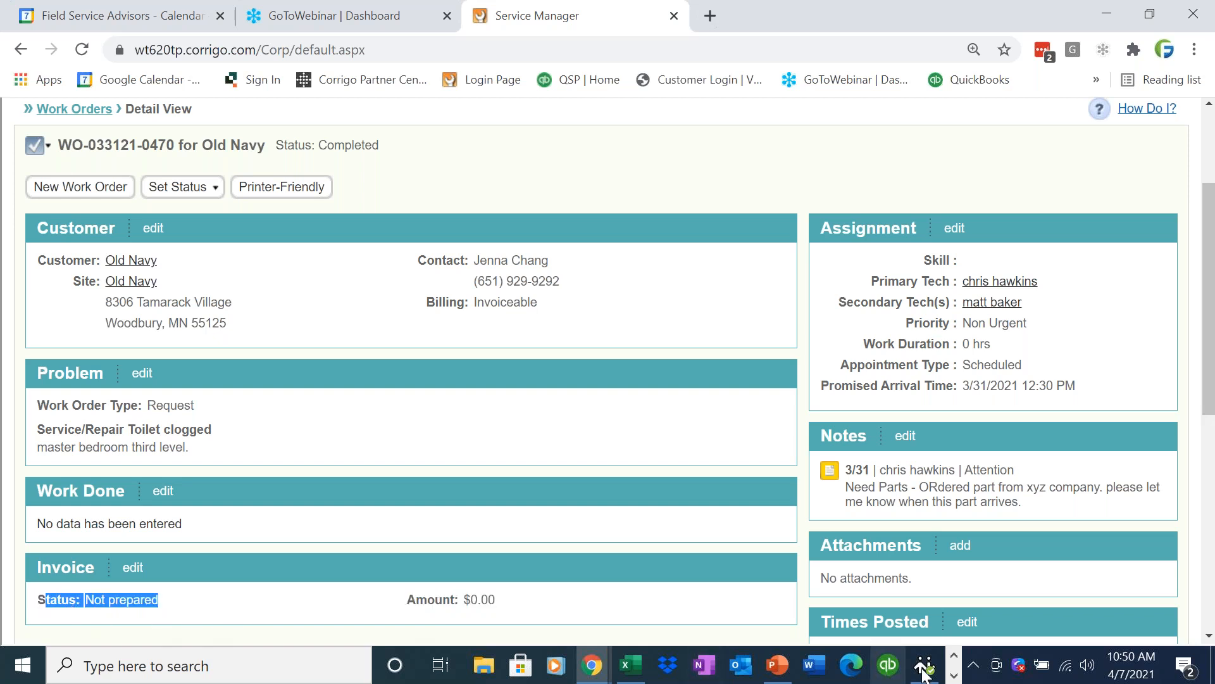
# Switch to QuickBooks and open the Customer Center to view the synchronized customer's transactions.
pyautogui.click(954, 676)
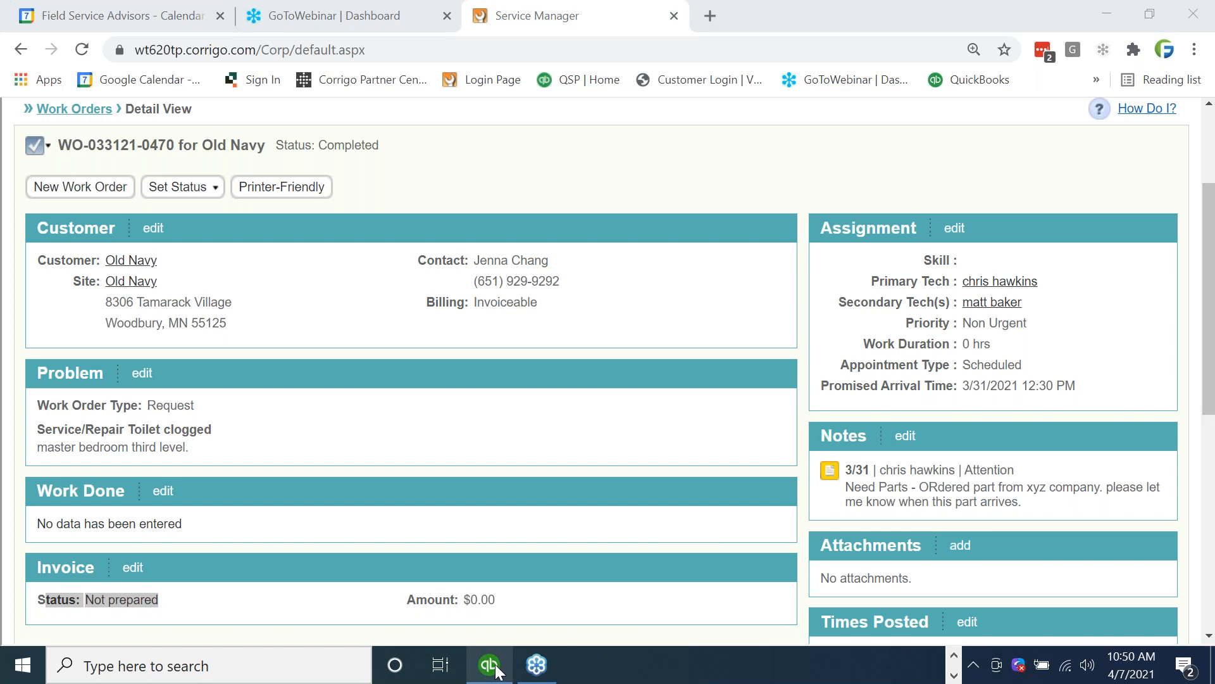
pyautogui.moveTo(489, 664)
pyautogui.click(515, 604)
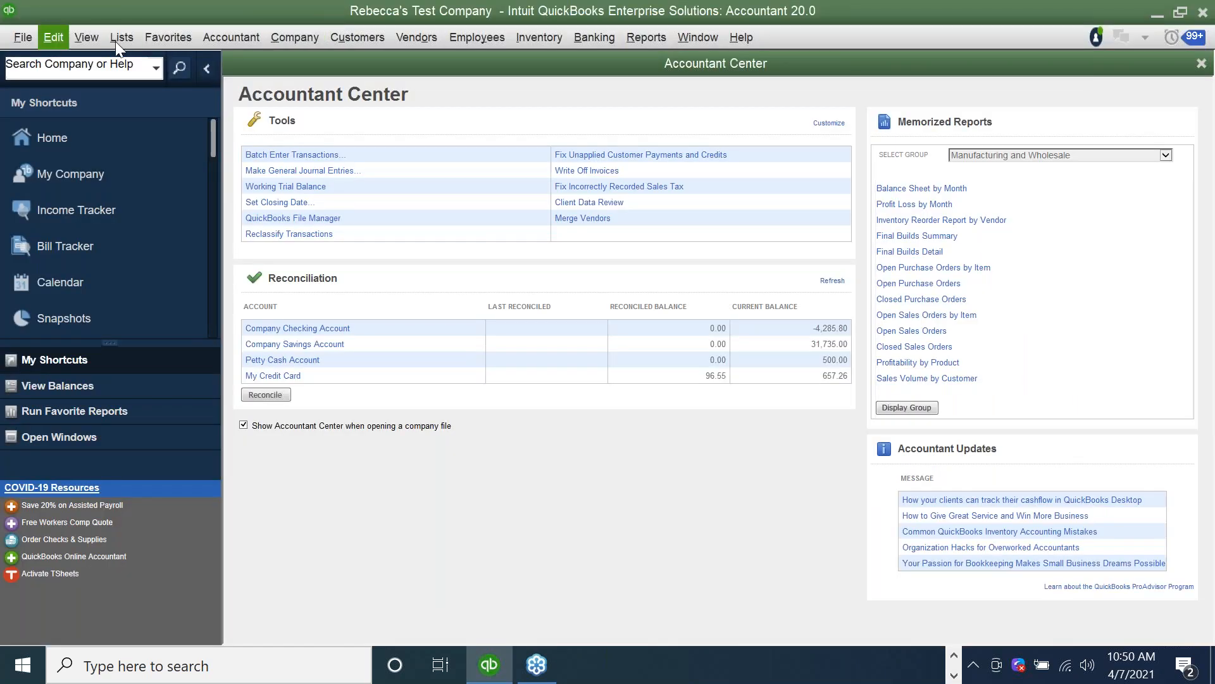
pyautogui.click(348, 43)
pyautogui.click(355, 61)
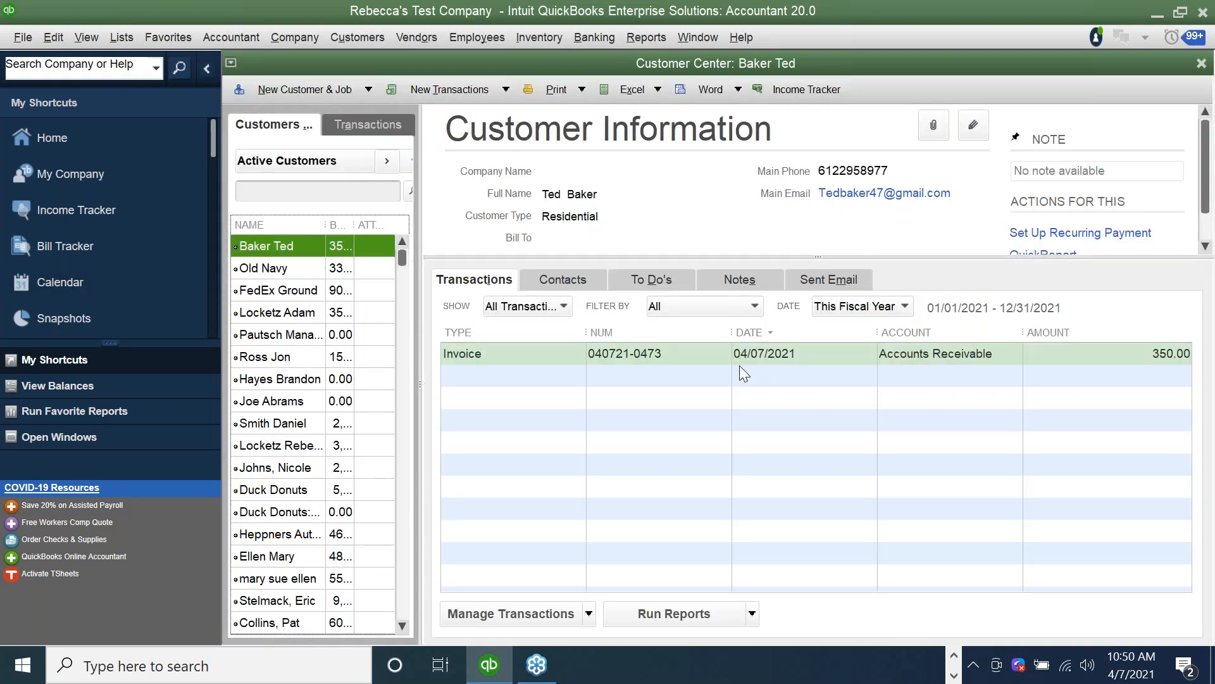
# Open the selected customer's 04/07/2021 invoice, preview the email for sending it, and close the email without sending.
pyautogui.click(605, 357)
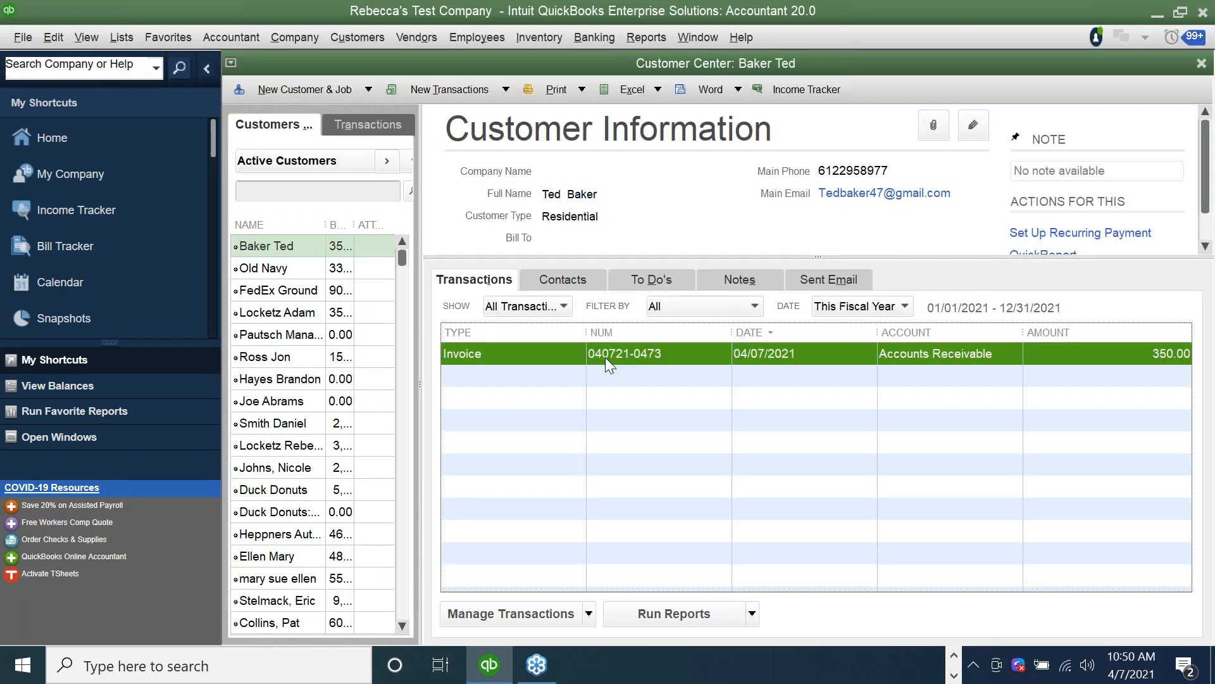
pyautogui.doubleClick(606, 357)
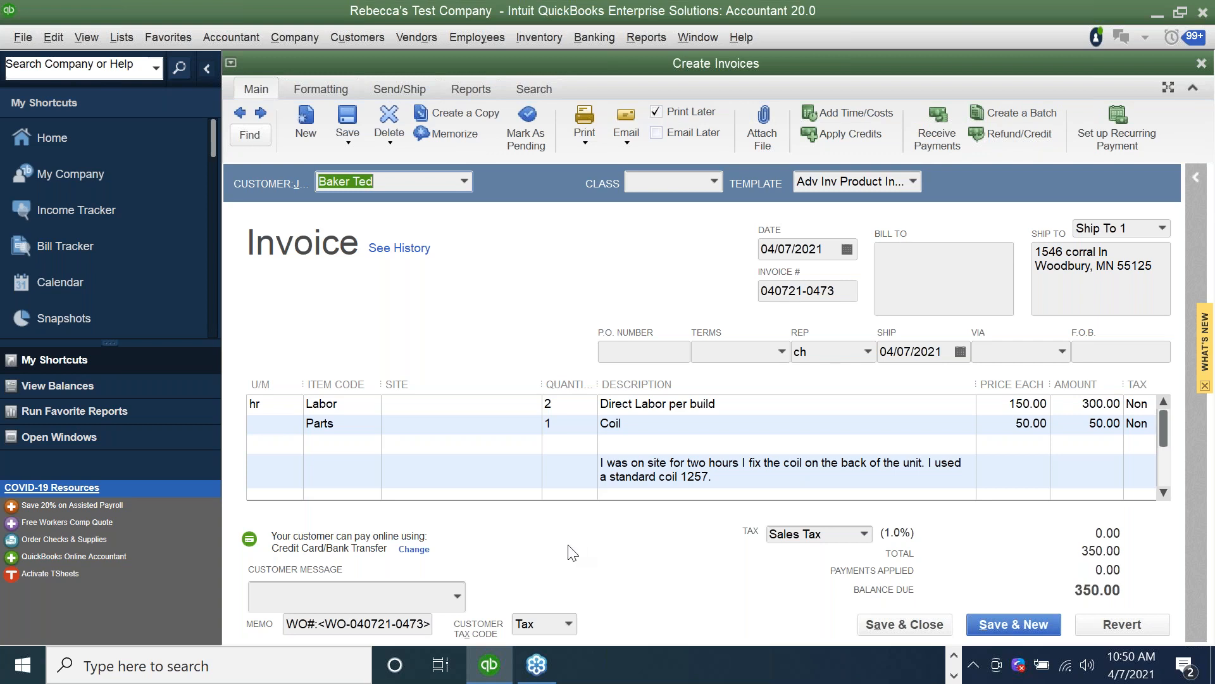
pyautogui.click(955, 659)
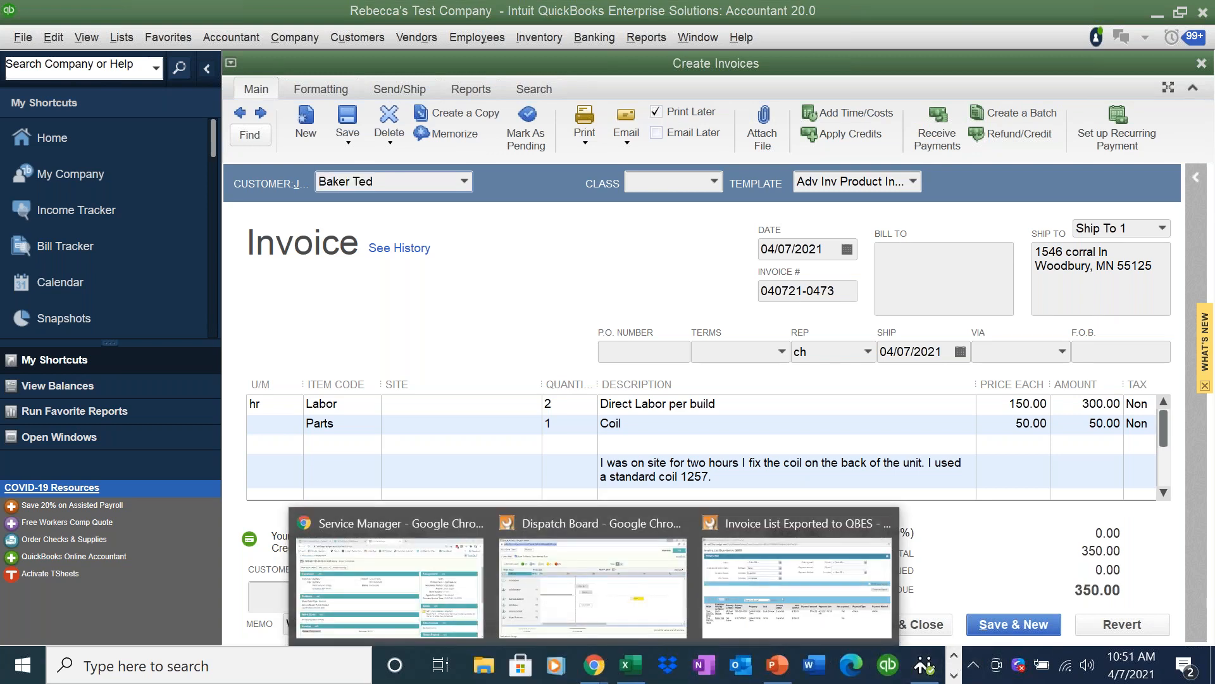
pyautogui.moveTo(593, 670)
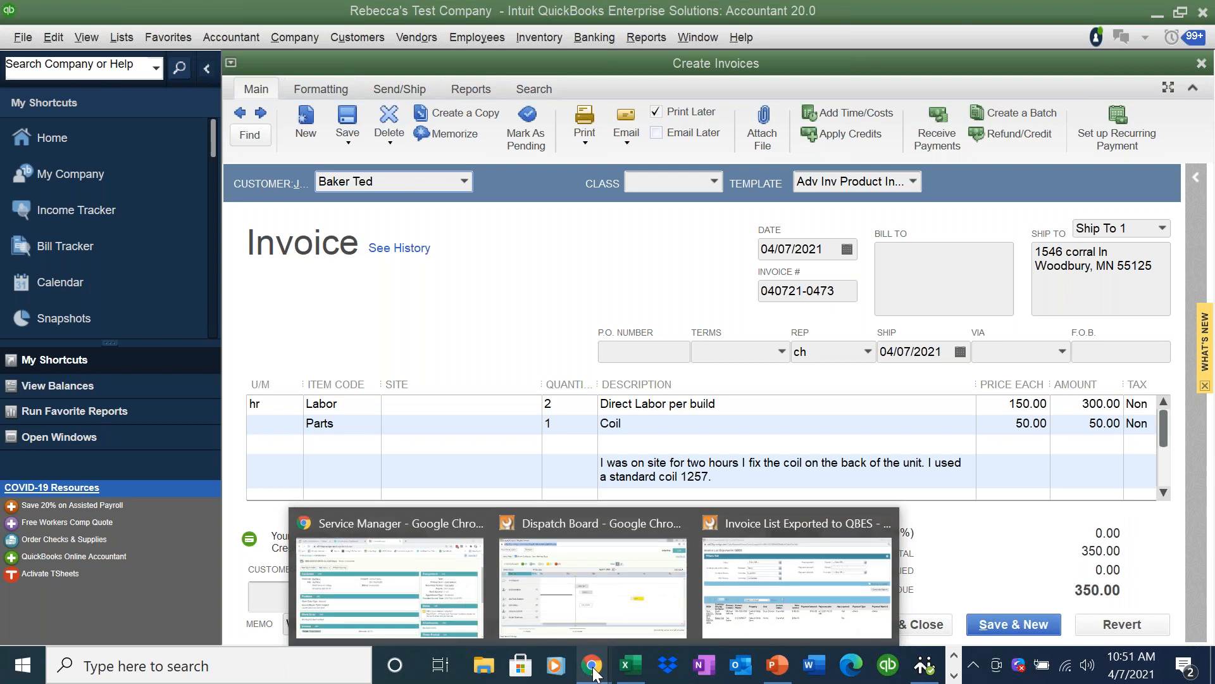
pyautogui.click(1080, 67)
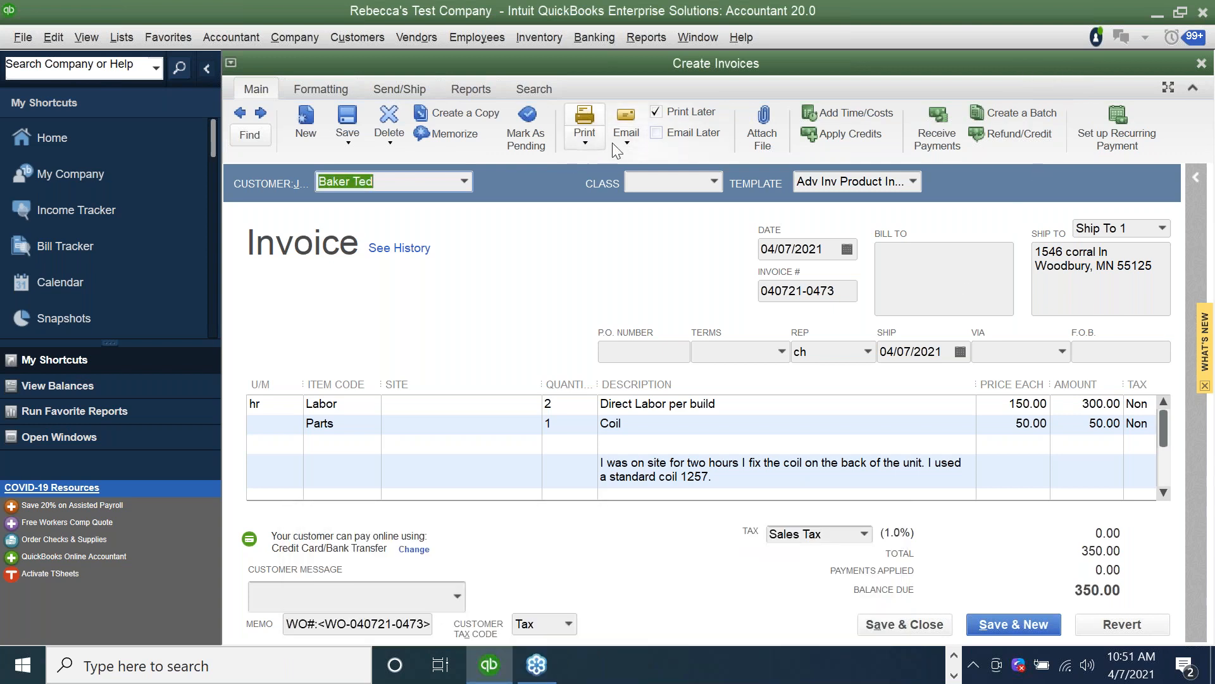
pyautogui.click(633, 142)
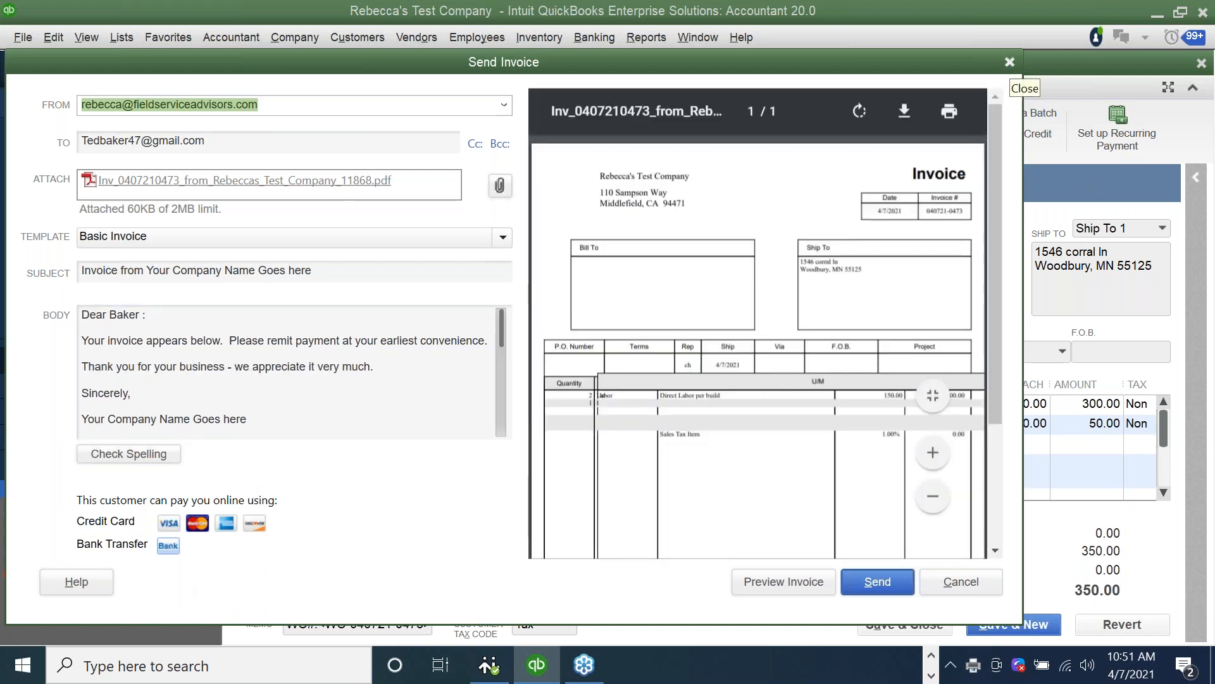
pyautogui.click(1009, 61)
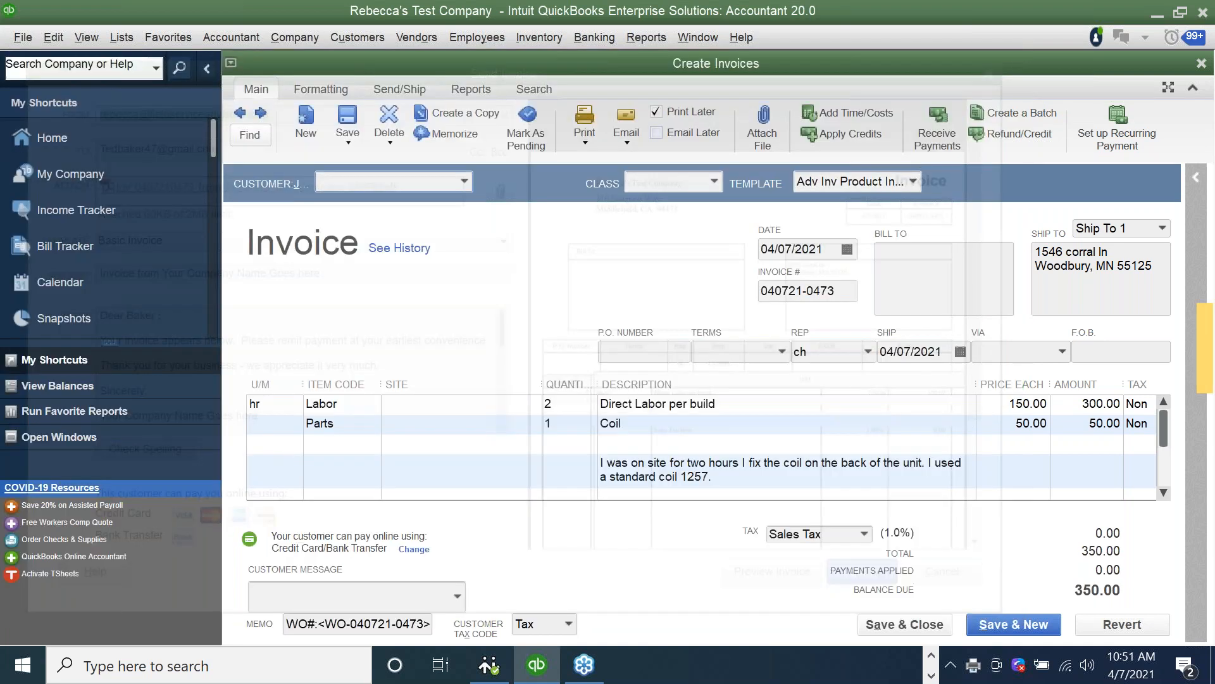
# Return to the Customer Center, search for "duck", and open the 04/07/2021 invoice of Duck Donuts.
pyautogui.click(353, 35)
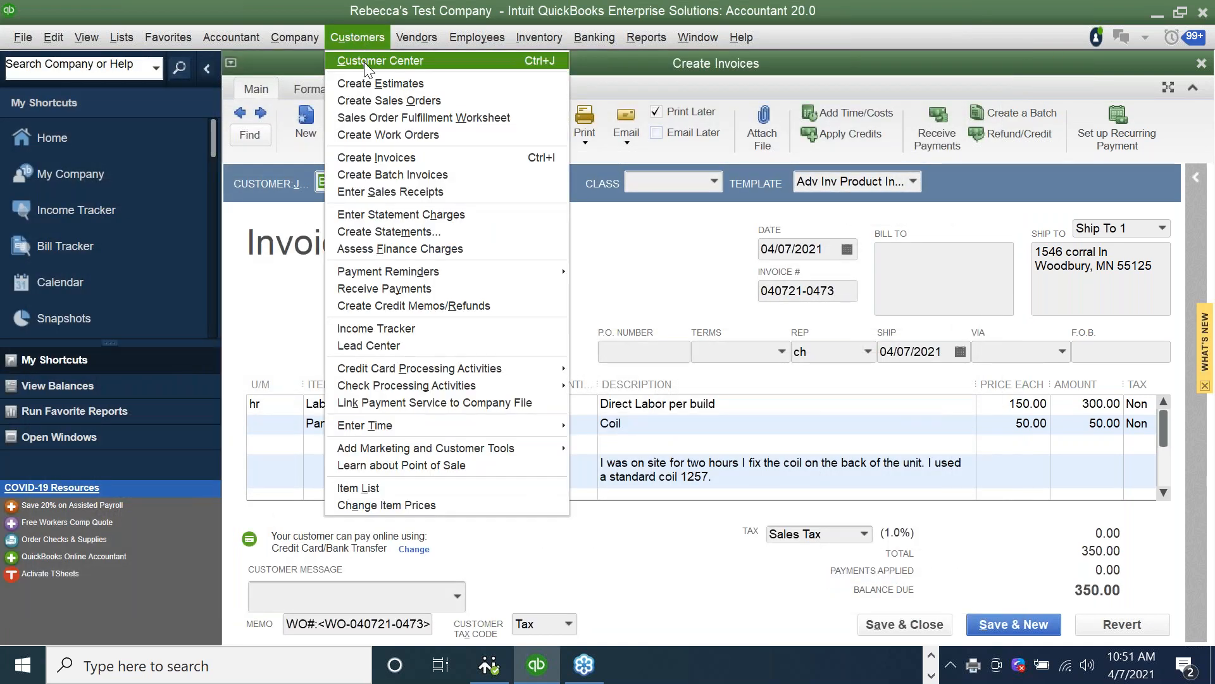
pyautogui.click(365, 62)
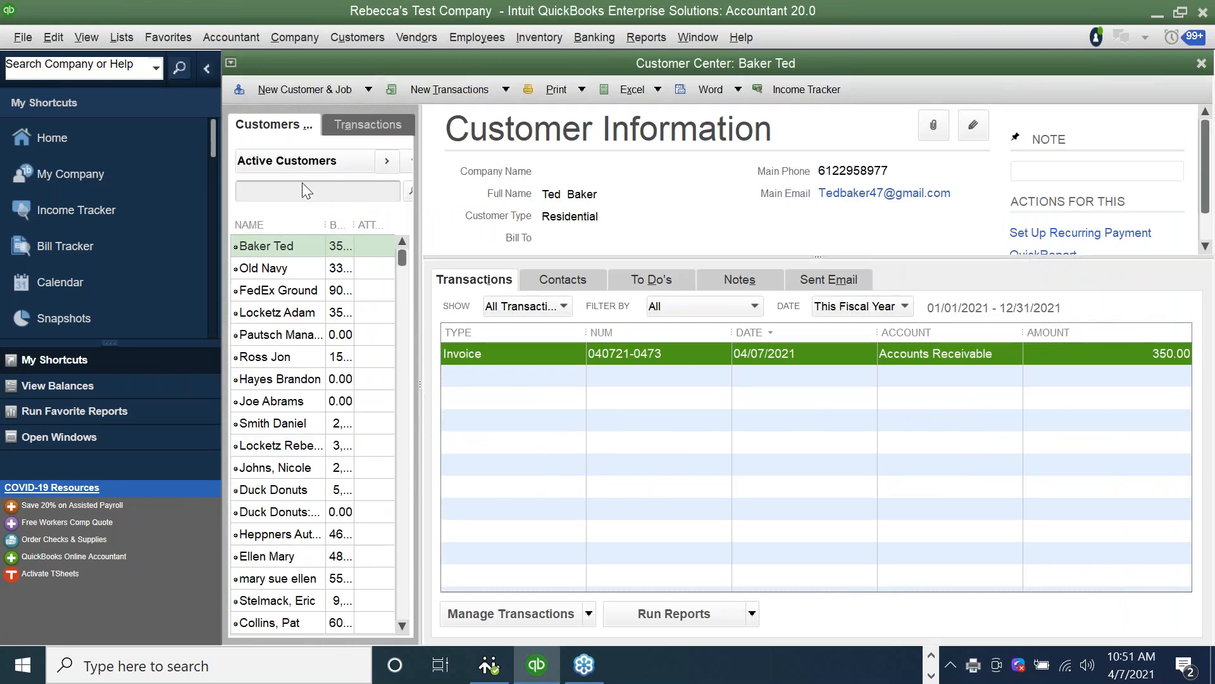
pyautogui.click(302, 191)
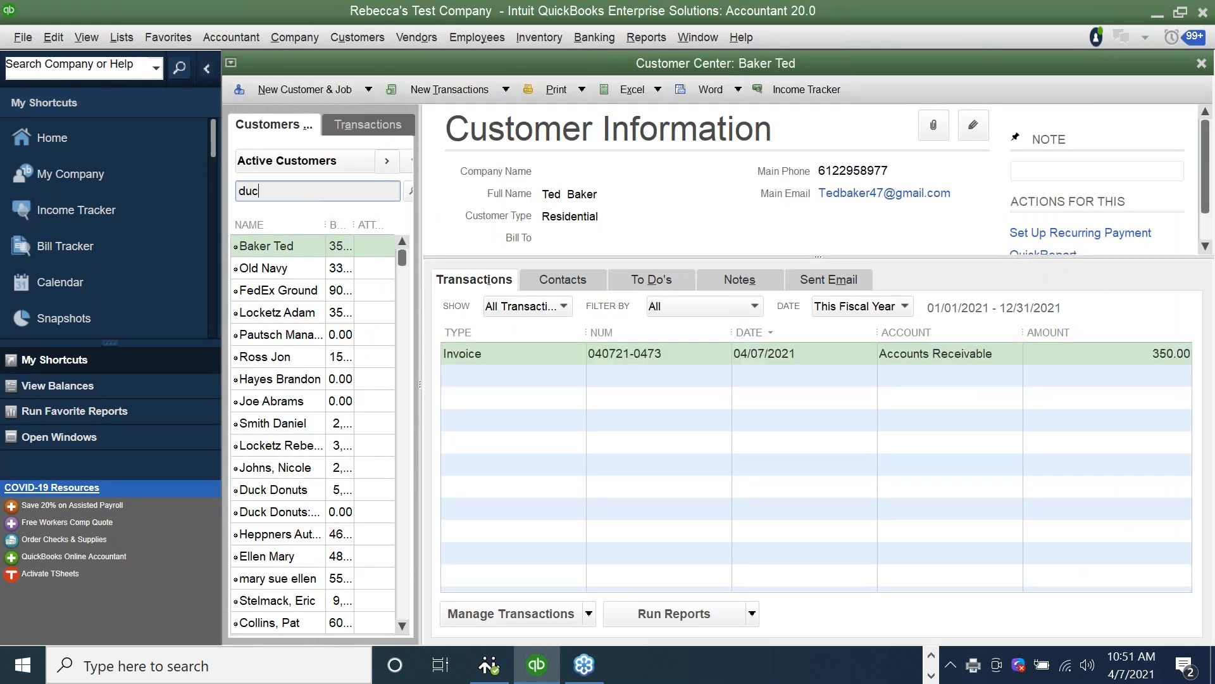
pyautogui.click(410, 190)
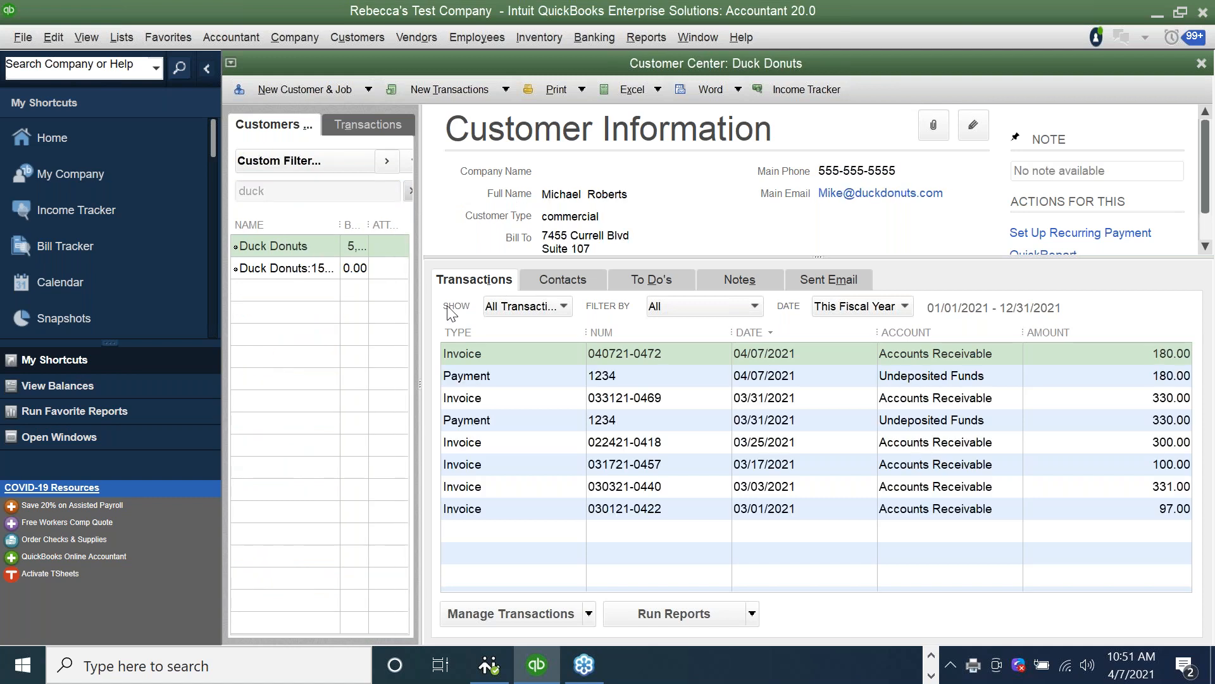
pyautogui.doubleClick(488, 350)
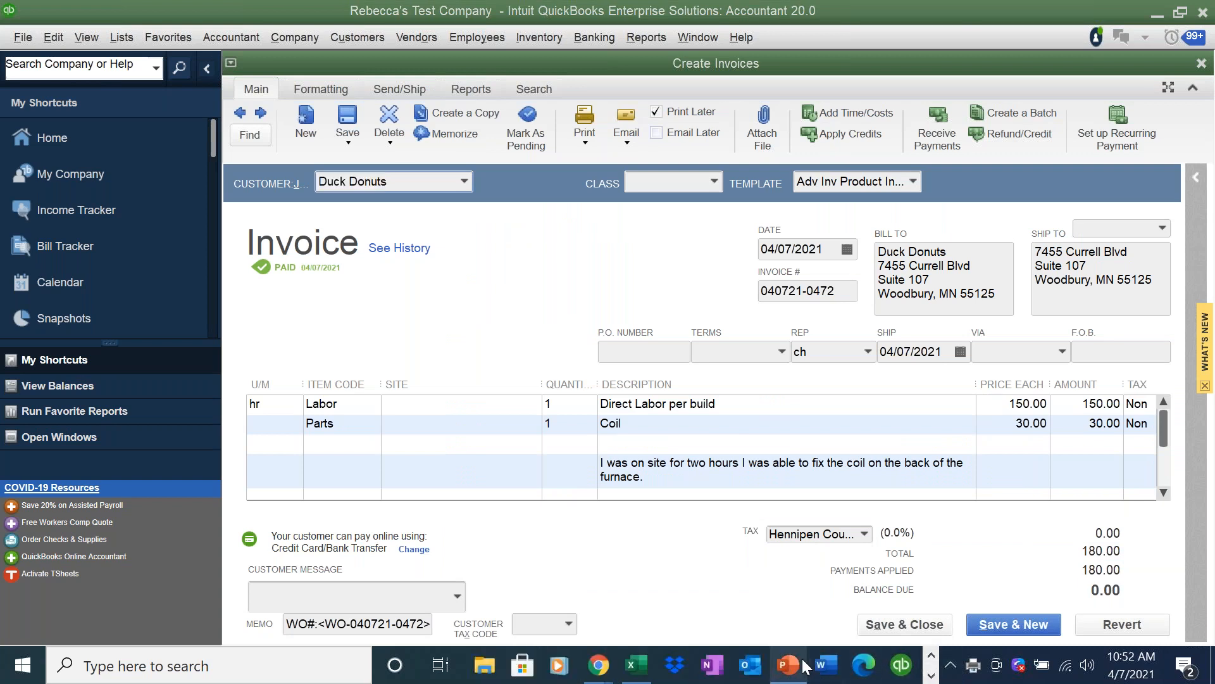
# Switch to the PowerPoint presentation and start the slide show from the current Pricing slide.
pyautogui.click(802, 664)
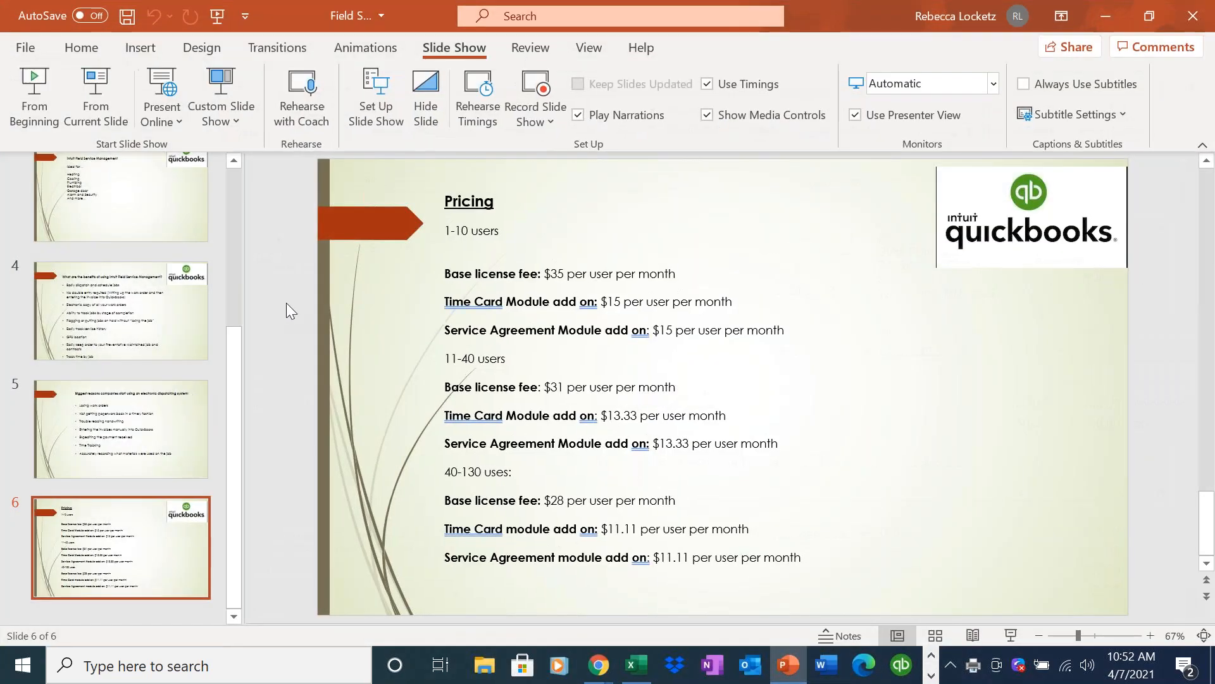
pyautogui.click(109, 116)
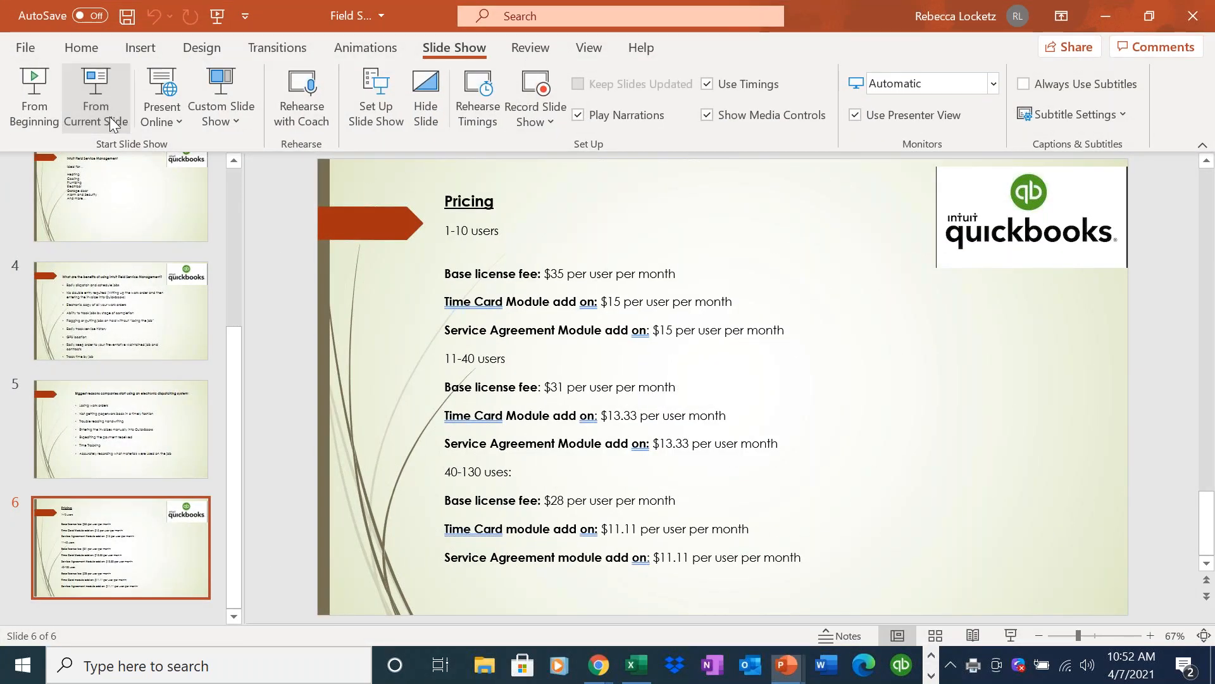